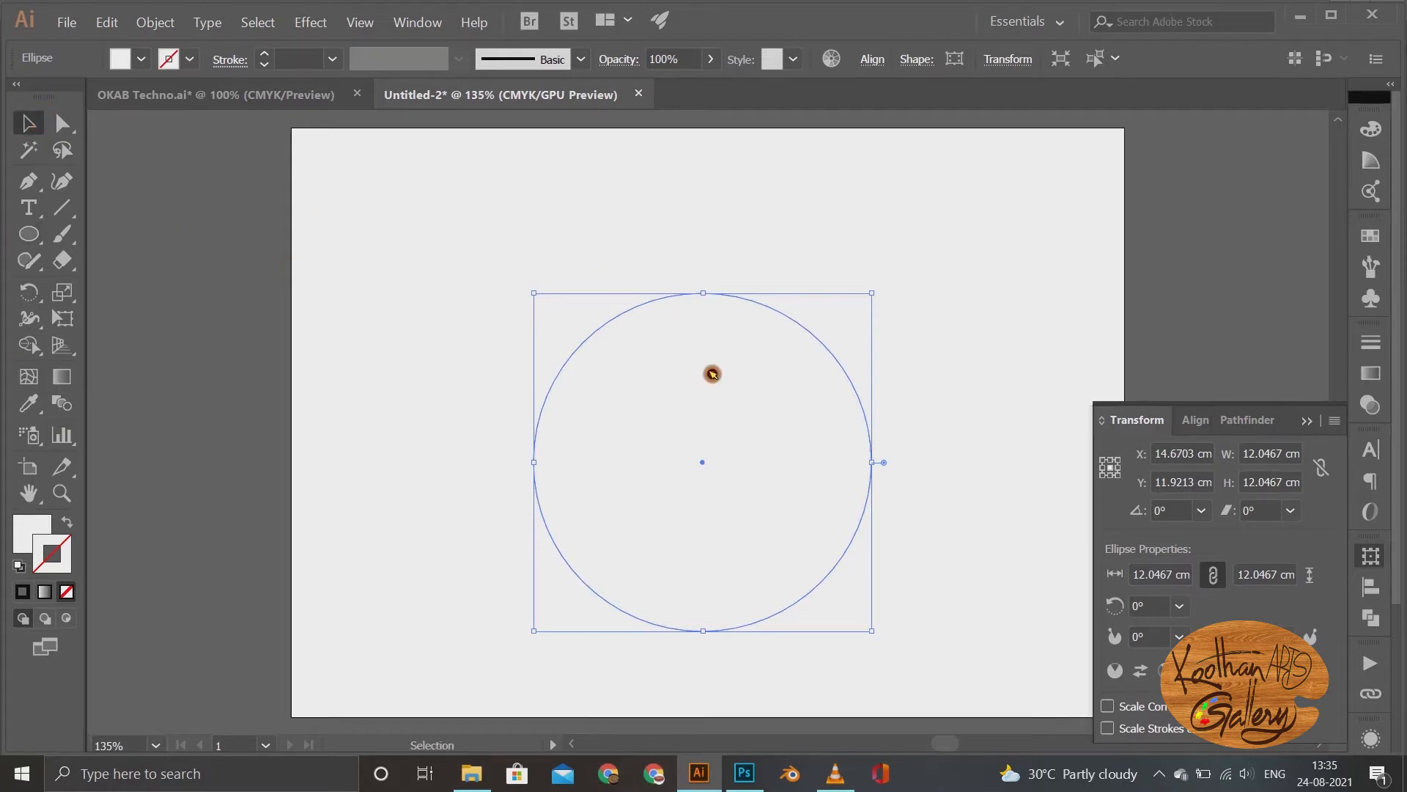
Step: Fill the circle with the blue-to-black radial gradient sampled from the reference swatch and shift its highlight to the upper left
key("i")
scroll(714, 277, "up", 1)
left_click(616, 148)
scroll(886, 471, "down", 1)
key("g")
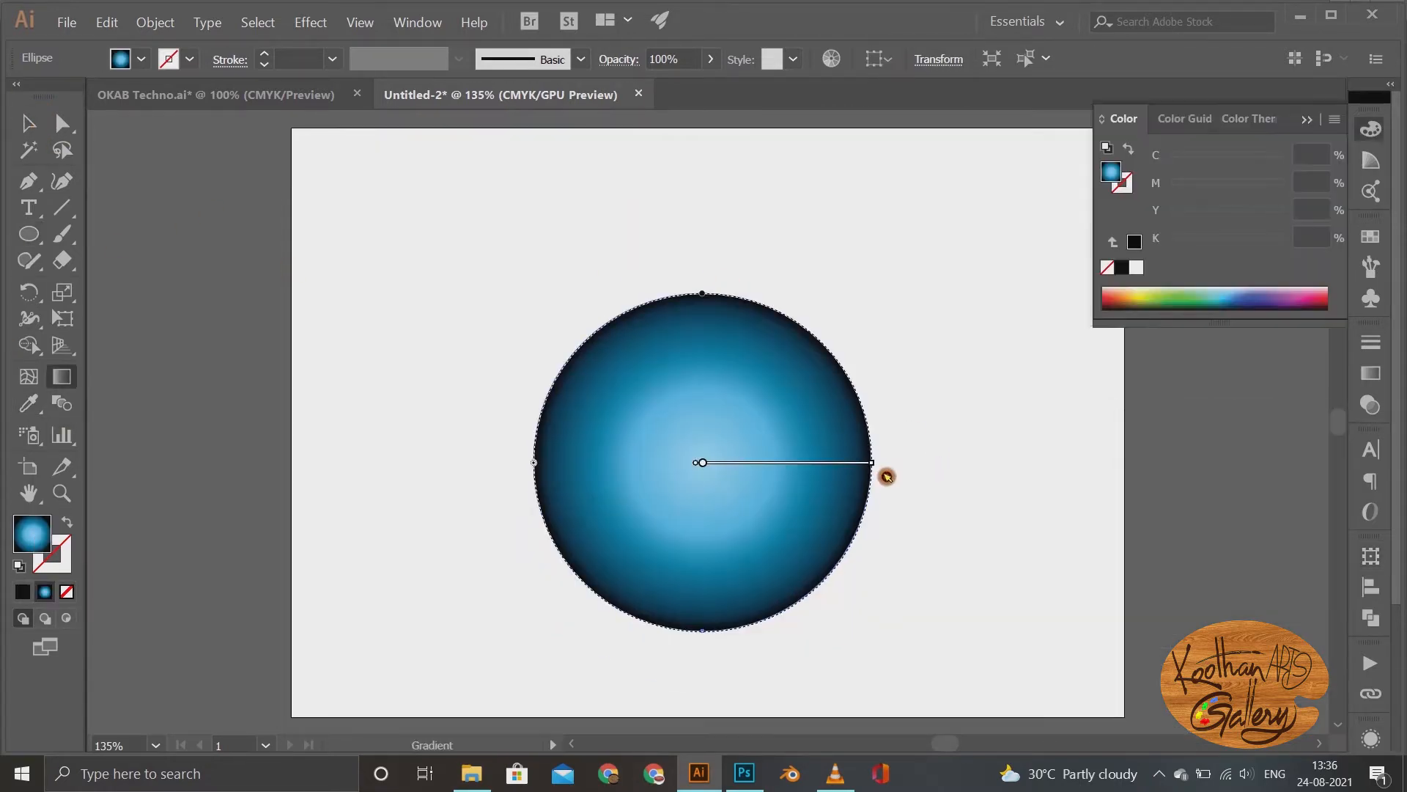
mouse_move(838, 469)
left_mouse_down()
mouse_move(744, 398)
mouse_move(859, 405)
mouse_move(802, 419)
mouse_move(895, 415)
left_mouse_up()
key("v")
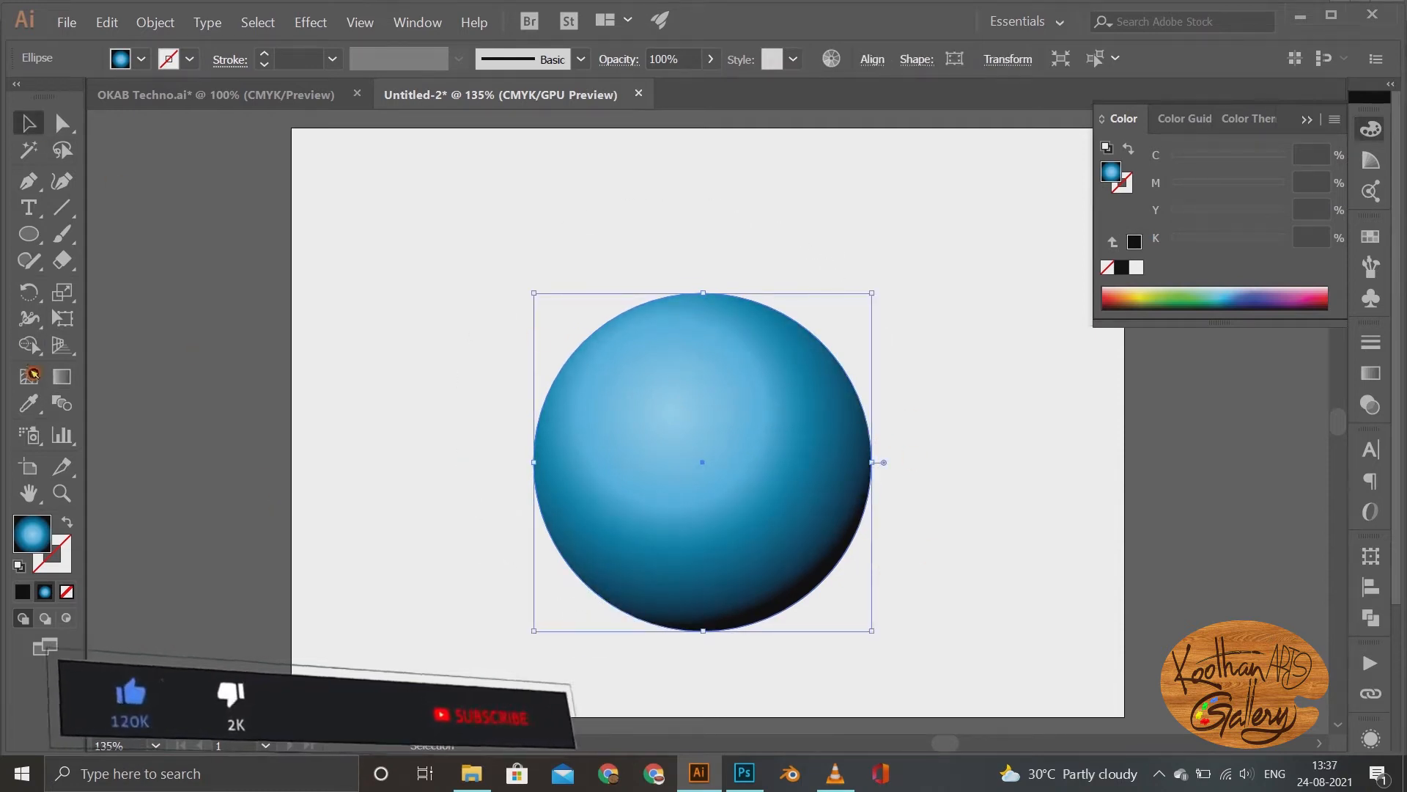
Step: Draw a wide ellipse with no fill and a 1 pt black stroke, and tilt it across the sphere's upper-left part
left_click(29, 234)
left_click_drag(467, 192, 876, 493)
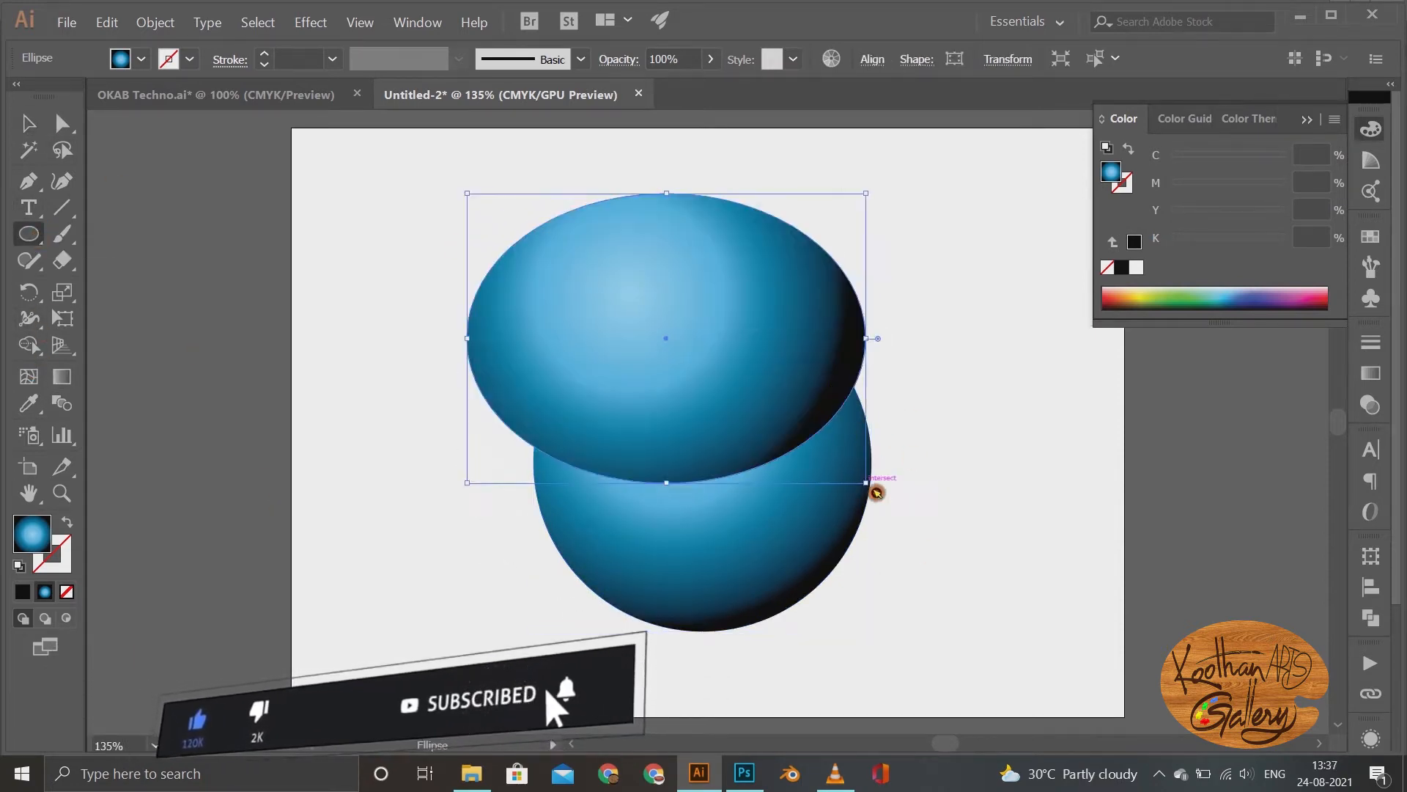
left_click(65, 564)
left_click(23, 592)
left_click(30, 531)
left_click(66, 591)
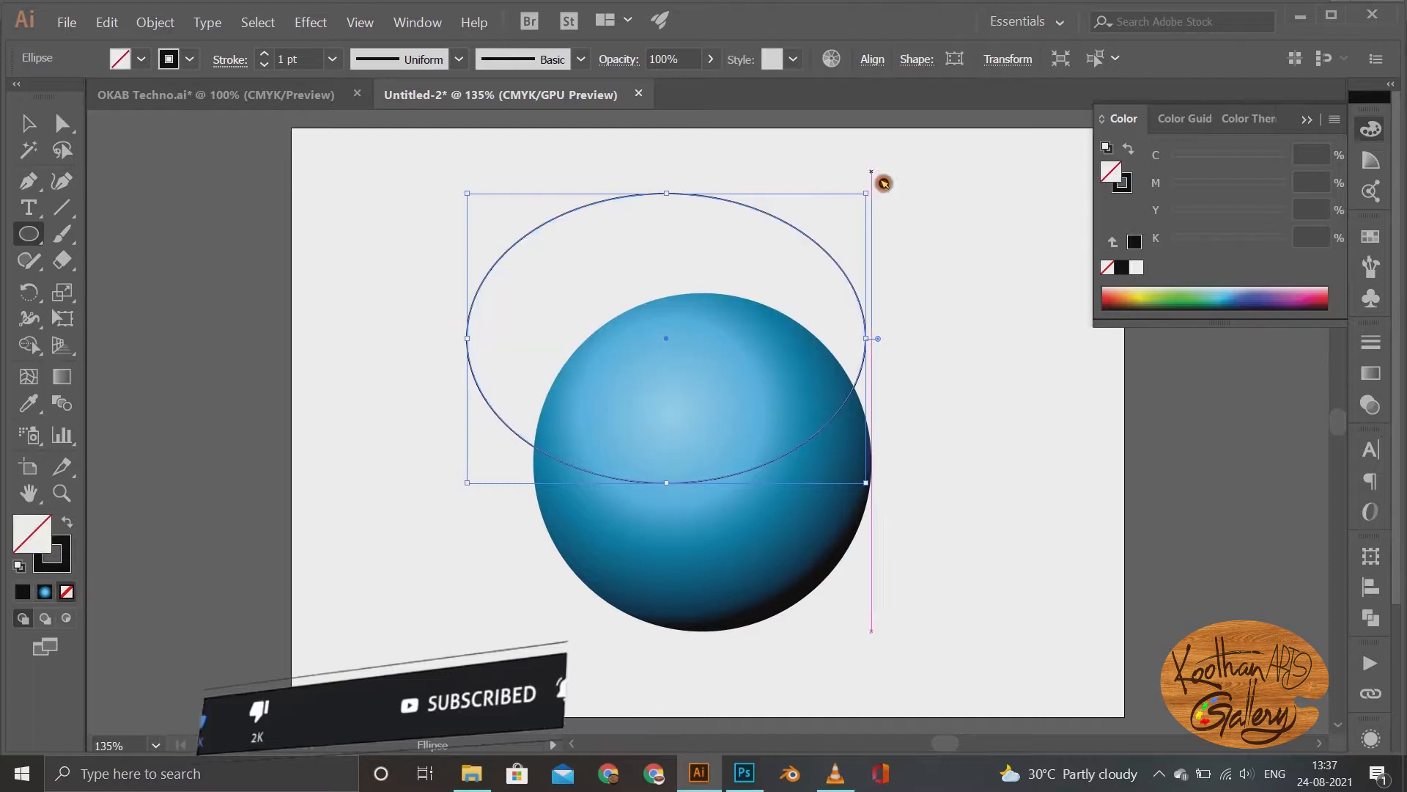
left_click_drag(881, 183, 774, 163)
left_click_drag(488, 428, 437, 451)
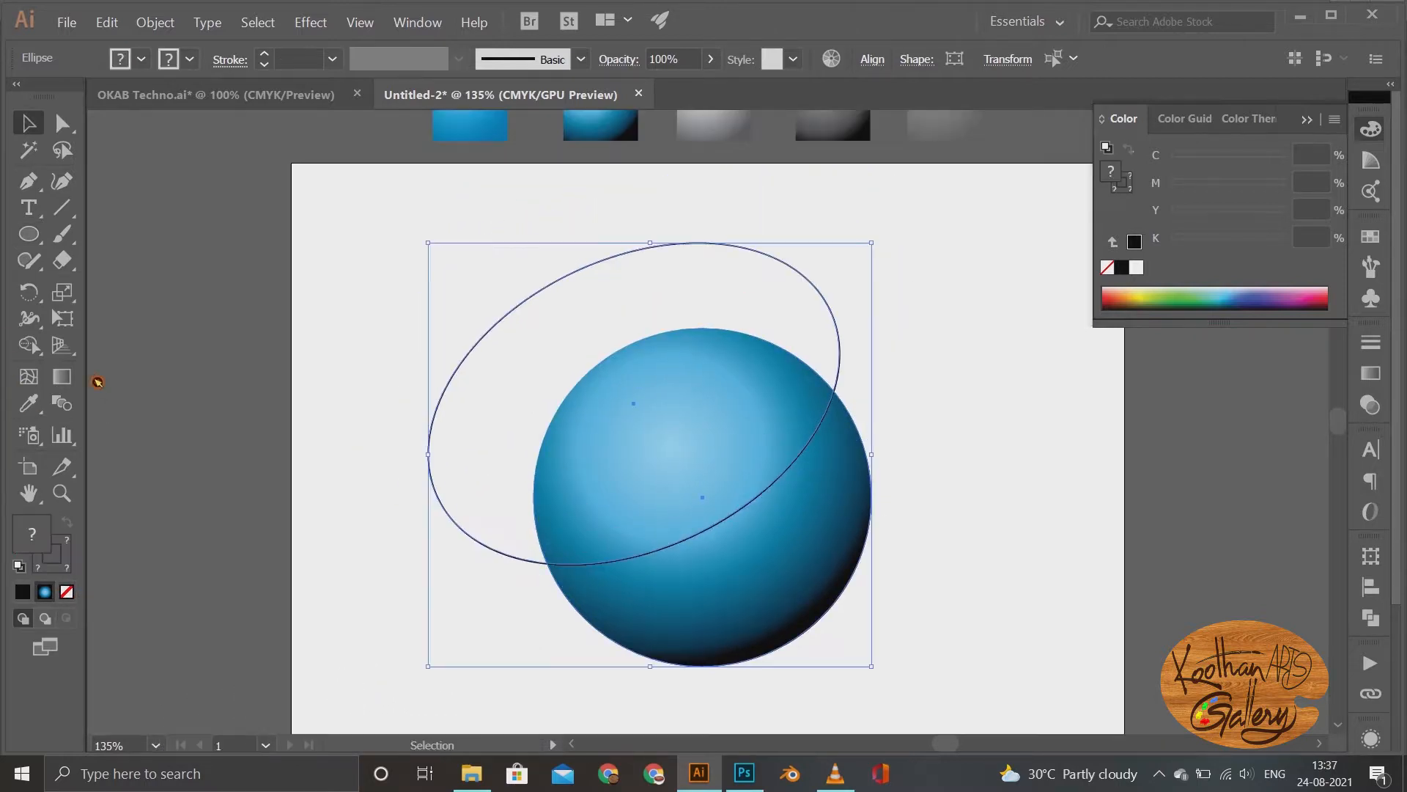
Step: Split the sphere along the ellipse with the Shape Builder and delete the part of the ellipse outside it
key("shift+m")
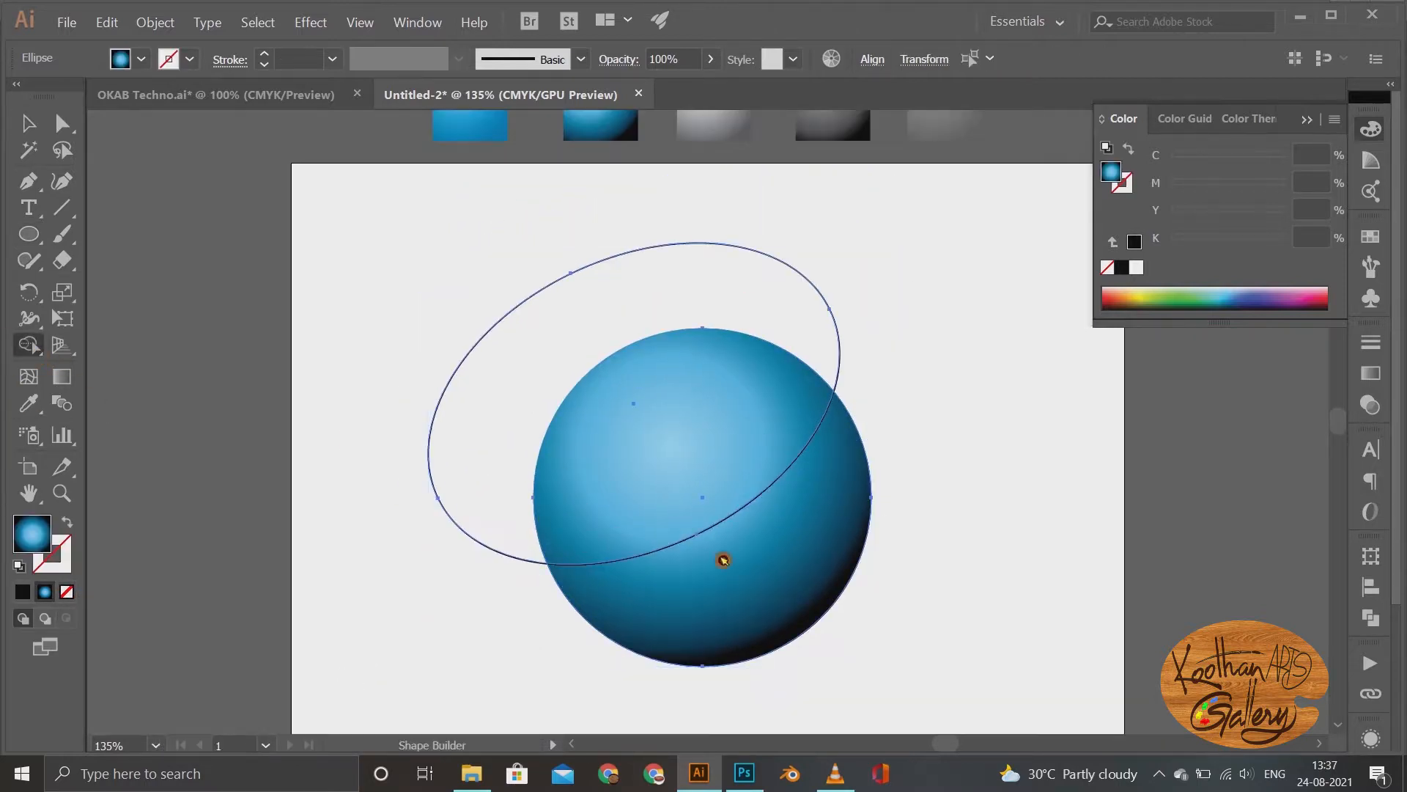
left_click(786, 568)
left_click(41, 132)
key("Delete")
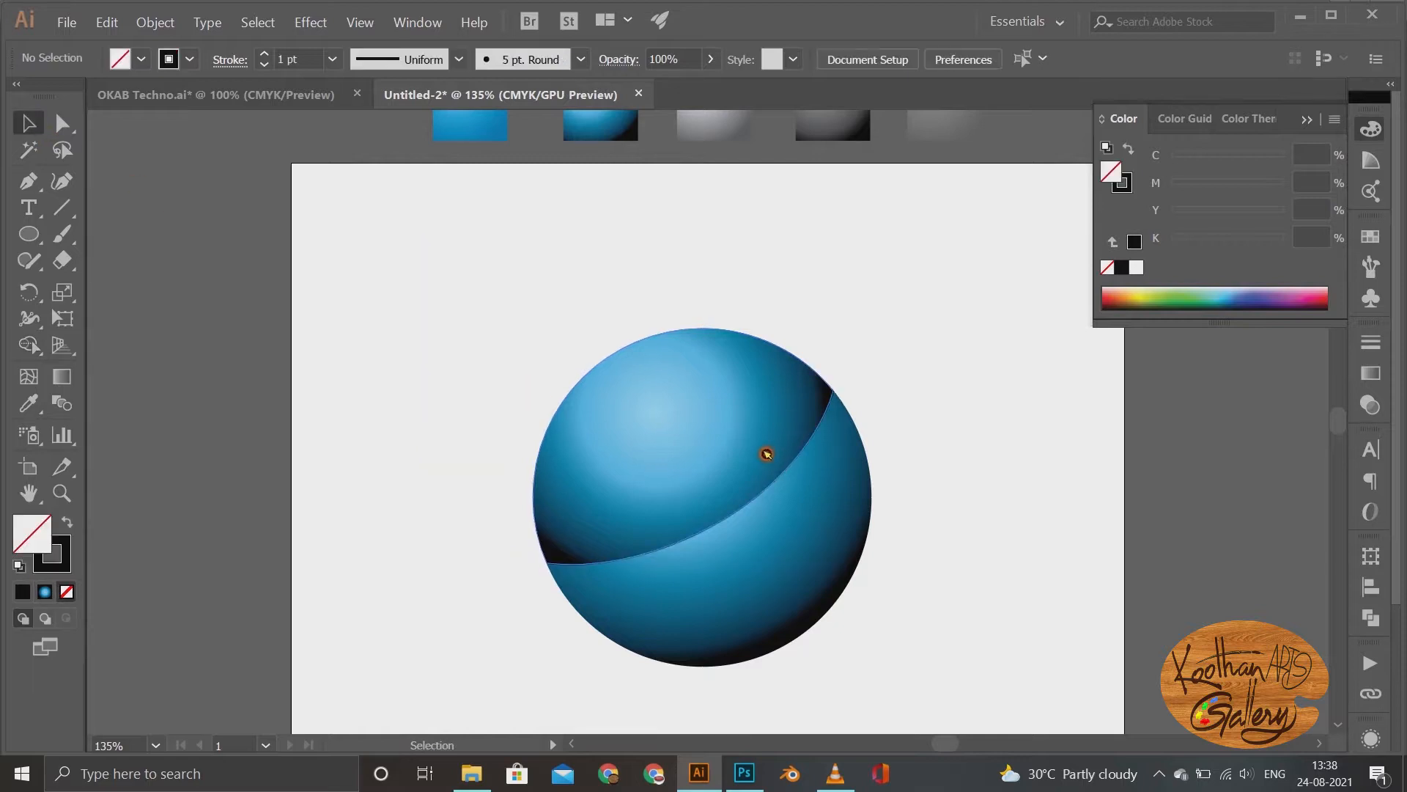
Step: Fill the sphere's upper piece with the semi-transparent white radial gradient sampled from the last reference swatch
left_click(767, 455)
scroll(857, 352, "up", 2)
left_click(31, 405)
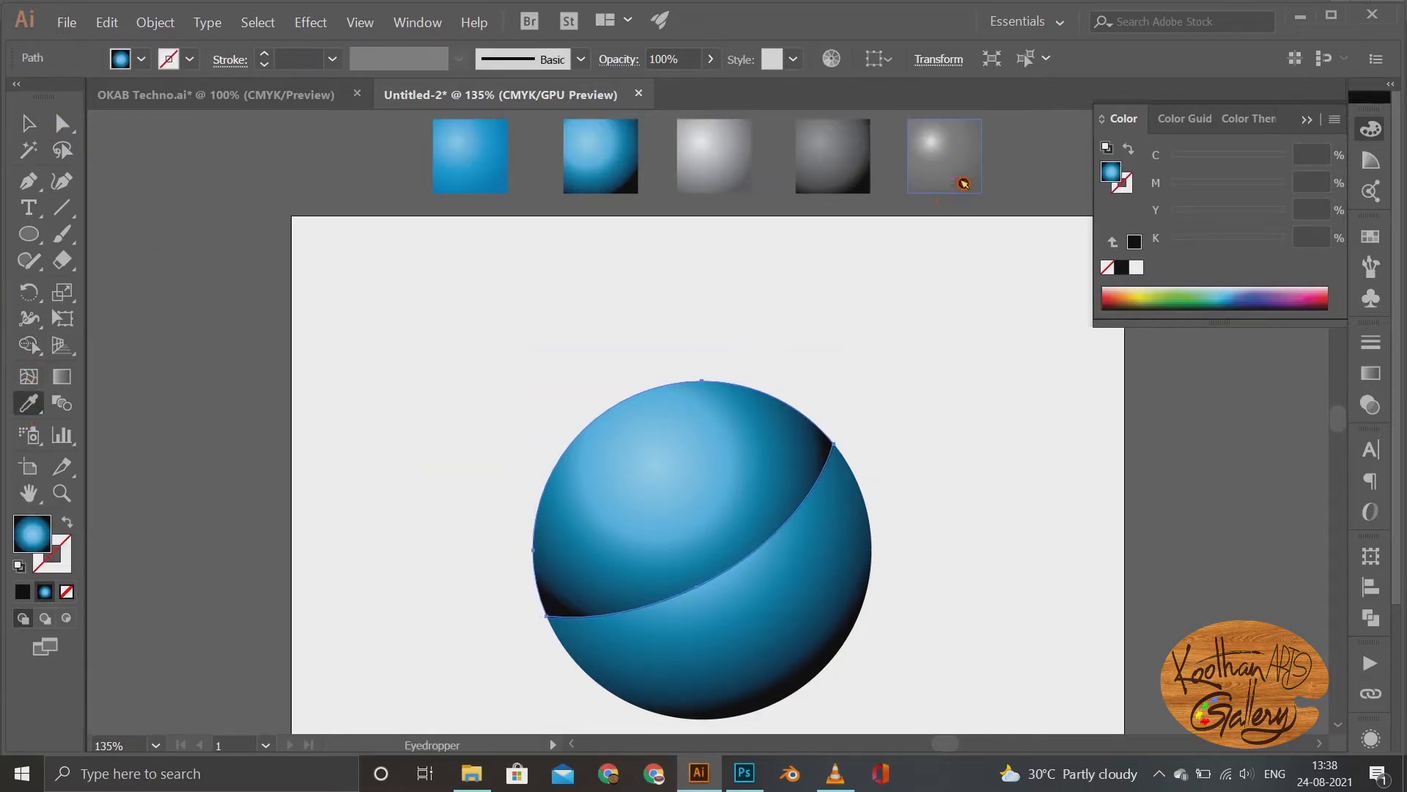
left_click(957, 181)
Step: Reposition the upper piece's gradient so its bright centre sits near the curved lower edge, angled towards the upper right
key("g")
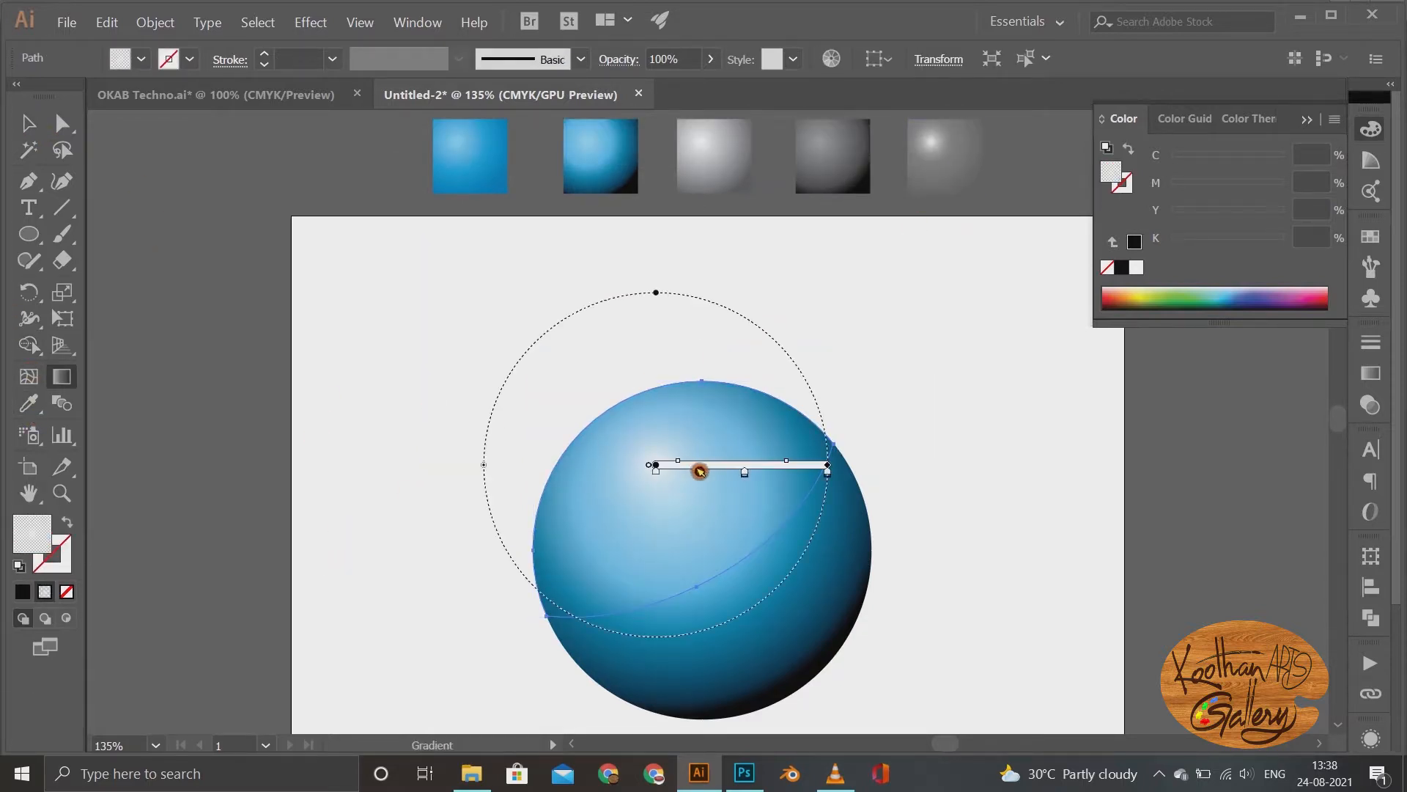
left_click_drag(697, 471, 758, 575)
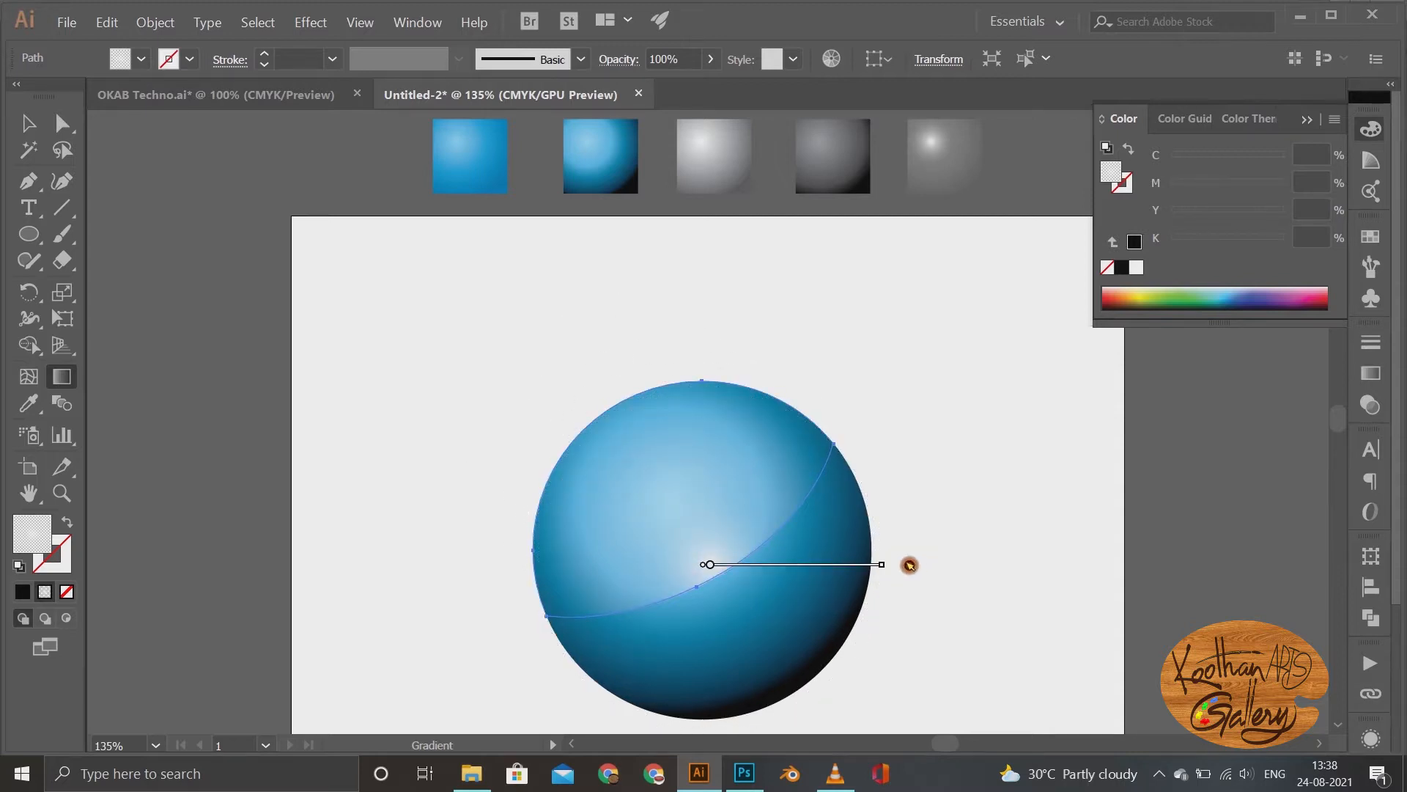
mouse_move(904, 574)
left_mouse_down()
mouse_move(870, 430)
mouse_move(867, 442)
left_mouse_up()
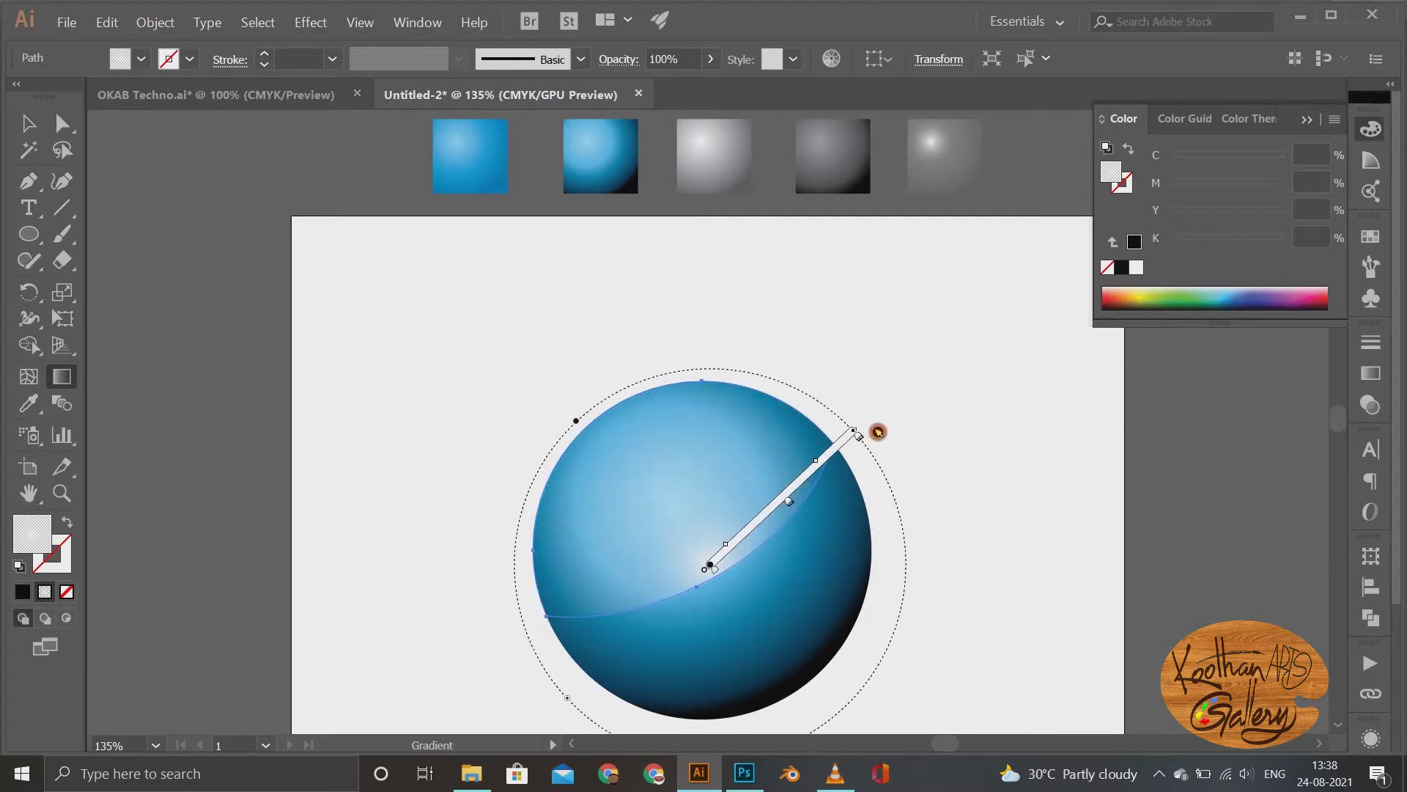
left_click(13, 126)
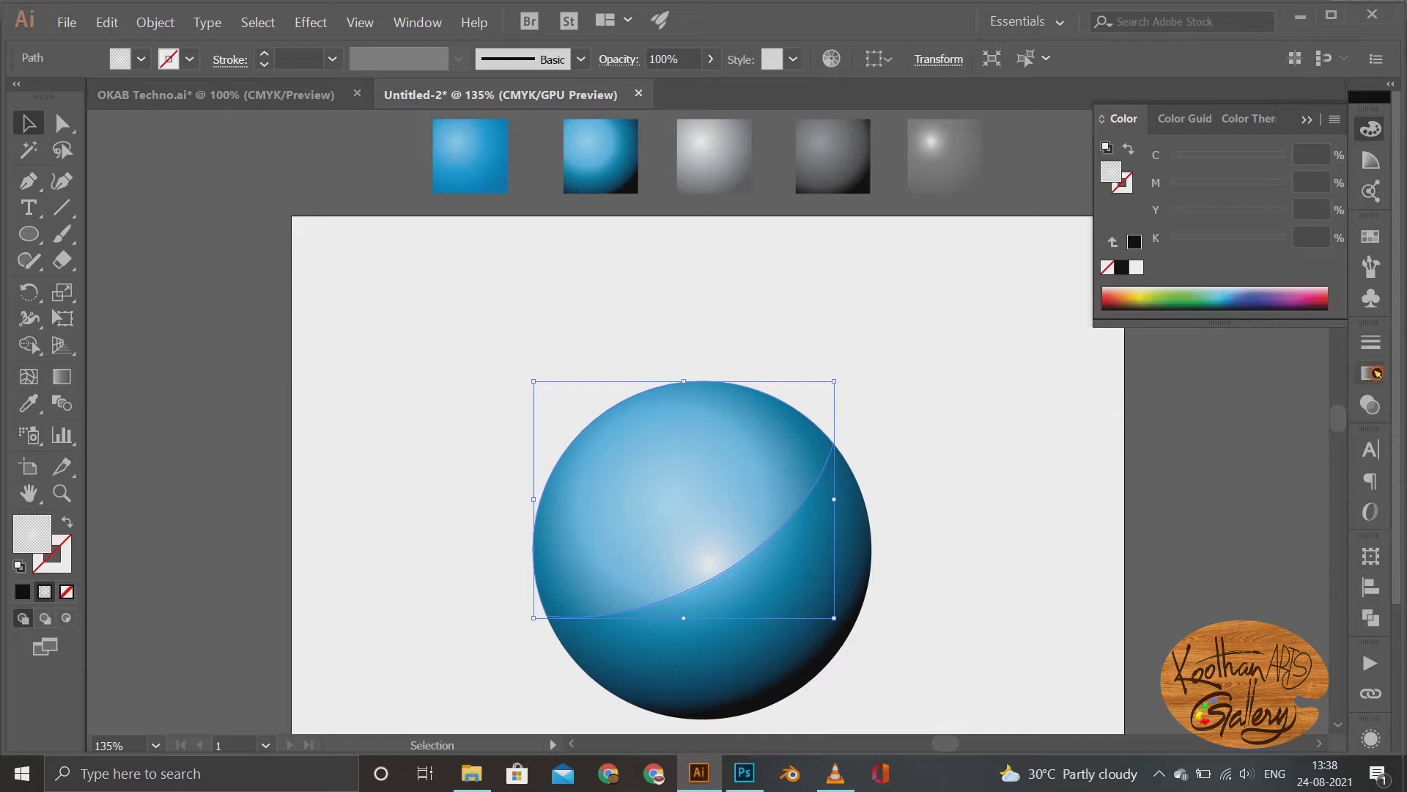
Step: Set the blending mode of the sphere's upper highlight piece to Screen
left_click(1378, 413)
left_click(1177, 371)
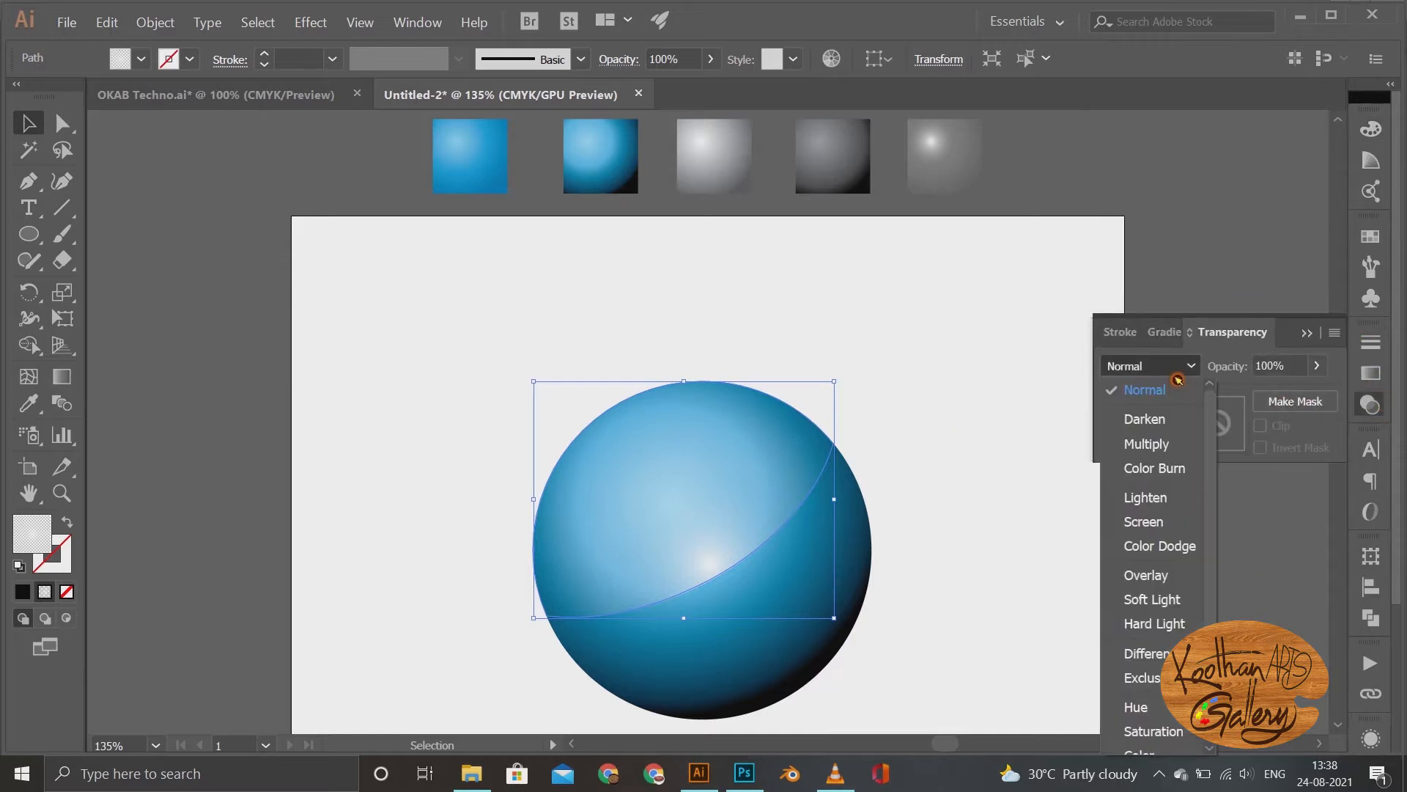
left_click(1166, 523)
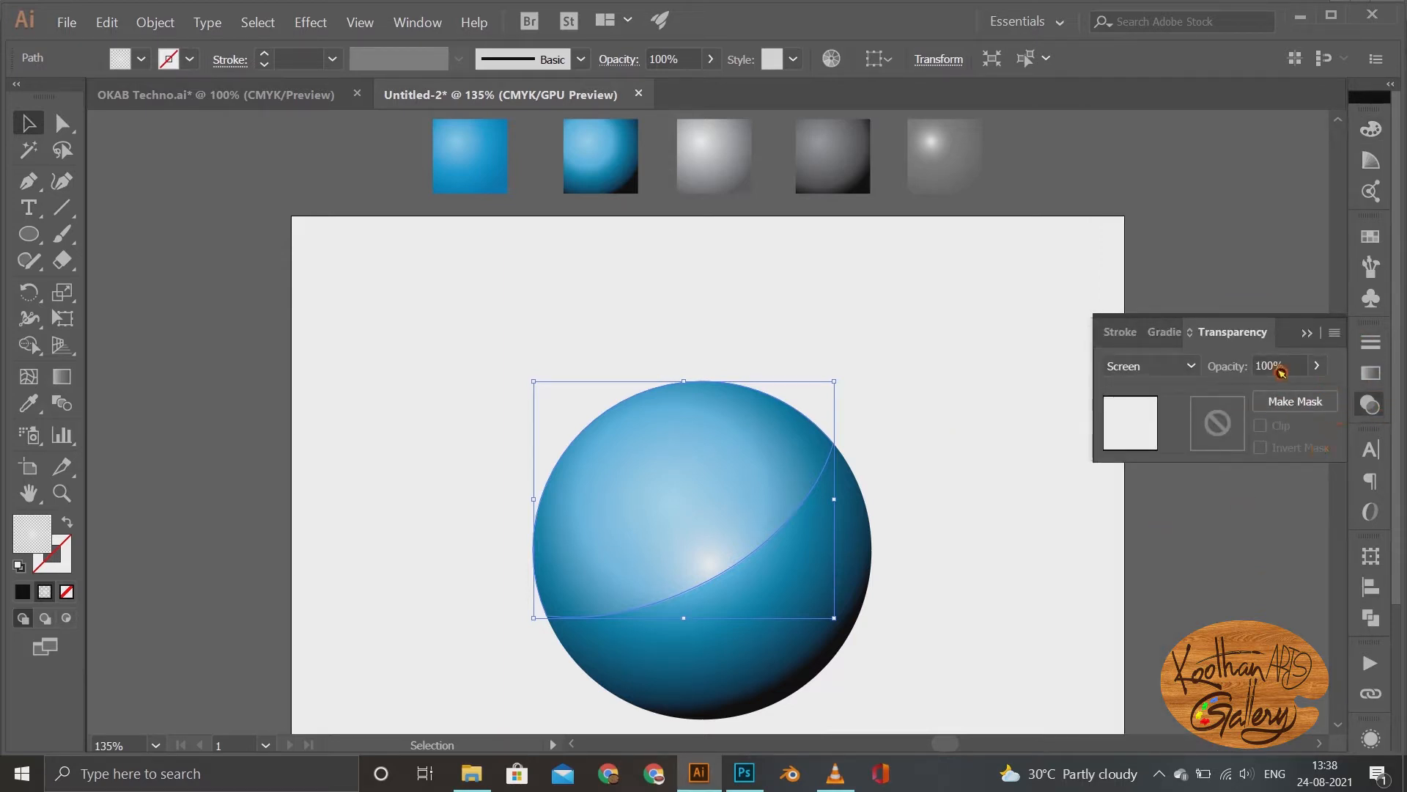
left_click(1103, 592)
Step: Select the whole sphere and move it up and to the left on the artboard
scroll(1090, 590, "down", 2)
key("ctrl+minus")
left_click_drag(406, 265, 668, 532)
left_click_drag(642, 452, 622, 403)
Step: Draw a straight vertical line on the artboard to the right of the sphere
key("p")
left_click(786, 260)
left_click(786, 454, "shift")
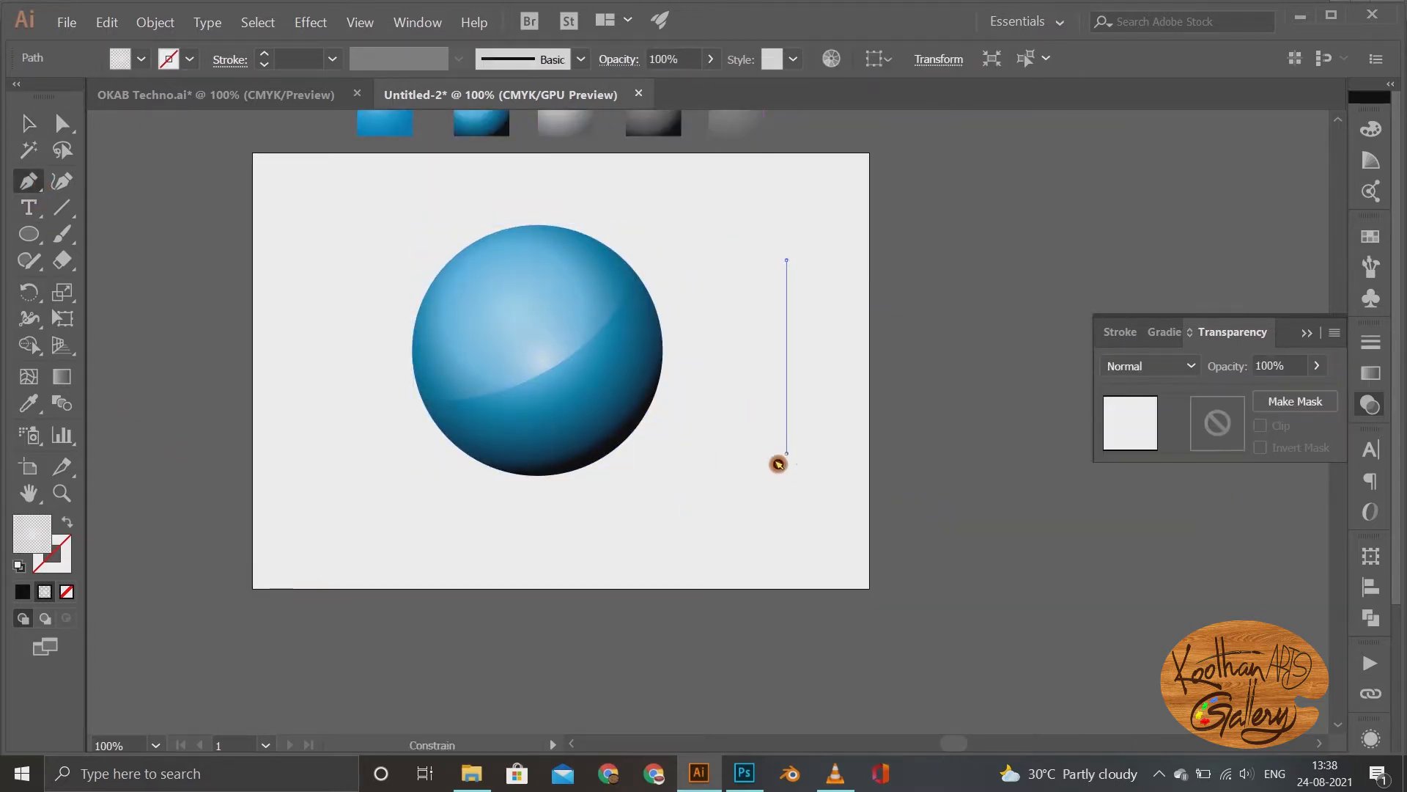
key("v")
Step: Give the vertical line no fill and a 10 pt stroke in 100% magenta without black
left_click(66, 590)
left_click(65, 565)
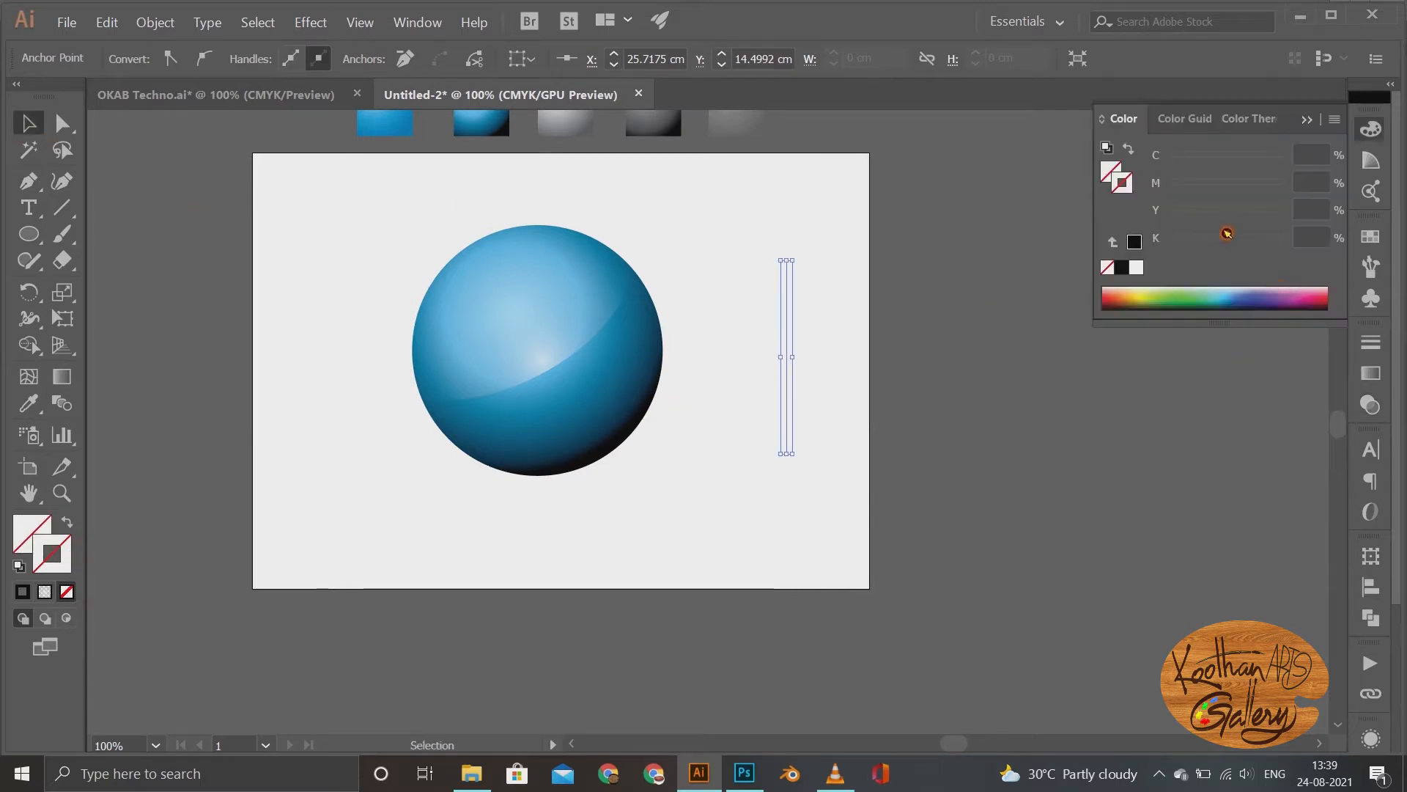
left_click_drag(1209, 191, 1368, 191)
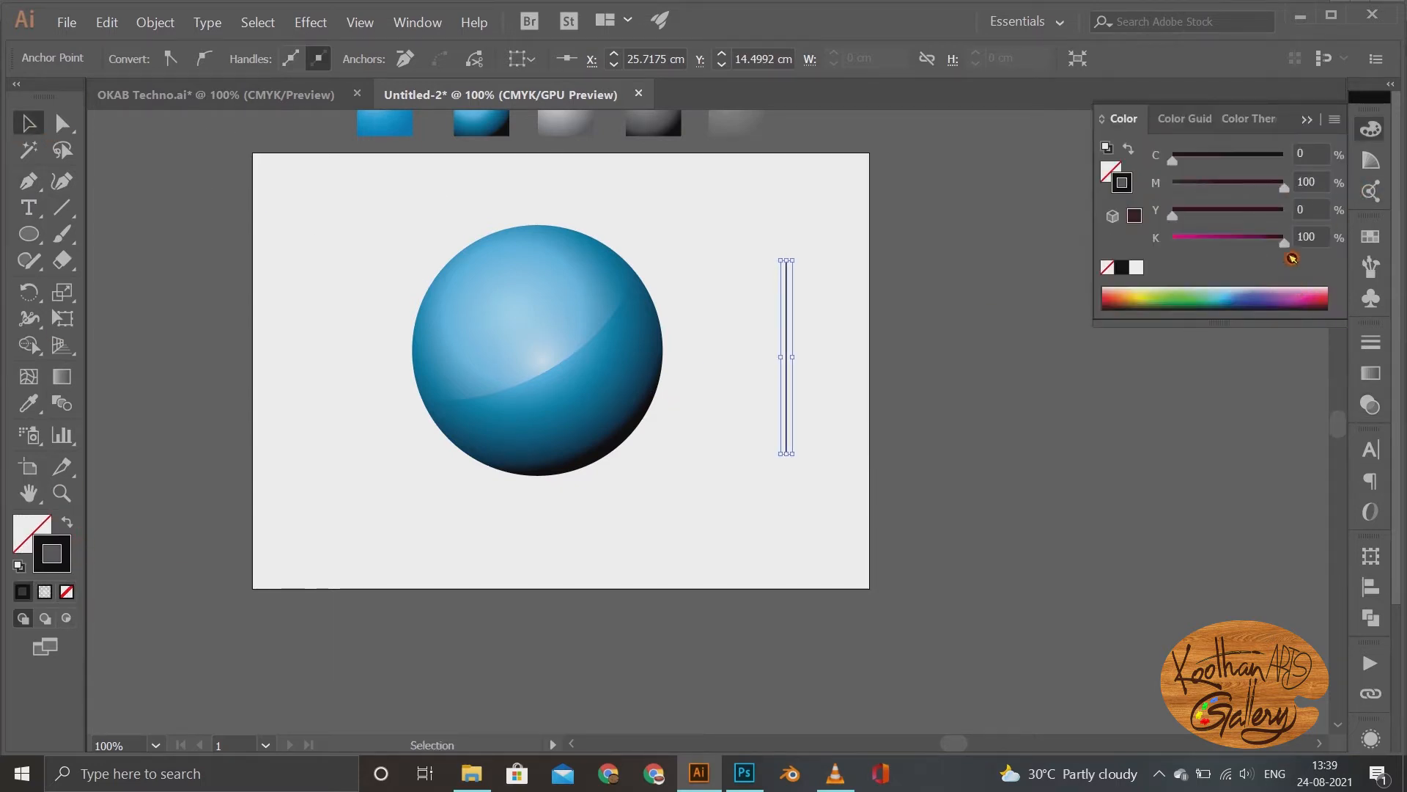
left_click(1371, 341)
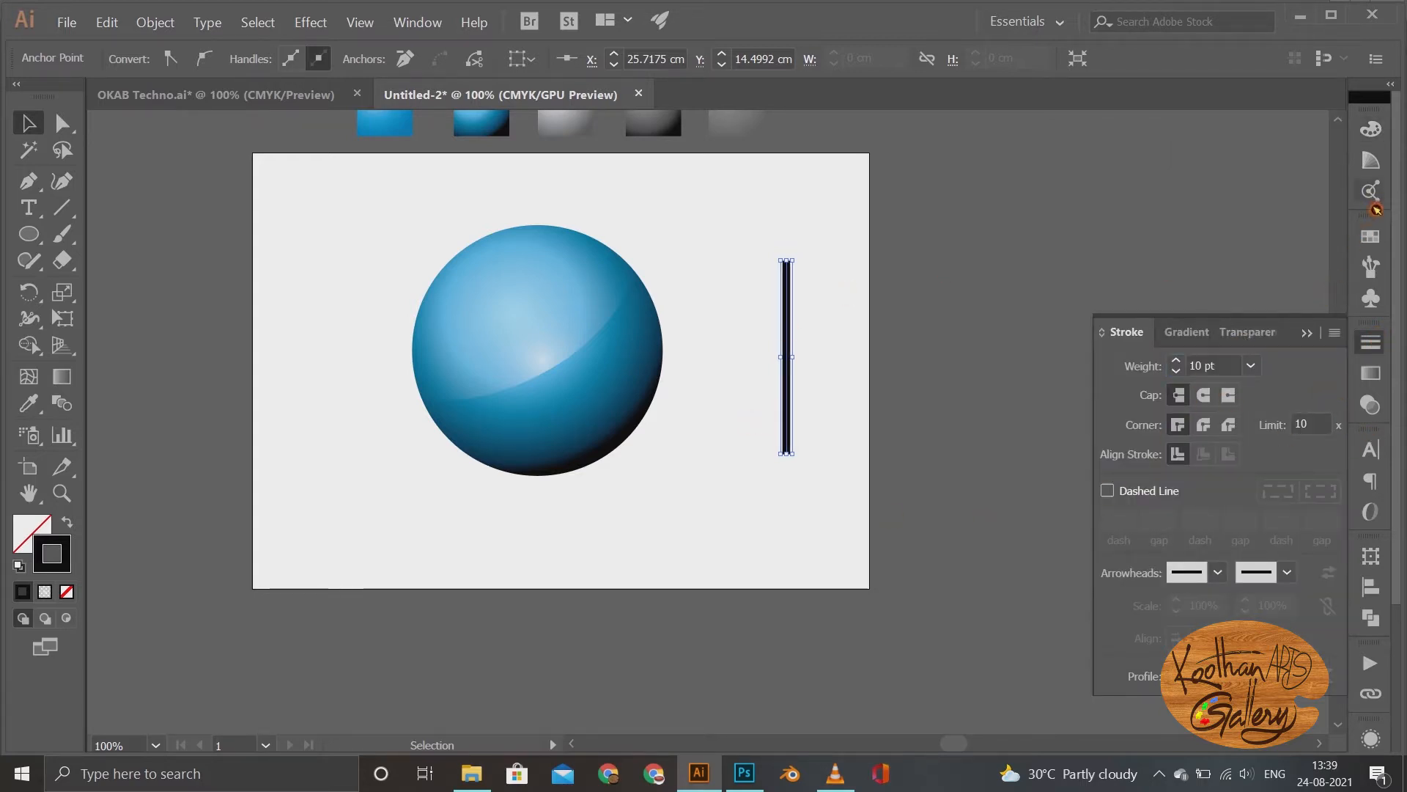
left_click(1370, 129)
mouse_move(1286, 242)
left_mouse_down()
mouse_move(1143, 256)
mouse_move(1121, 279)
left_mouse_up()
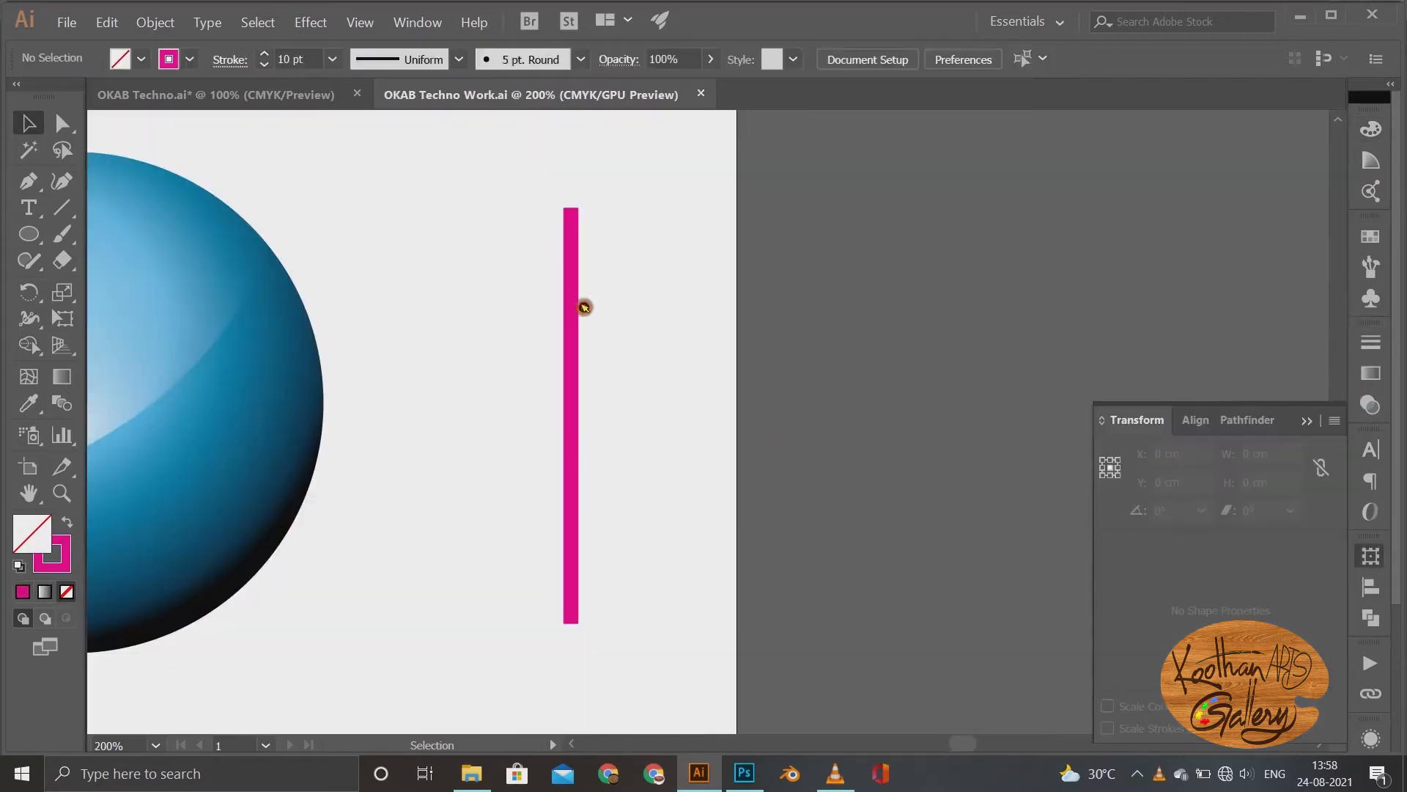
Step: Make a copy of the magenta line moved 1 cm horizontally and 0 vertically
left_click(576, 307)
right_click(576, 305)
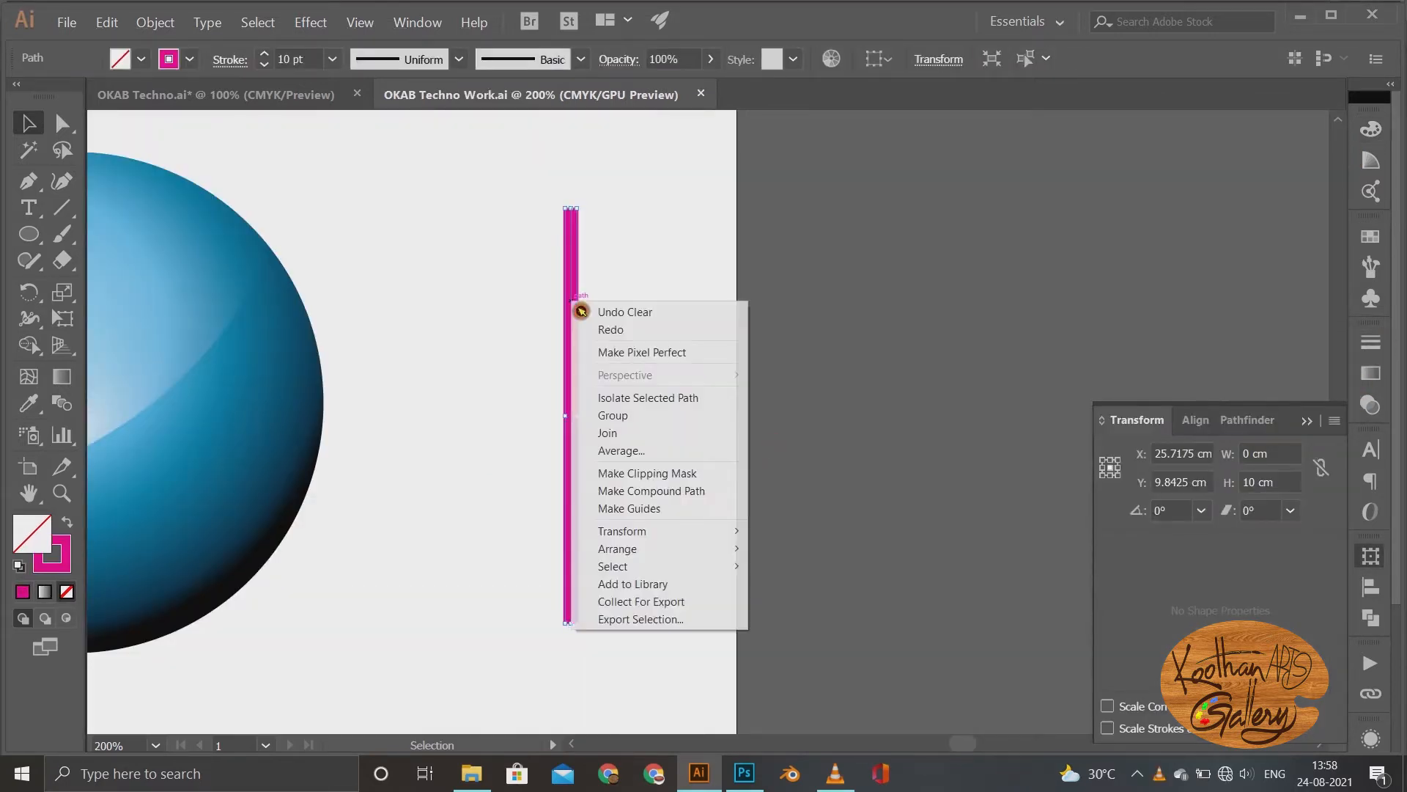
mouse_move(657, 534)
left_click(856, 557)
left_click_drag(1018, 228, 943, 242)
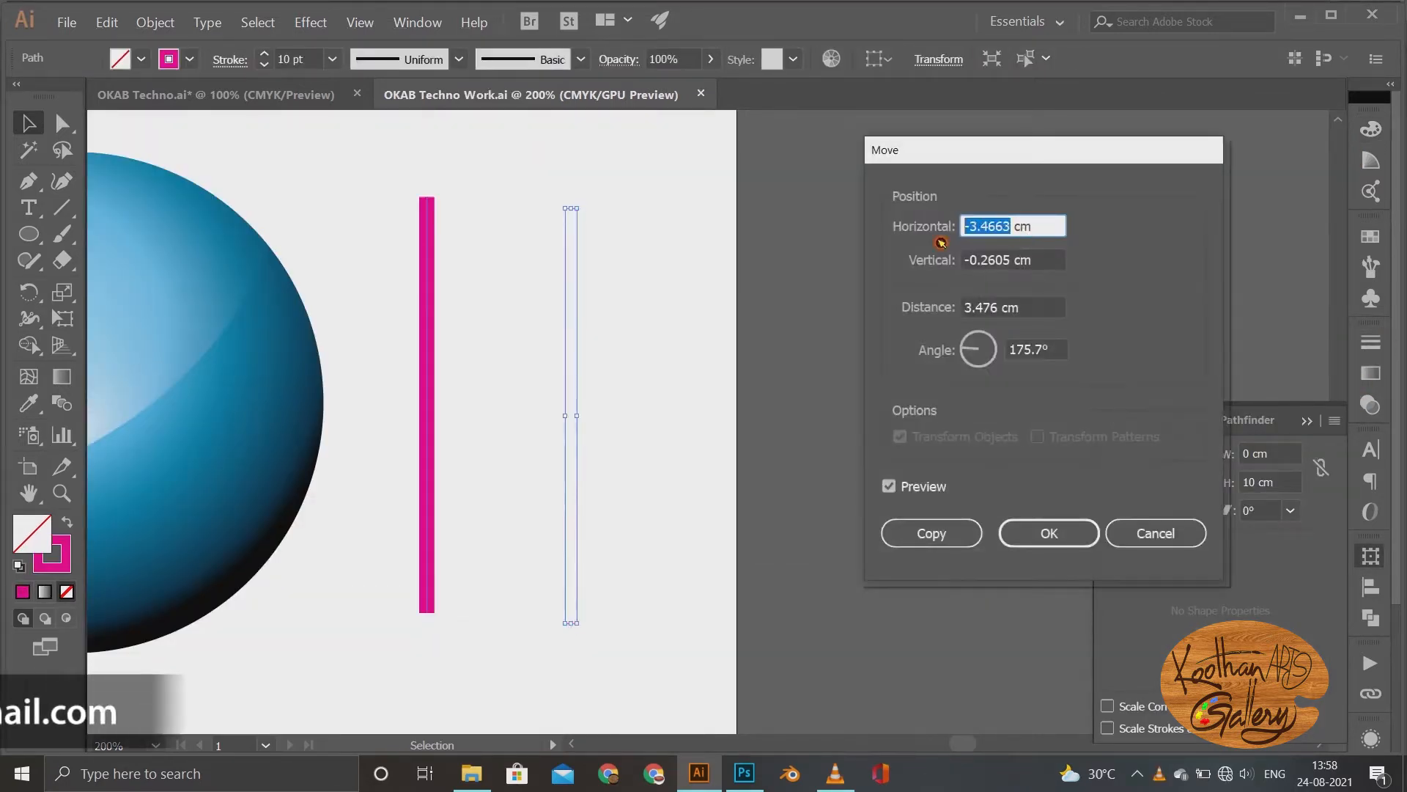
type("1")
key("Tab")
type("0")
left_click(956, 534)
Step: Repeat the line copy eight more times to make a row of ten evenly spaced vertical lines
key("ctrl+d")
key("ctrl+d")
key("ctrl+d")
key("ctrl+d")
key("ctrl+d")
key("ctrl+d")
key("ctrl+d")
key("ctrl+d")
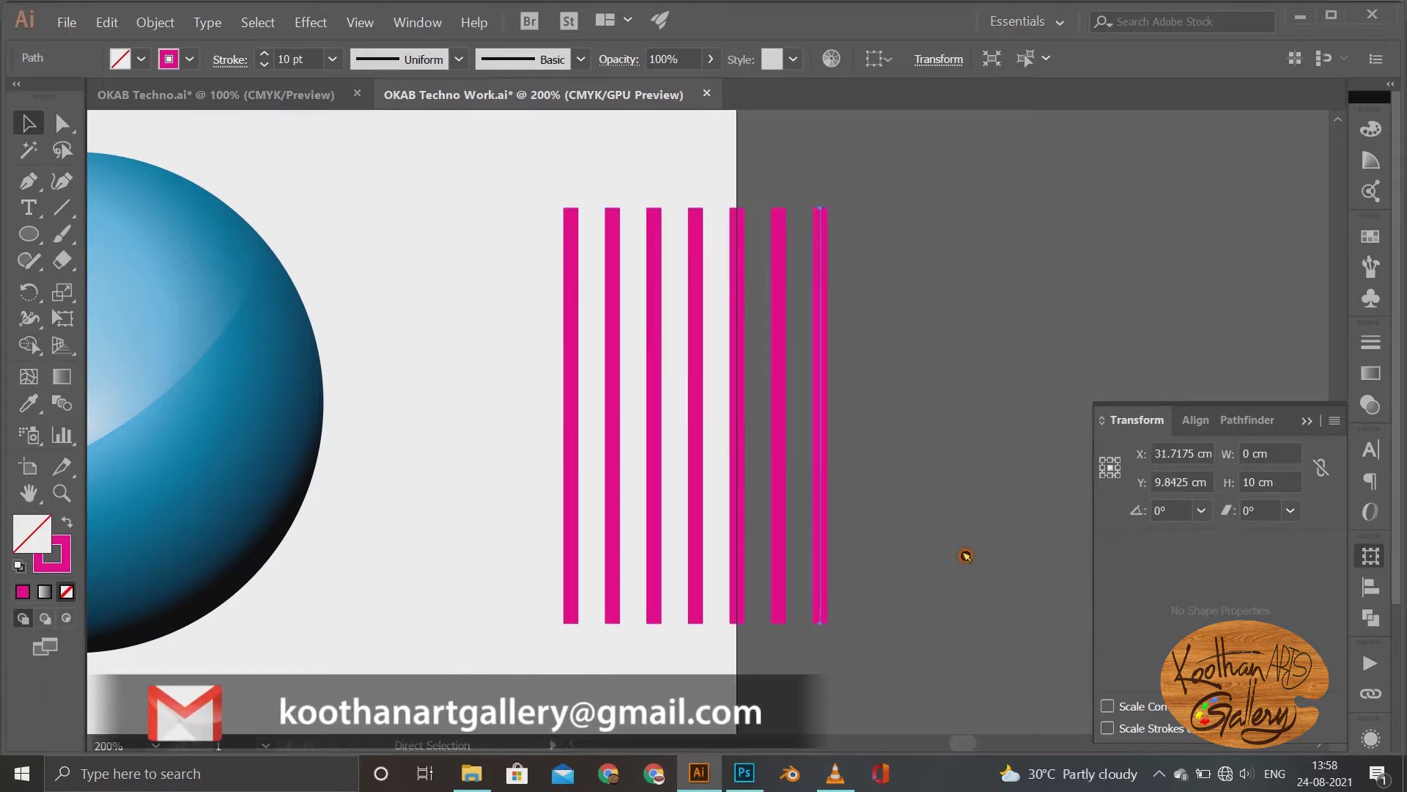
Step: Select all the vertical lines and add a copy rotated 90° to form a square grid
left_click_drag(656, 339, 992, 659)
right_click(916, 463)
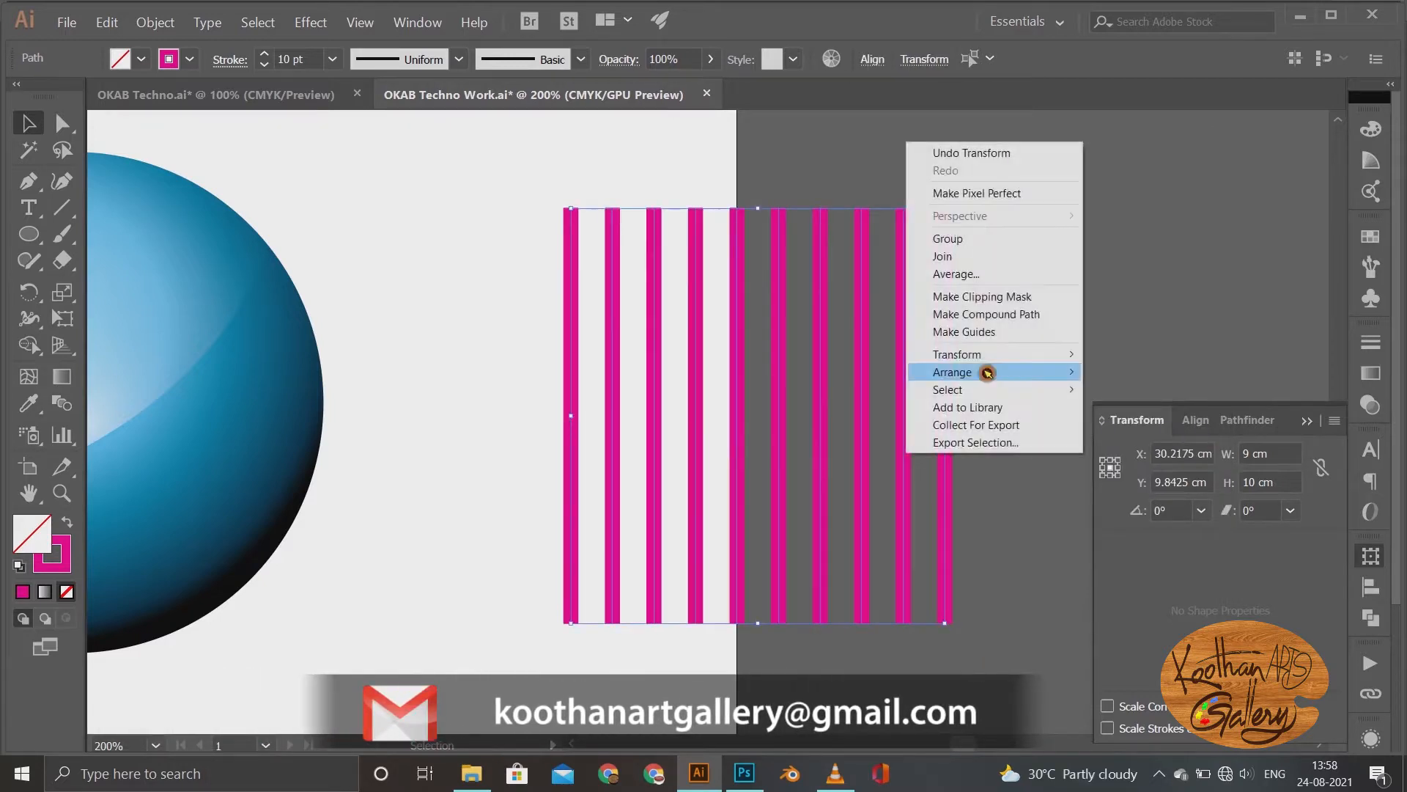
mouse_move(975, 352)
left_click(1161, 351)
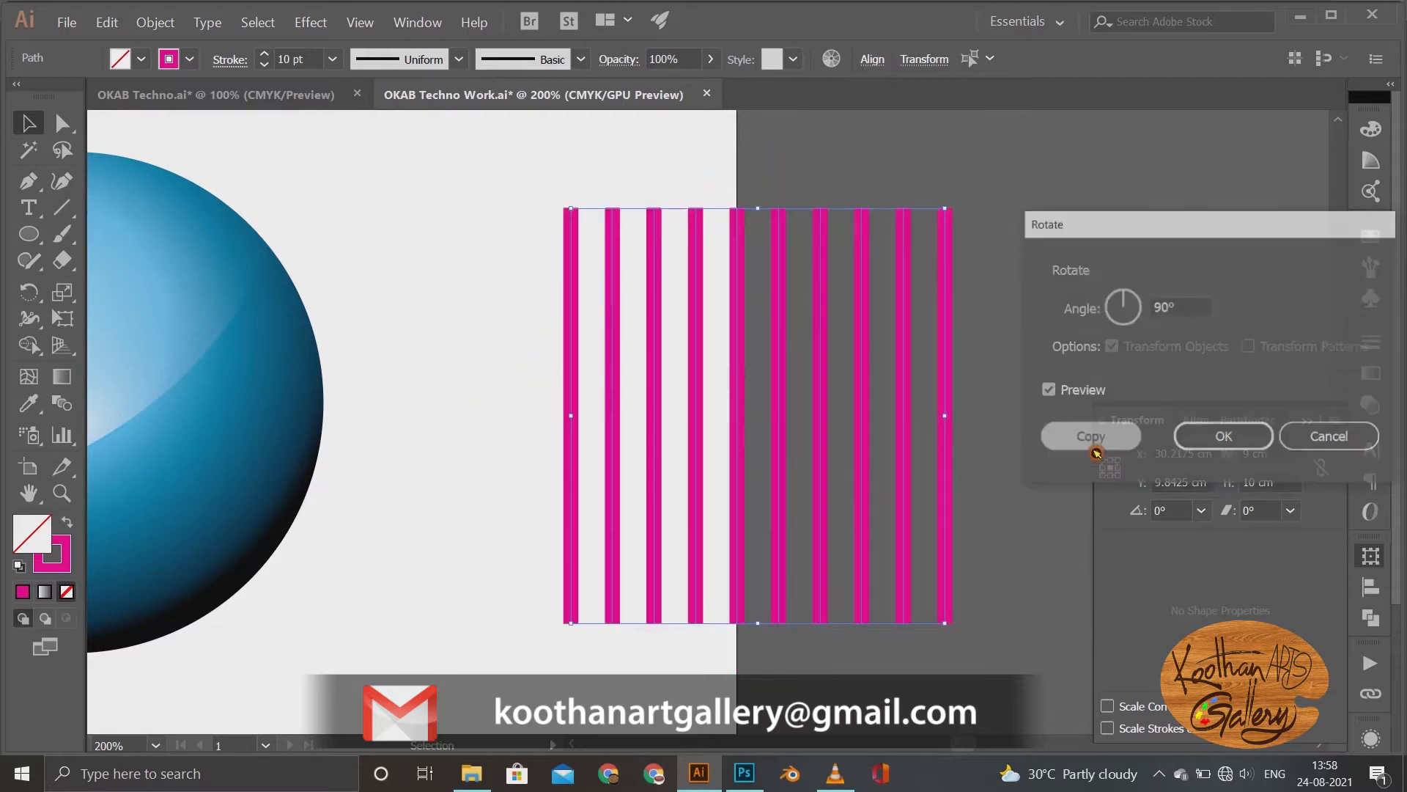
left_click(1090, 437)
Step: Select all the artwork and merge cells along the grid's left side with the Shape Builder to open maze-like channels
key("shift+m")
key("ctrl+a")
mouse_move(591, 220)
left_mouse_down()
mouse_move(638, 337)
mouse_move(559, 334)
left_mouse_up()
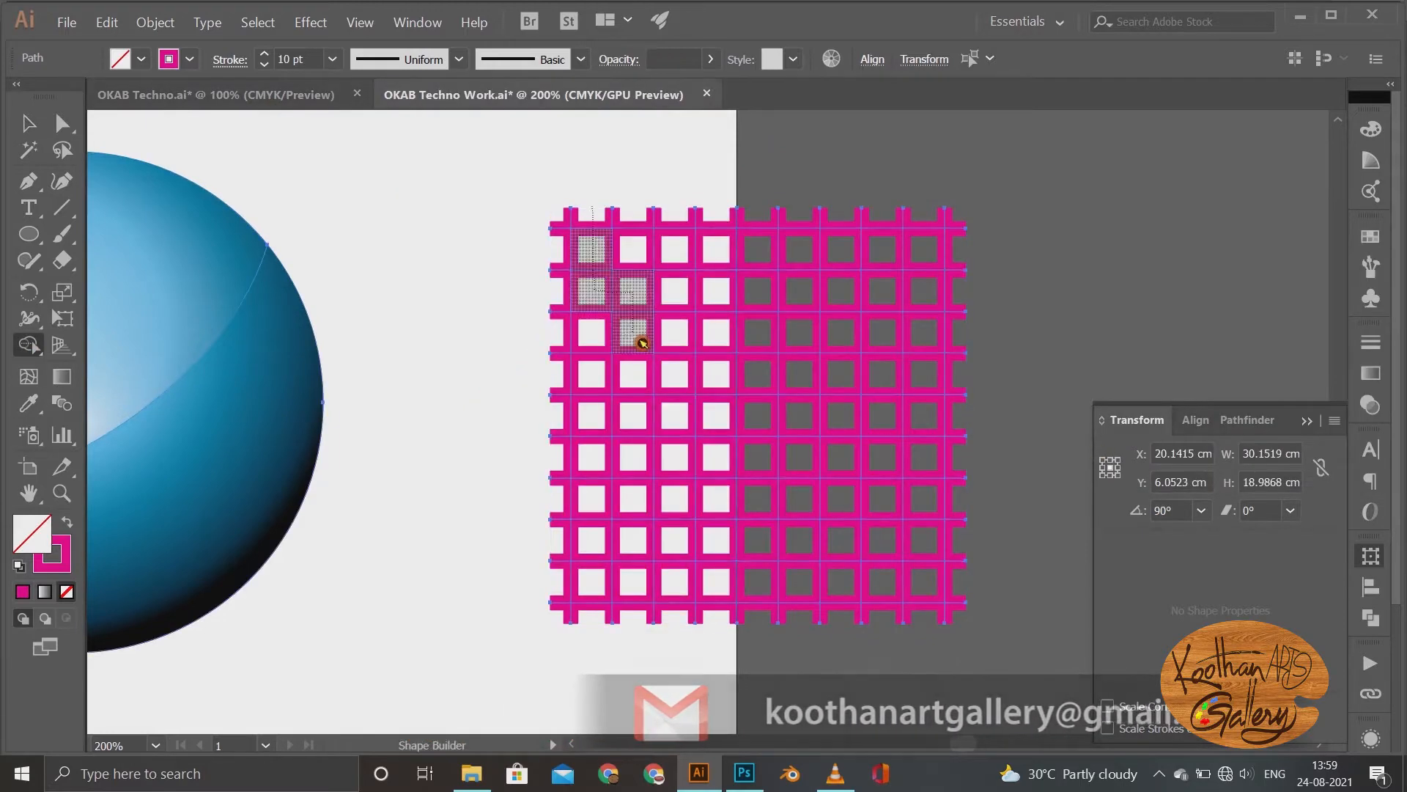
mouse_move(634, 371)
left_mouse_down()
mouse_move(599, 456)
mouse_move(555, 473)
left_mouse_up()
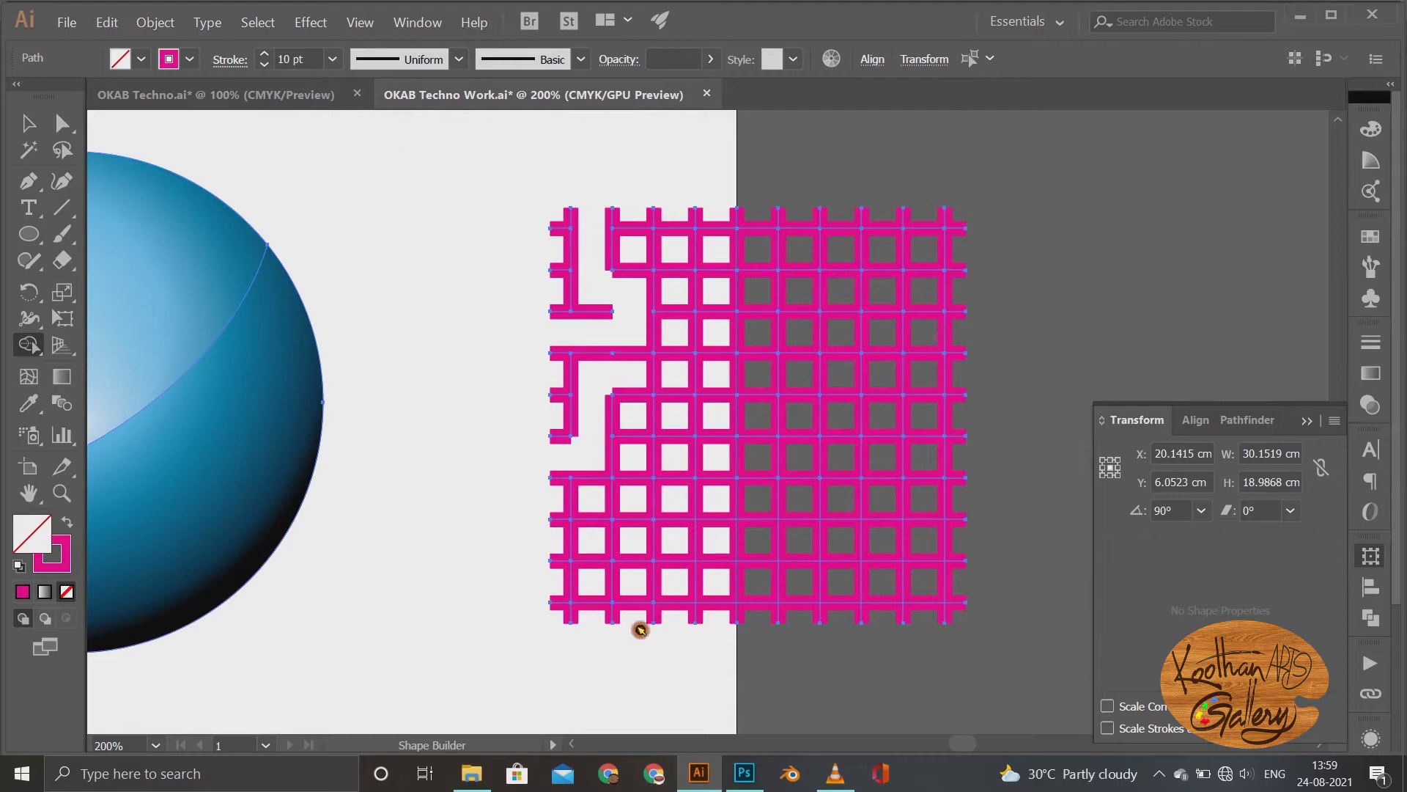
mouse_move(640, 629)
left_mouse_down()
mouse_move(635, 560)
mouse_move(603, 515)
left_mouse_up()
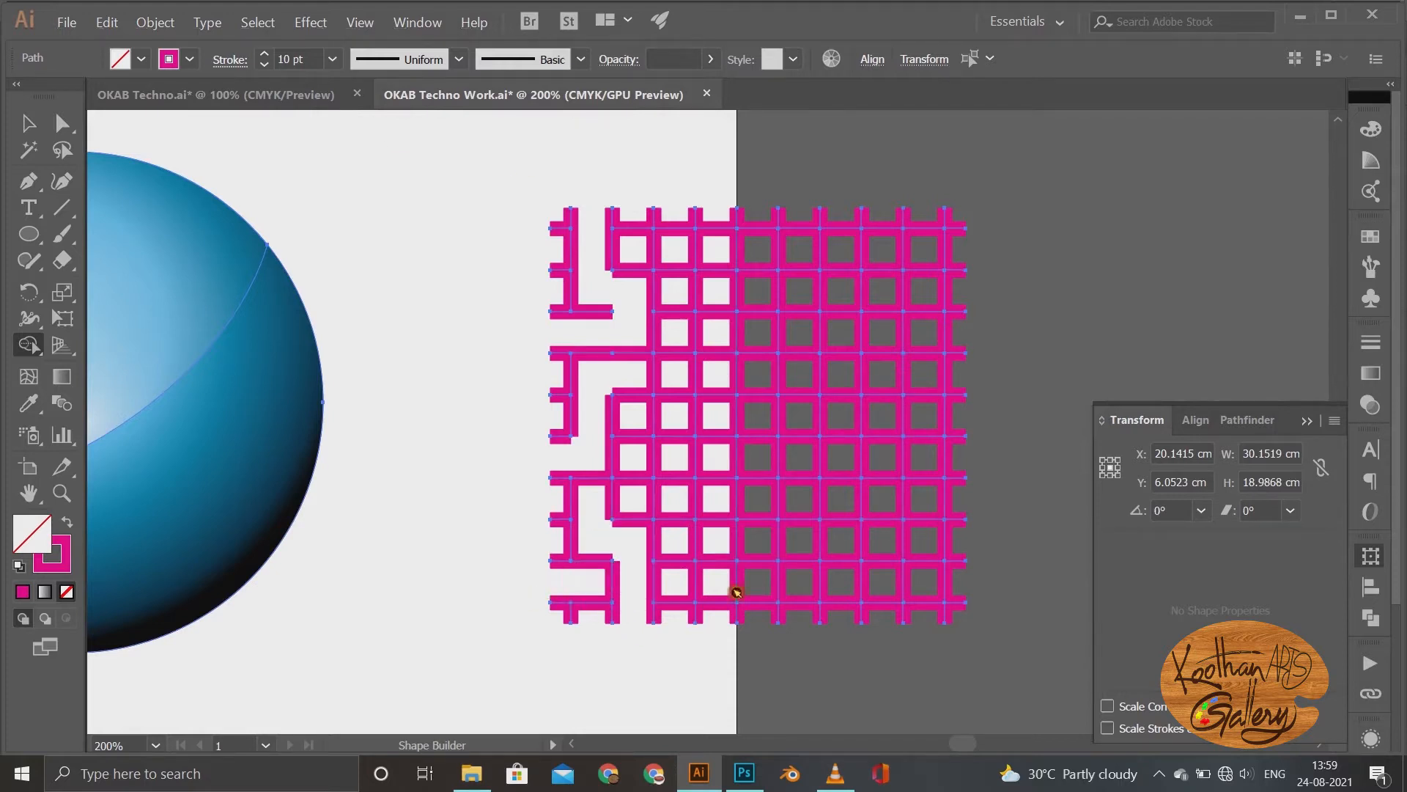
Step: Merge cells across the grid's lower rows and centre to extend the maze channels
mouse_move(682, 639)
left_mouse_down()
mouse_move(676, 522)
mouse_move(638, 496)
mouse_move(727, 555)
mouse_move(999, 550)
left_mouse_up()
left_click_drag(717, 580, 890, 592)
left_click_drag(632, 415, 645, 498)
mouse_move(682, 416)
left_mouse_down()
mouse_move(707, 468)
mouse_move(716, 412)
left_mouse_up()
Step: Merge cells along the grid's top row and right half to form long horizontal channels and stepped paths
mouse_move(680, 259)
left_mouse_down()
mouse_move(687, 341)
mouse_move(709, 384)
mouse_move(718, 293)
mouse_move(745, 258)
mouse_move(984, 266)
left_mouse_up()
left_click_drag(758, 499, 947, 461)
left_click_drag(807, 501, 947, 499)
mouse_move(762, 382)
left_mouse_down()
mouse_move(791, 301)
mouse_move(947, 301)
left_mouse_up()
mouse_move(816, 429)
left_mouse_down()
mouse_move(837, 327)
mouse_move(946, 331)
left_mouse_up()
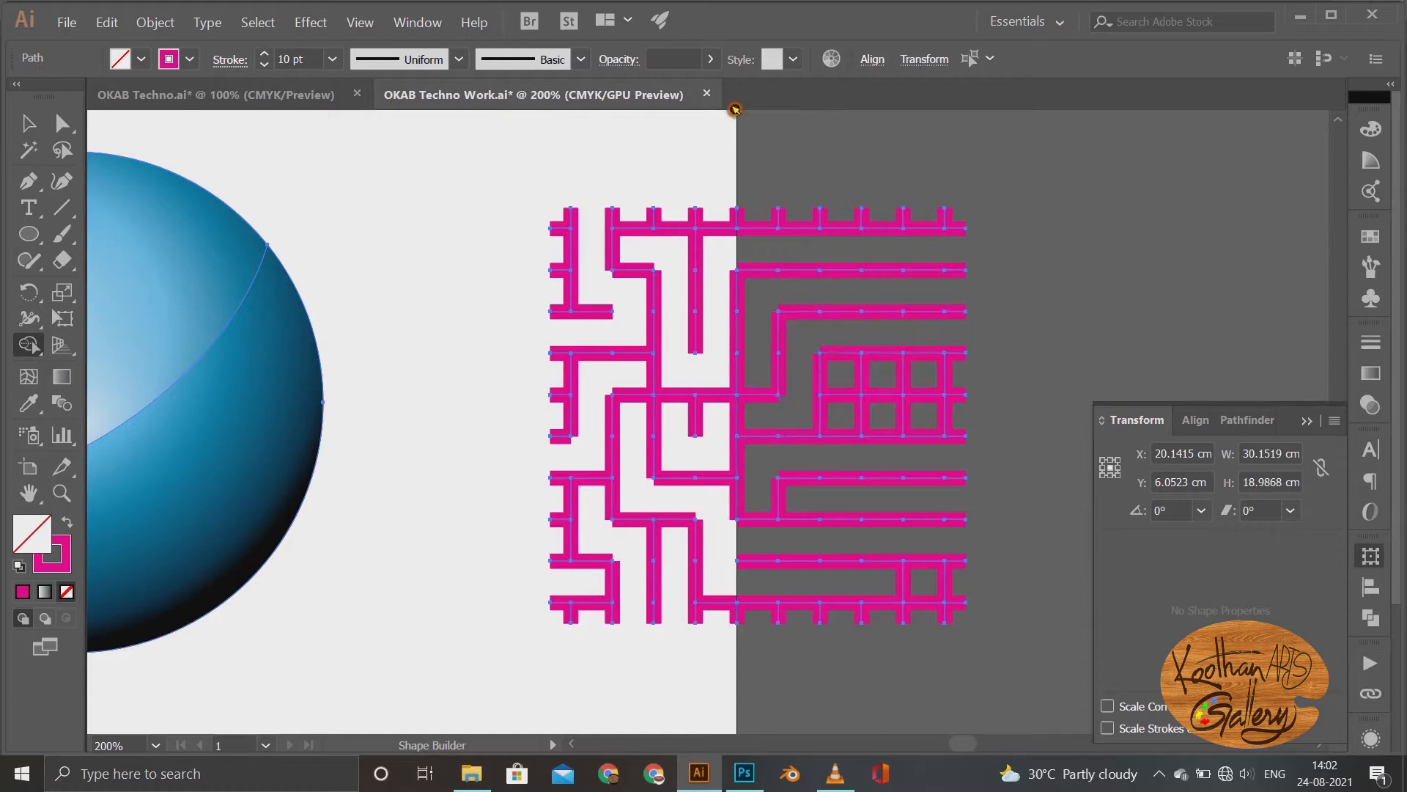
left_click_drag(967, 389, 882, 414)
left_click_drag(841, 448, 844, 409)
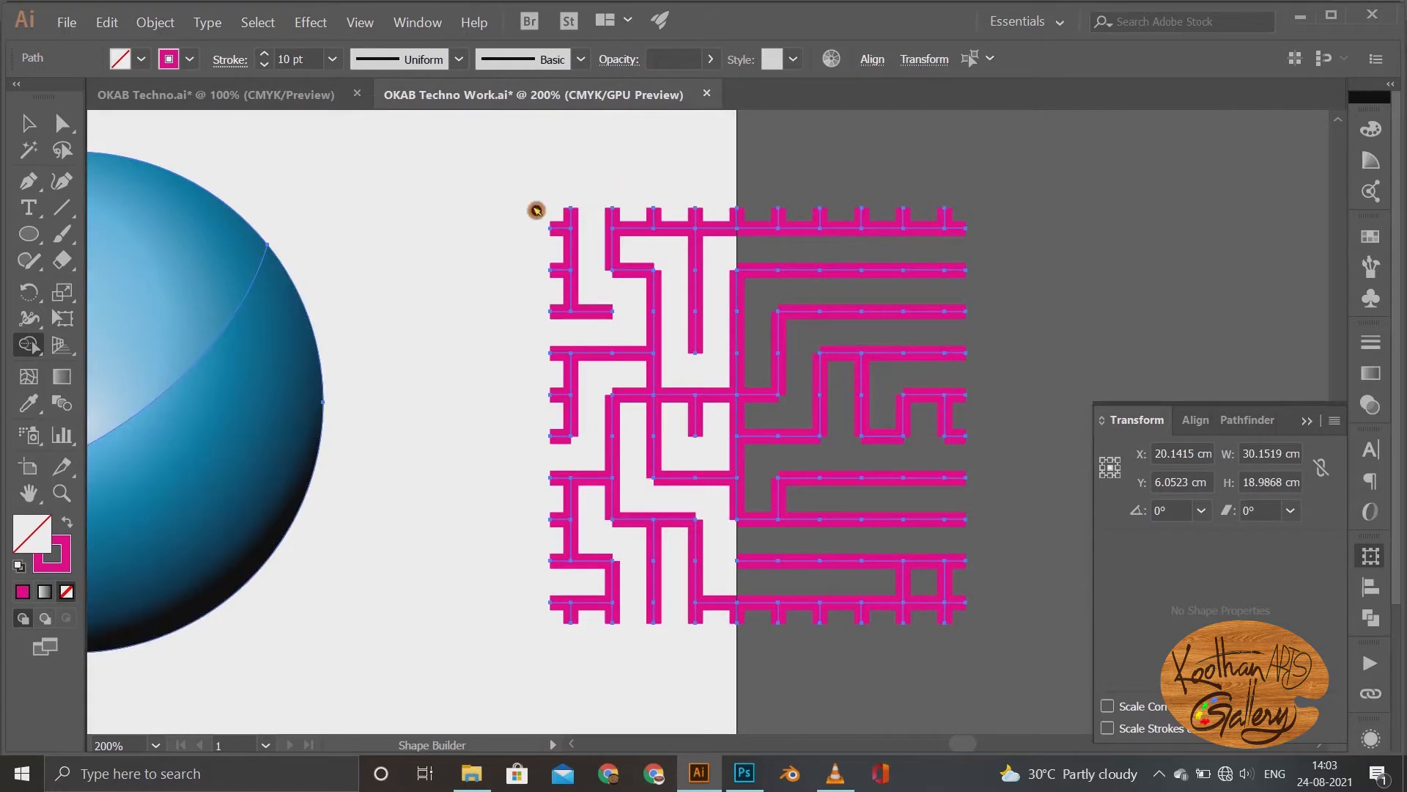
Step: Remove the protruding stubs around the maze's outer edges and the extra segments at its lower-right end
left_click_drag(927, 229, 945, 220)
left_click_drag(546, 206, 590, 224)
left_click_drag(564, 390, 566, 616)
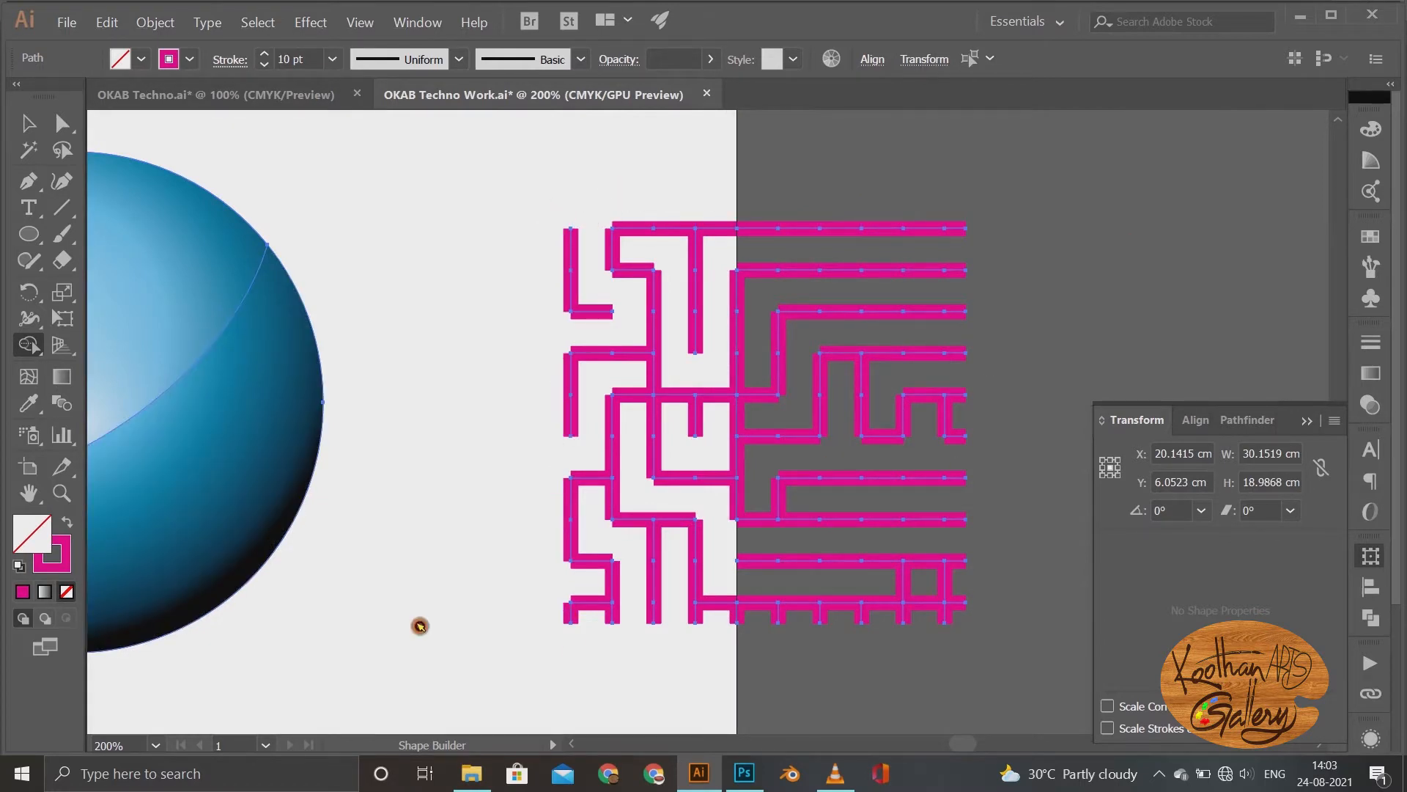
left_click_drag(985, 620, 696, 628)
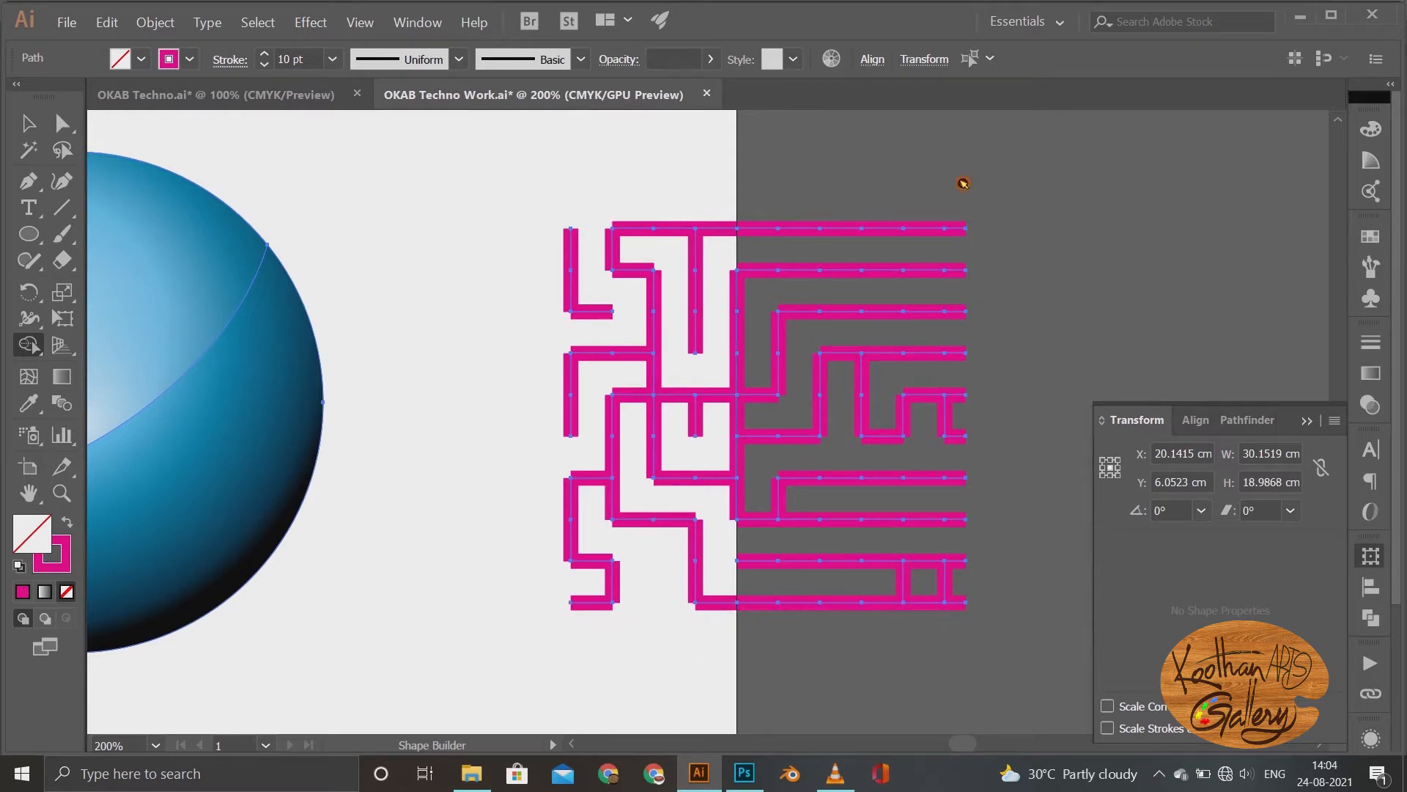
left_click_drag(893, 549, 905, 609)
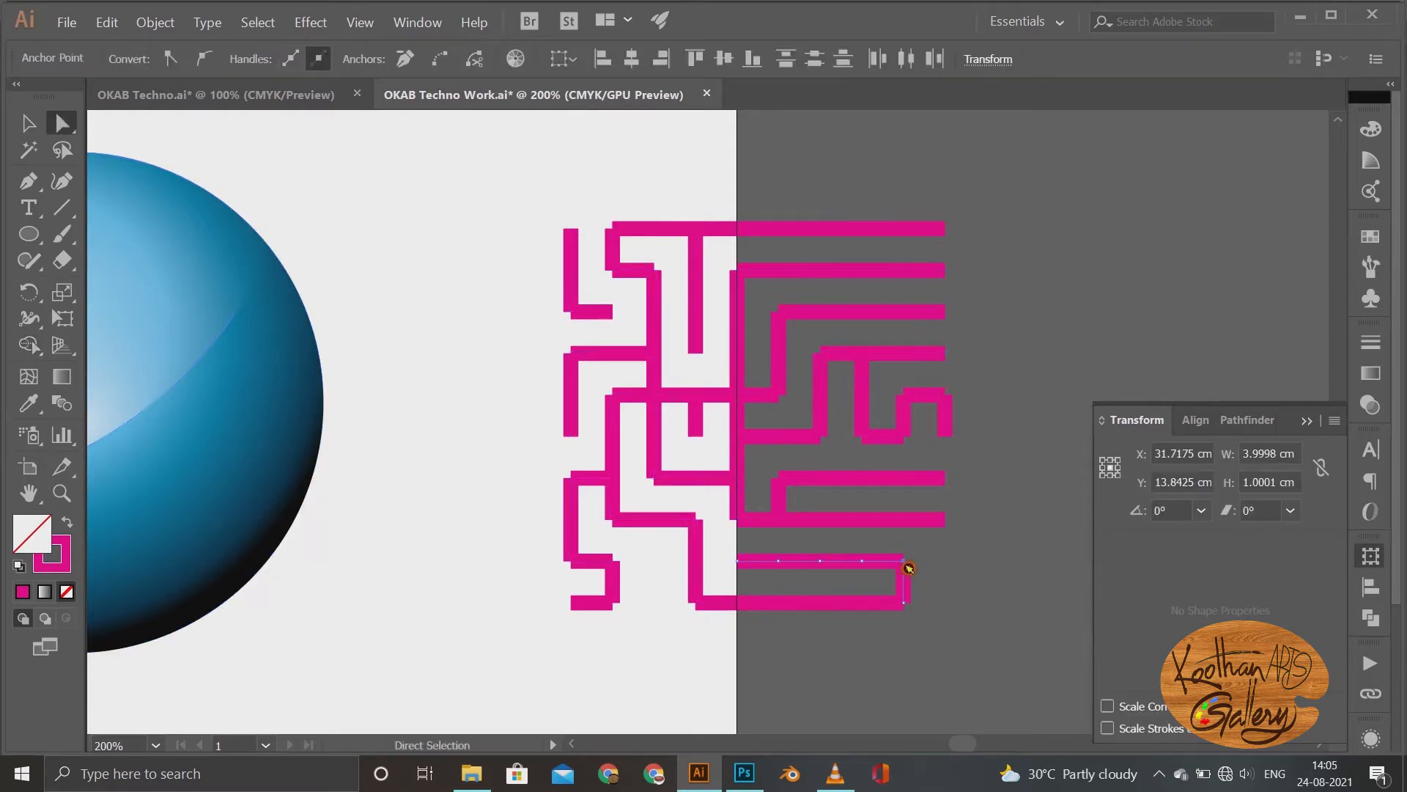
Step: Join the path endpoints at both right-hand corners of the maze's lowest loop
right_click(899, 559)
left_click(976, 363)
right_click(907, 613)
left_click(976, 424)
Step: Create an ellipse 5.5 cm wide and 7 cm high
left_click(726, 356)
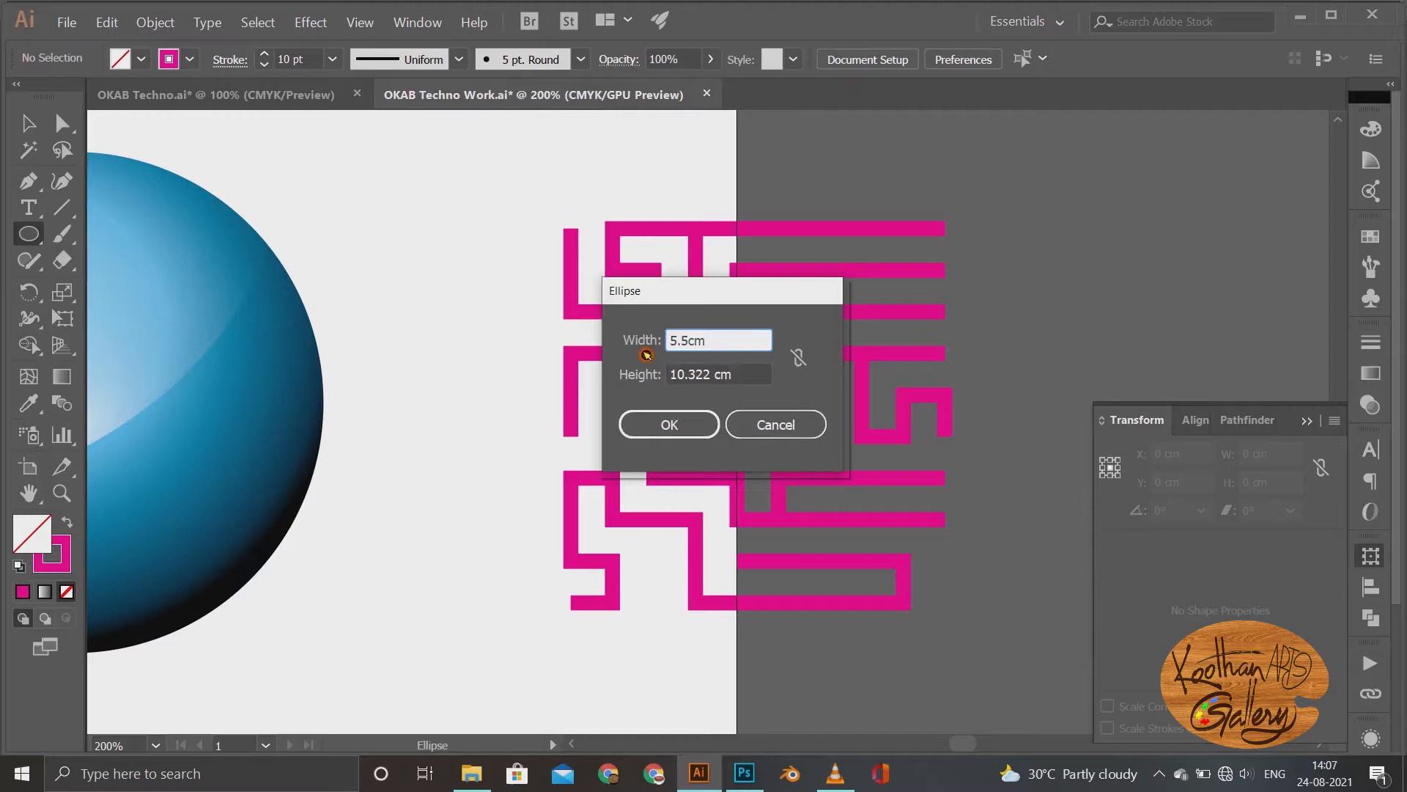
left_click_drag(709, 378, 642, 388)
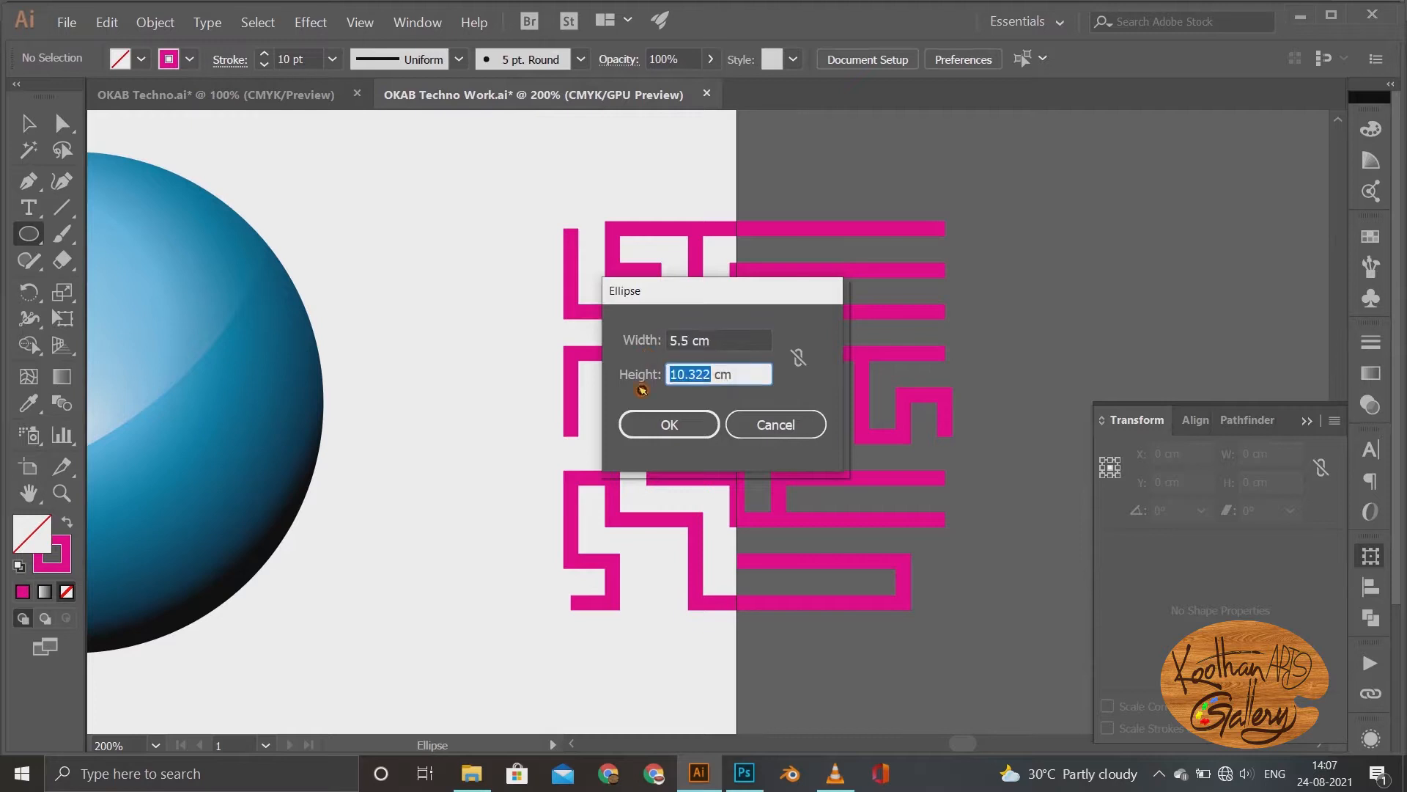
type("7")
left_click(648, 430)
Step: Give the new ellipse a black stroke and select it for resizing
left_click(29, 126)
left_click(190, 62)
left_click(64, 96)
left_click(865, 240)
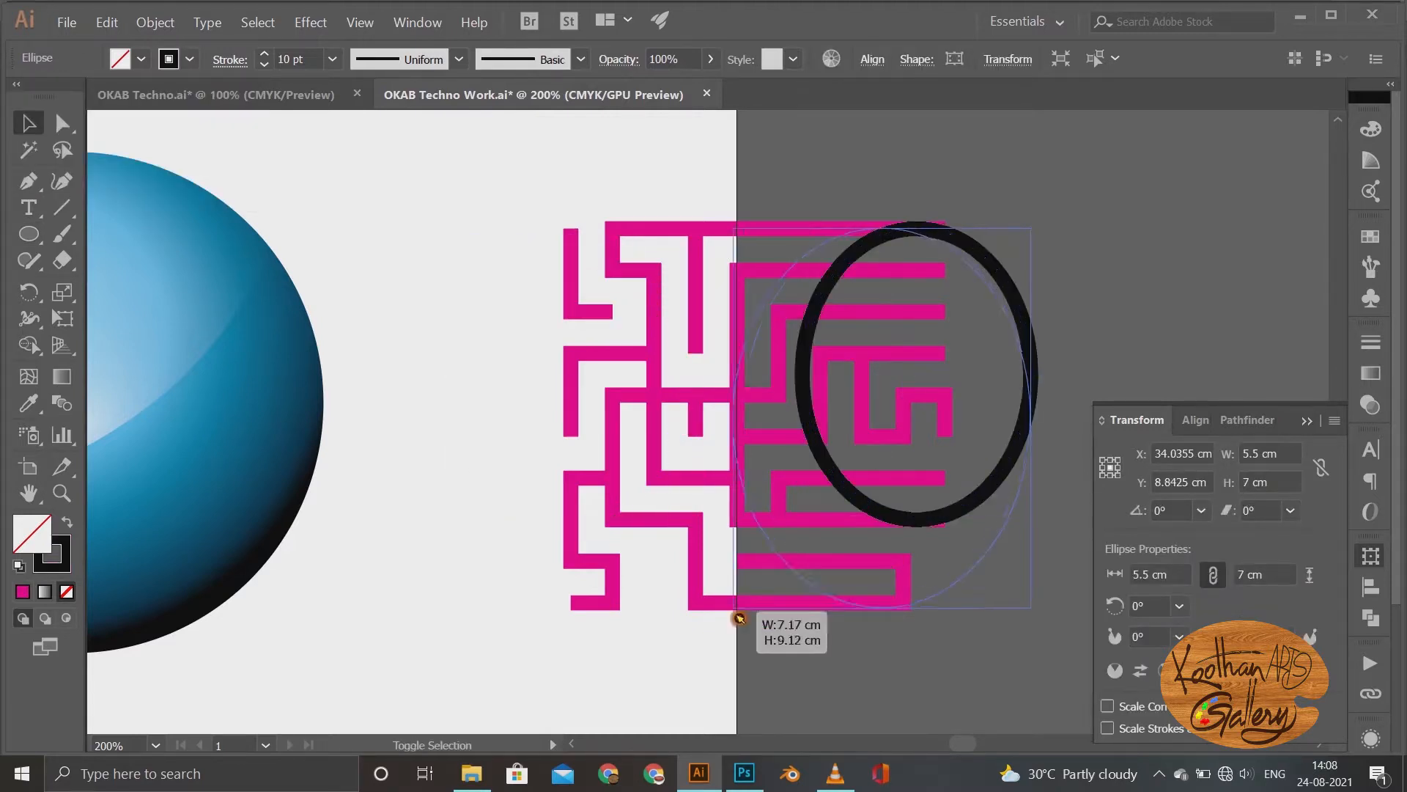
Step: Enlarge the ellipse to slightly more than the maze's height and position it over the maze's right half
left_click_drag(745, 682, 737, 603)
left_click_drag(737, 228, 729, 218)
key("Down")
key("Down")
key("Down")
key("Left")
key("Left")
key("Left")
key("Left")
key("Left")
key("Left")
key("Left")
key("Left")
key("Left")
key("Left")
key("Left")
key("Left")
key("Left")
key("Left")
key("Left")
key("Left")
key("Left")
key("Left")
key("Left")
key("Left")
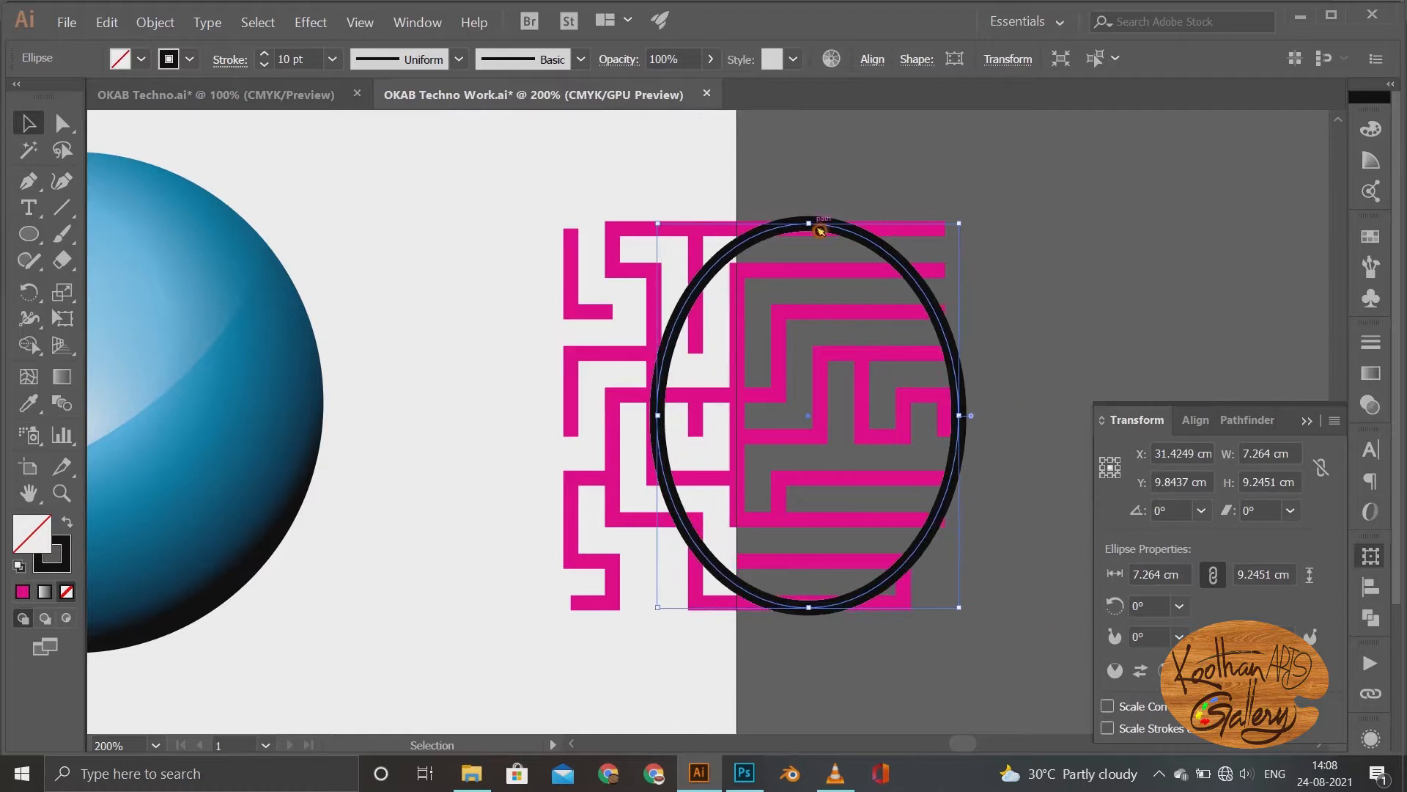
left_click_drag(808, 607, 809, 616)
Step: Trim the maze lines extending past the ellipse's right edge with the Shape Builder and delete the ellipse
key("ctrl+a")
key("shift+m")
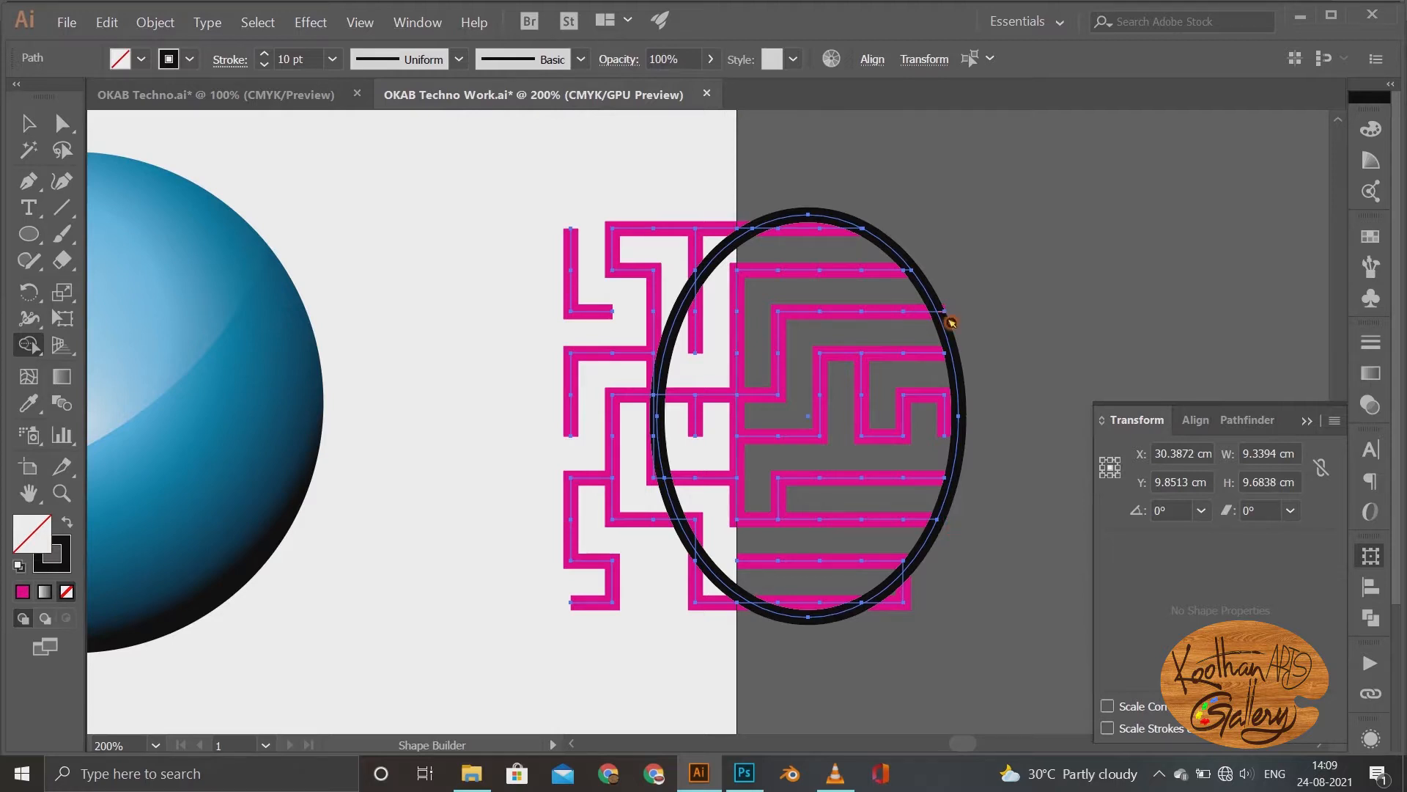
left_click(29, 123)
left_click(932, 243)
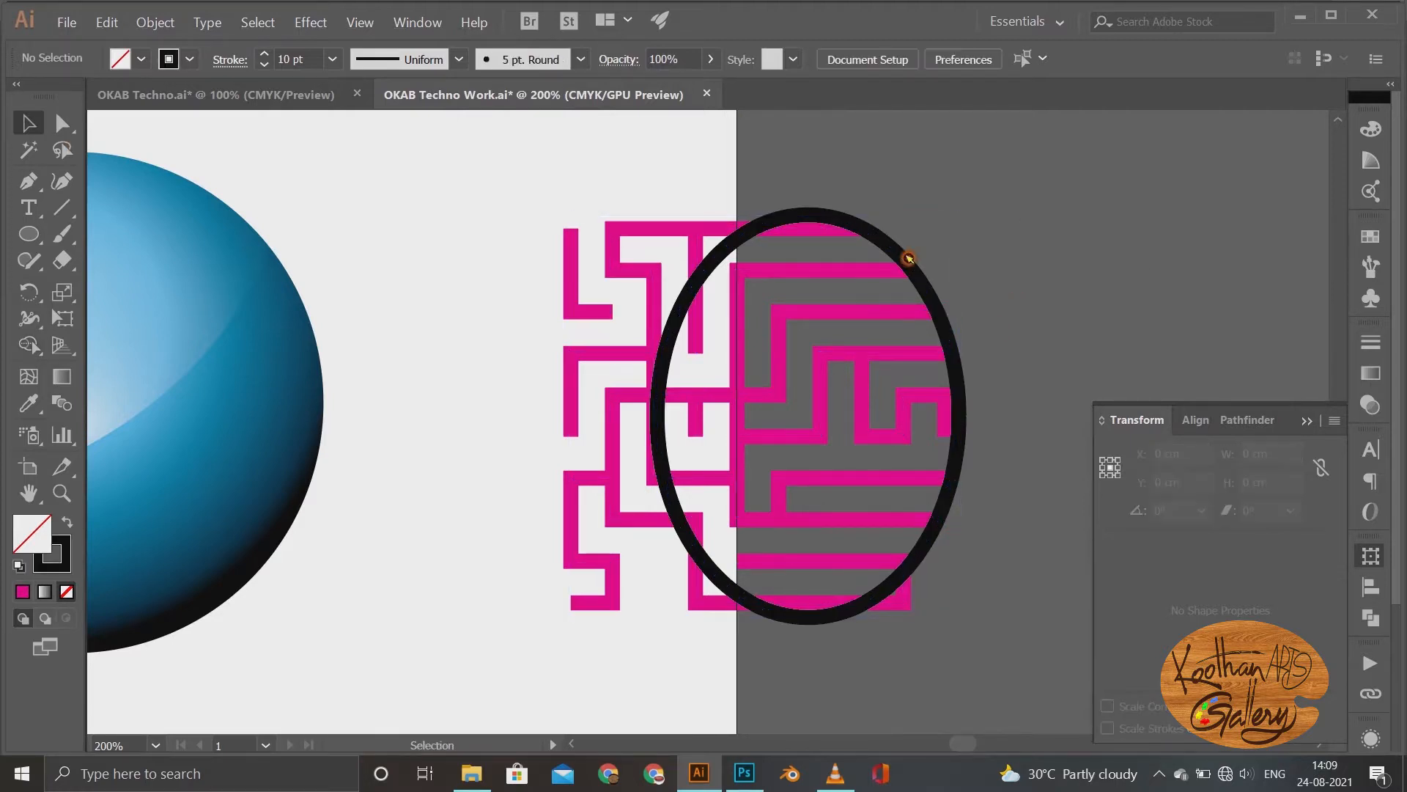
left_click(906, 257)
key("Delete")
Step: Expand the maze's strokes into filled shapes and unite them with Pathfinder
left_click_drag(466, 206, 916, 542)
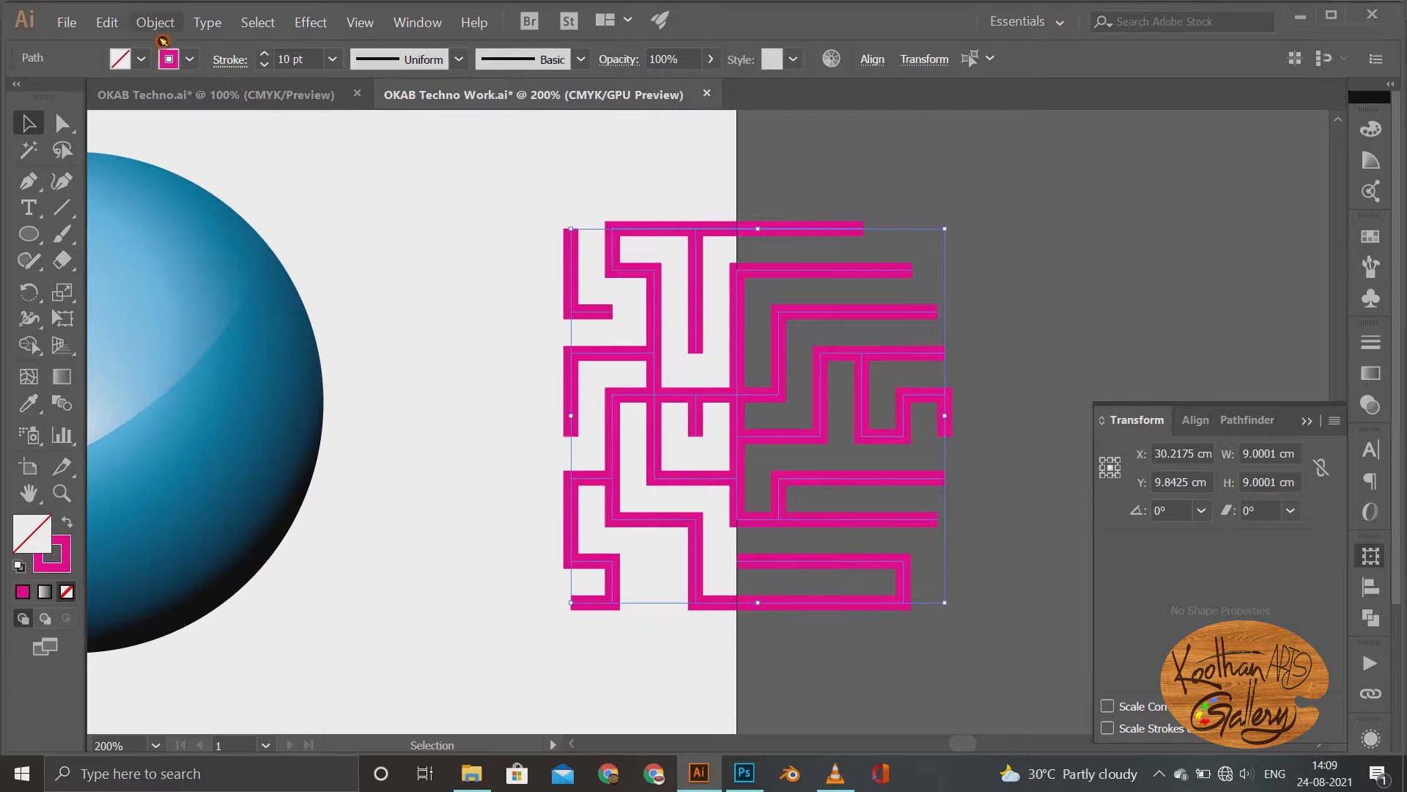
left_click(157, 22)
left_click(192, 195)
left_click(650, 504)
key("ctrl+shift+F9")
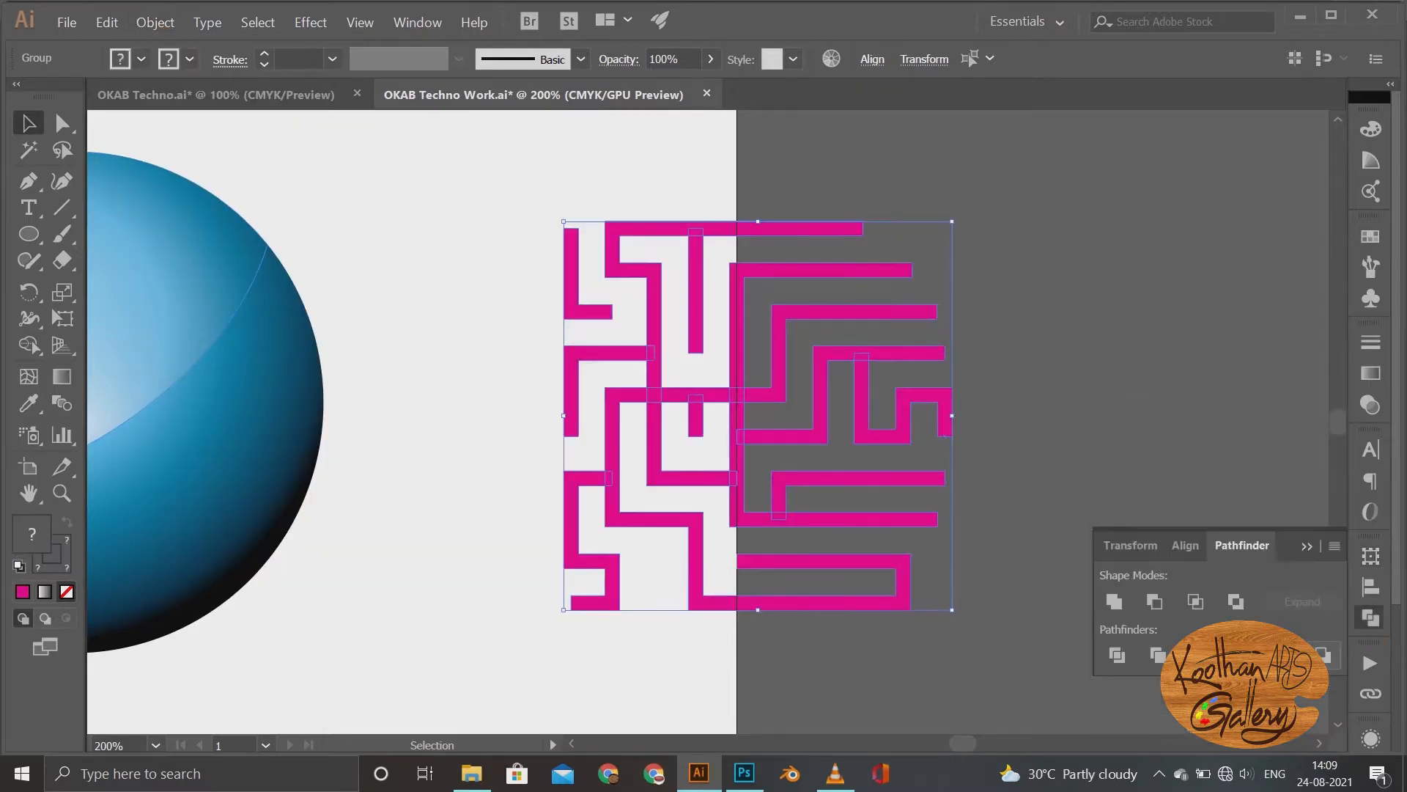
left_click(1115, 602)
Step: Draw a small unfilled ellipse beside the maze's upper right and give it a 10 pt magenta stroke
left_click(29, 233)
left_click_drag(1049, 224, 1077, 259)
left_click(66, 521)
left_click(1370, 341)
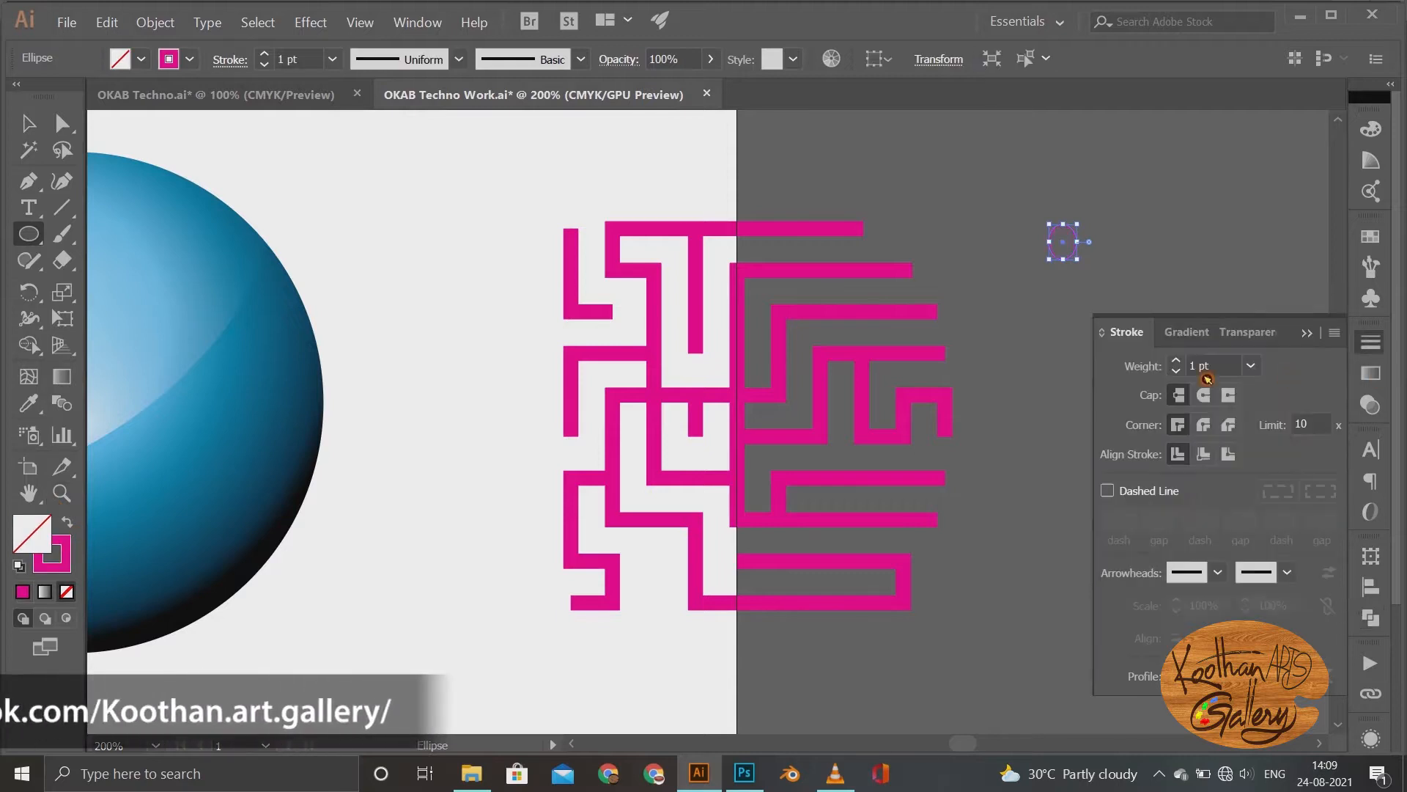
left_click(1199, 366)
type("0")
key("Return")
Step: Place the ring on the top line's right end and copy it onto the six open line ends below
left_click_drag(1068, 251, 875, 241)
left_click(29, 124)
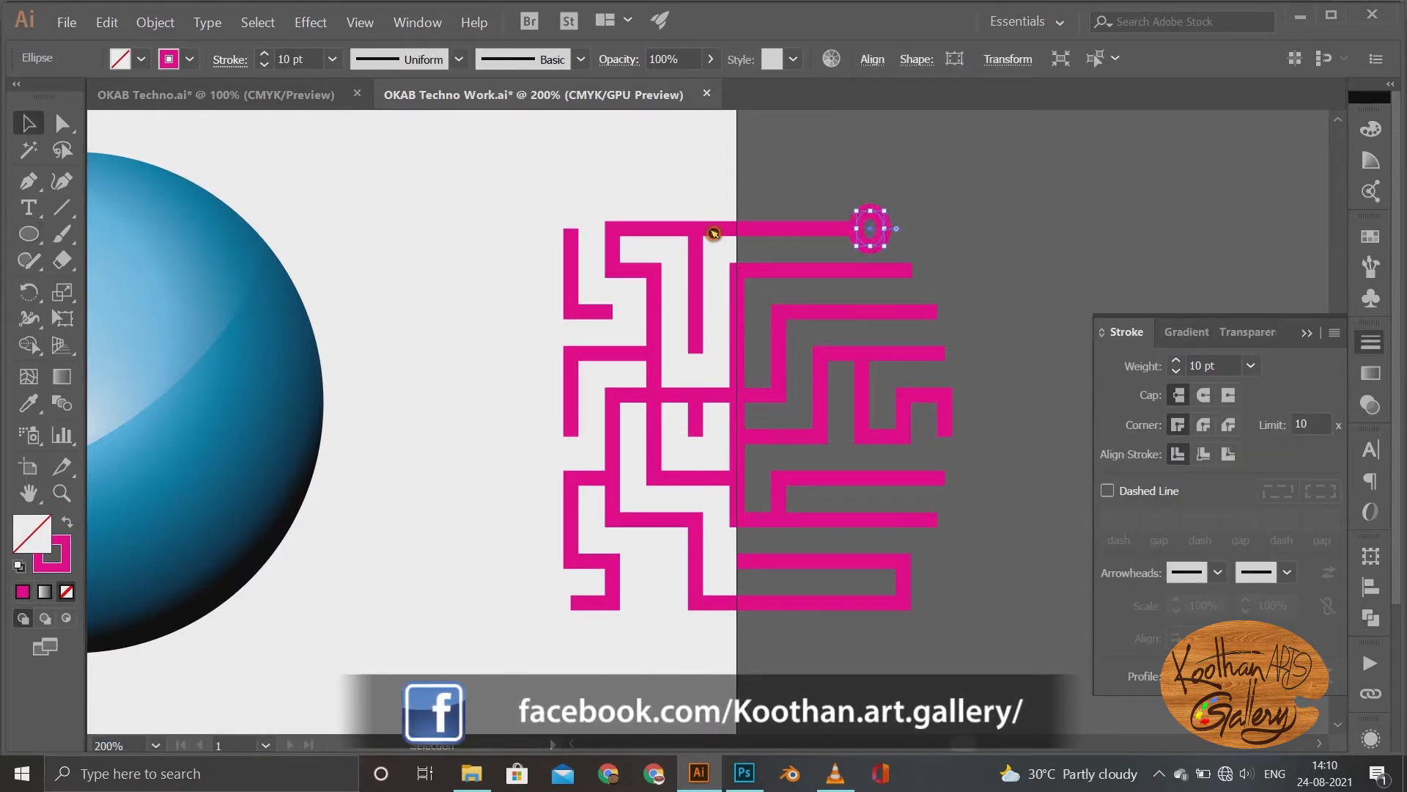
key("ctrl+plus")
left_click_drag(614, 303, 757, 515)
scroll(1052, 524, "down", 4)
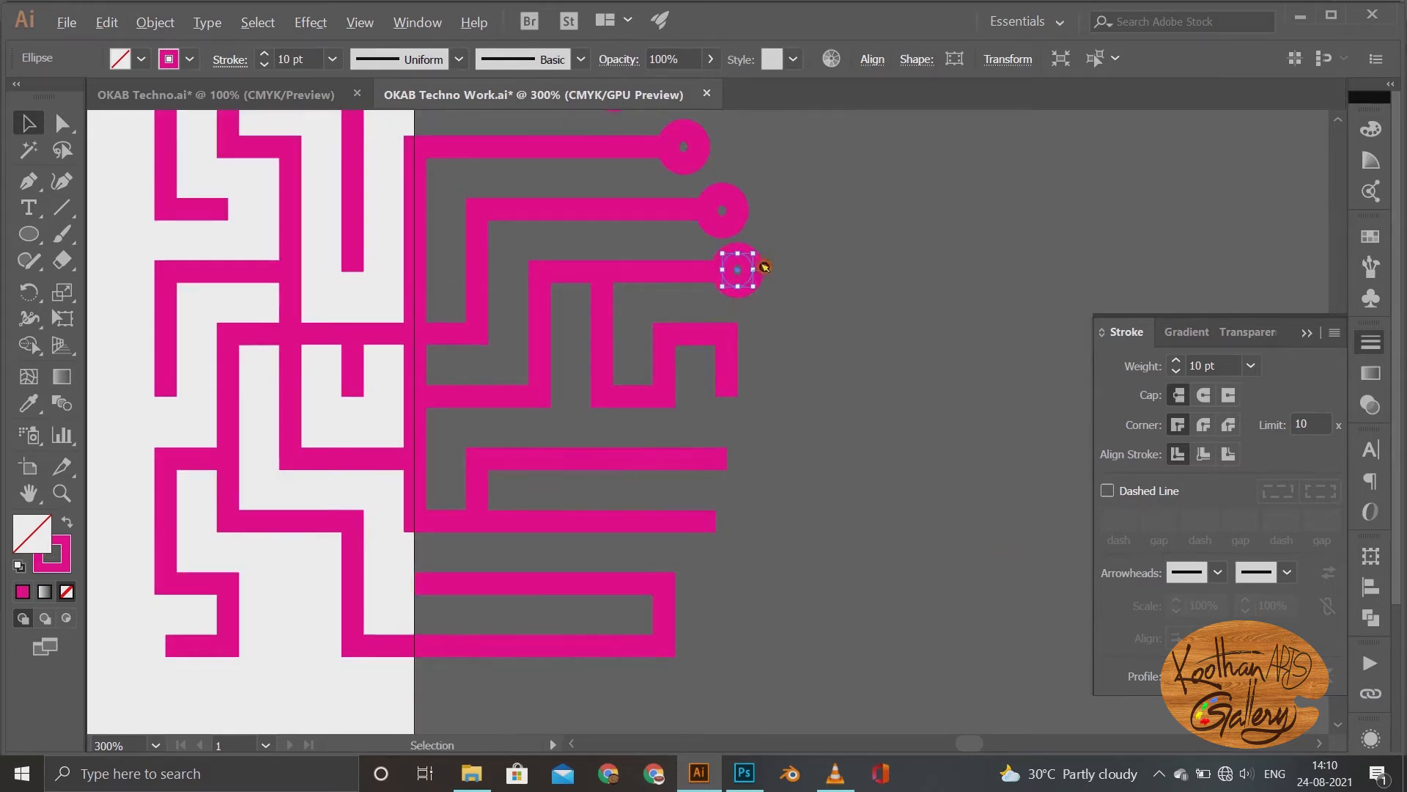
left_click_drag(764, 267, 746, 401)
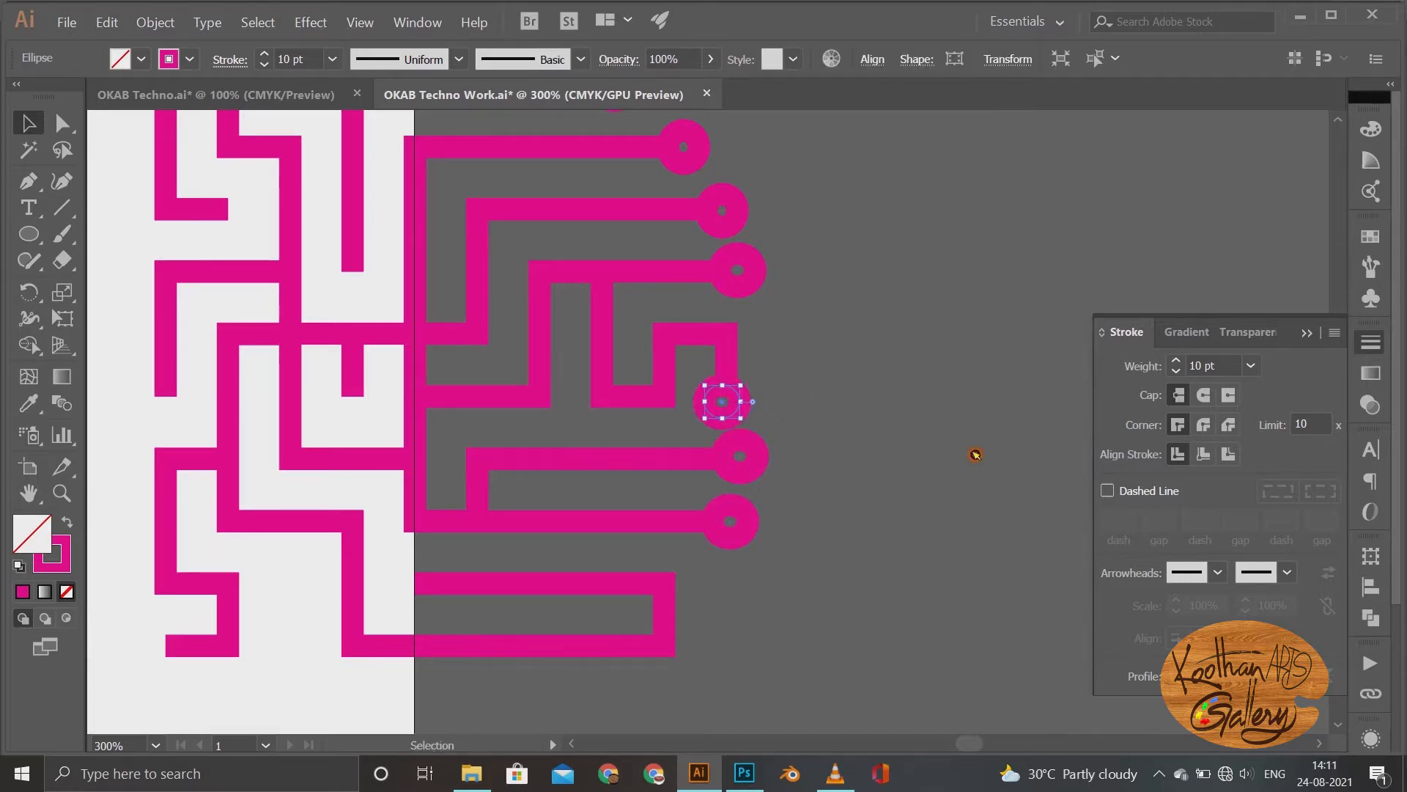
Step: Shorten the downward end of the hooked line at the maze's right and shift it with its ring rightward
left_click(957, 438)
left_click(727, 361)
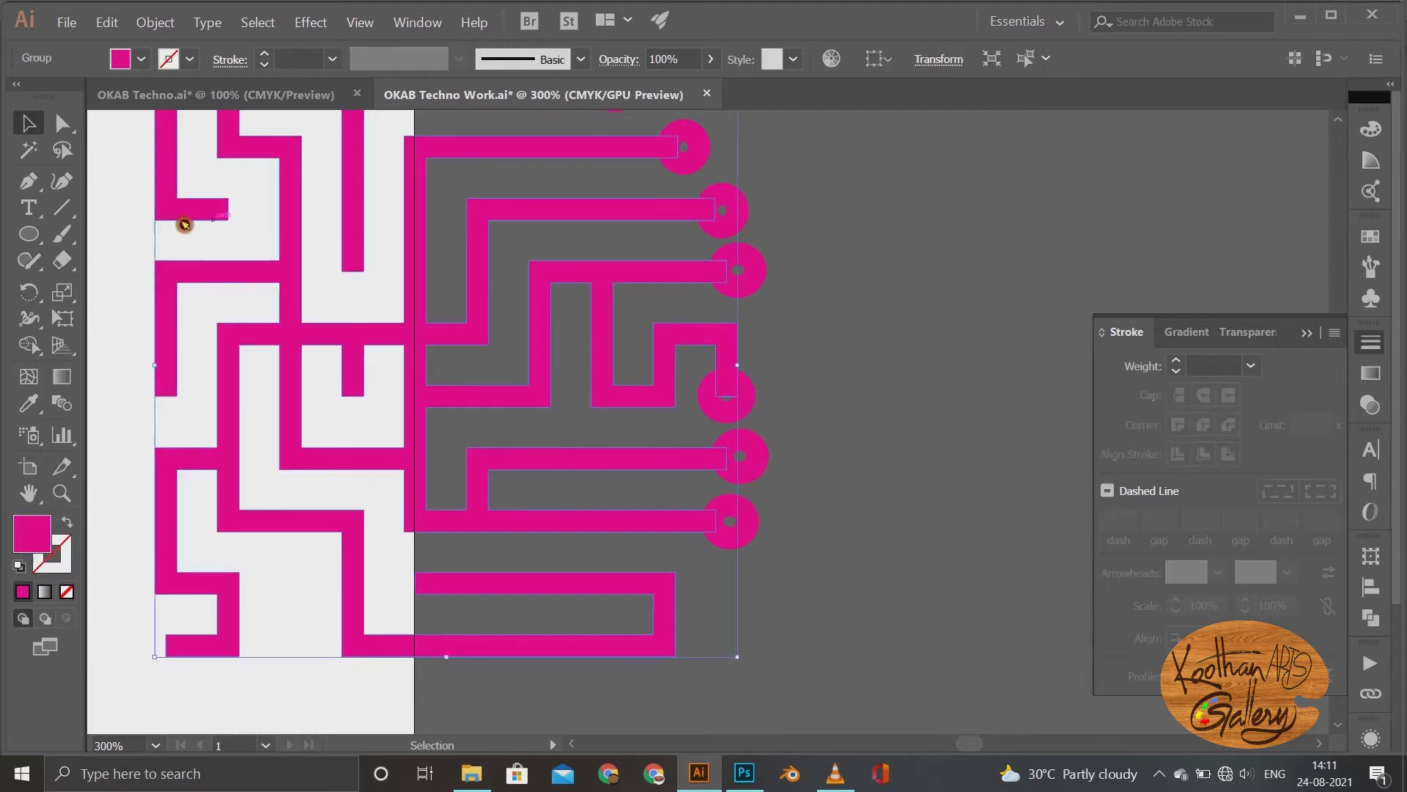
left_click(62, 123)
left_click(724, 407)
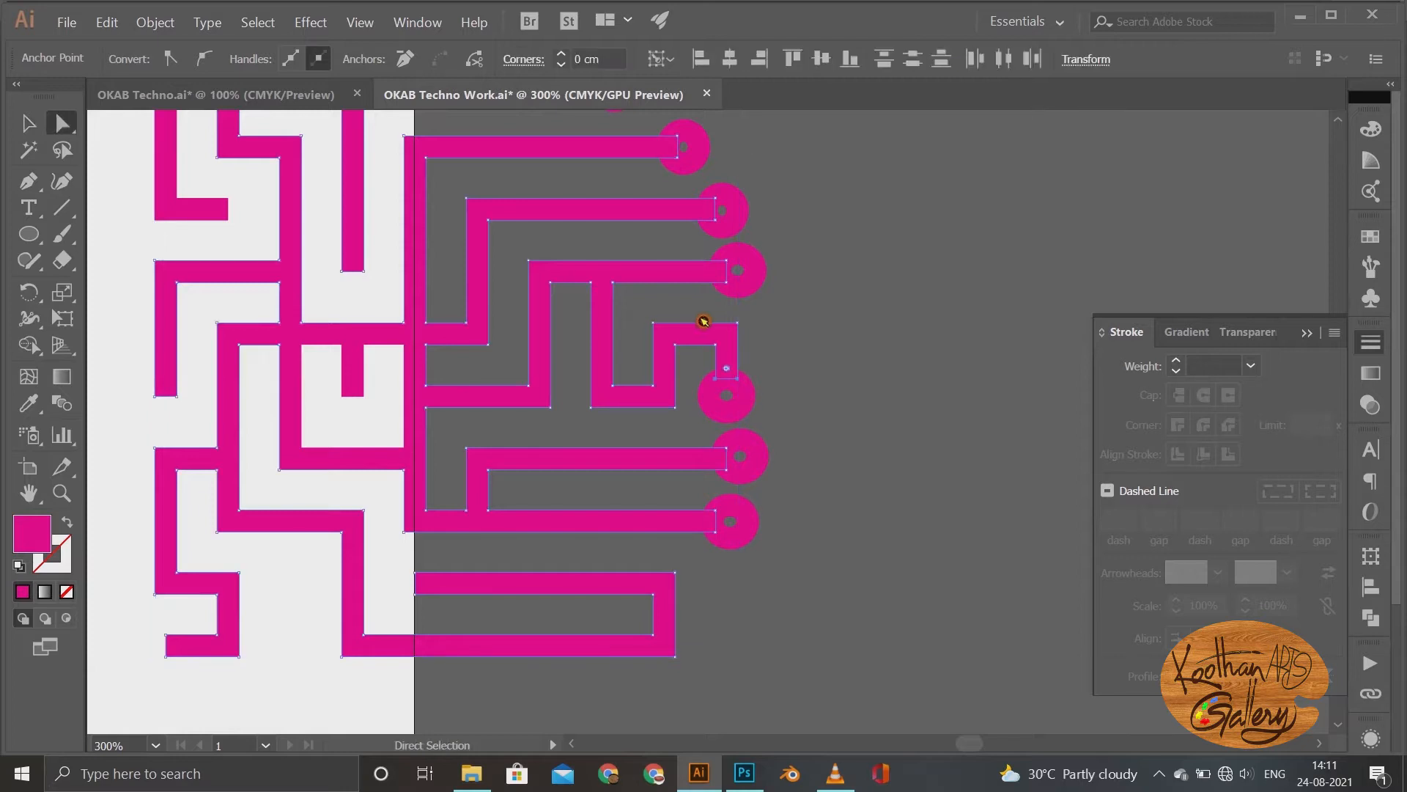
key("Right")
key("Right")
key("Right")
key("Right")
key("Right")
key("Right")
key("Right")
key("Right")
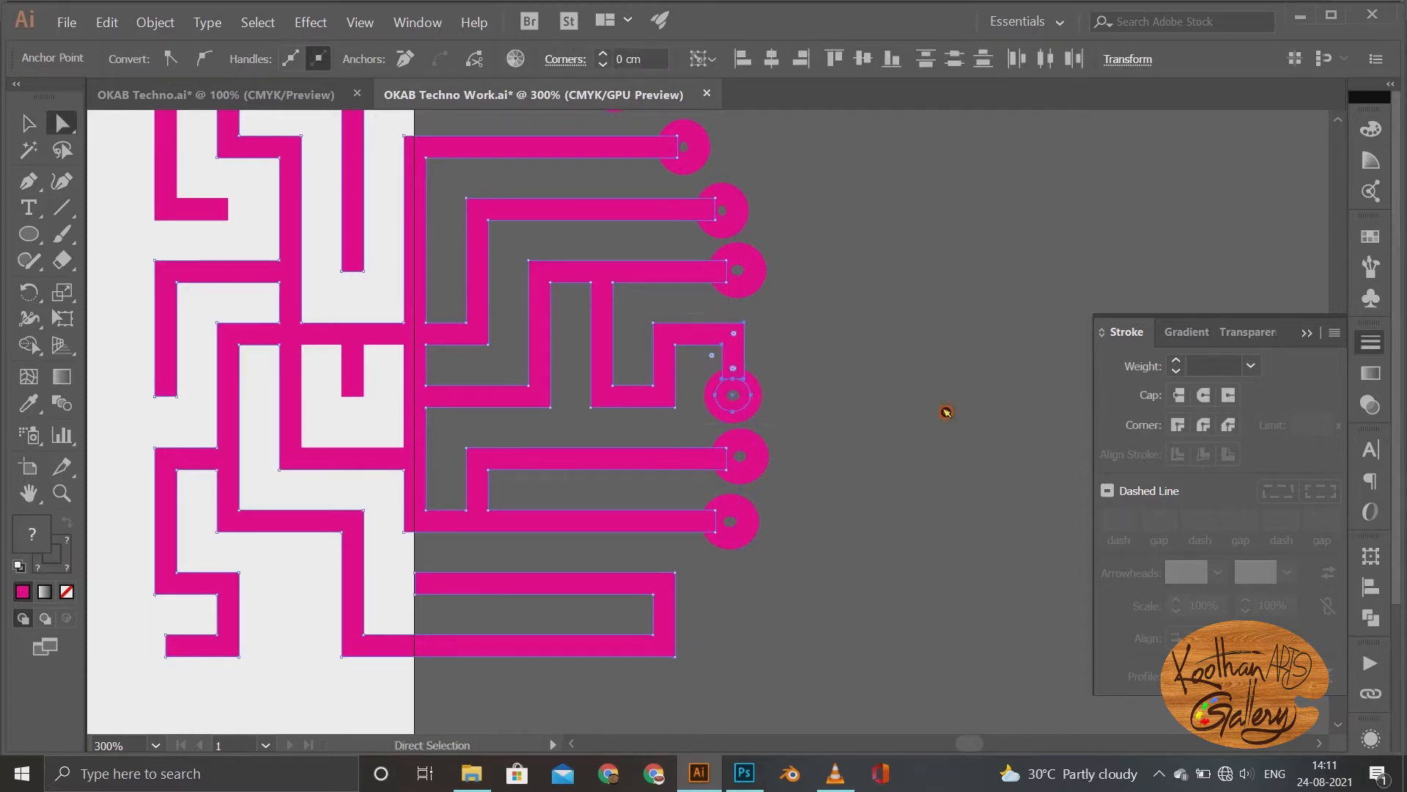
left_click(917, 403)
Step: Nudge the top line's ring slightly right and copy it to the lower end of the long vertical line hanging from the top channel
scroll(918, 403, "up", 3)
key("v")
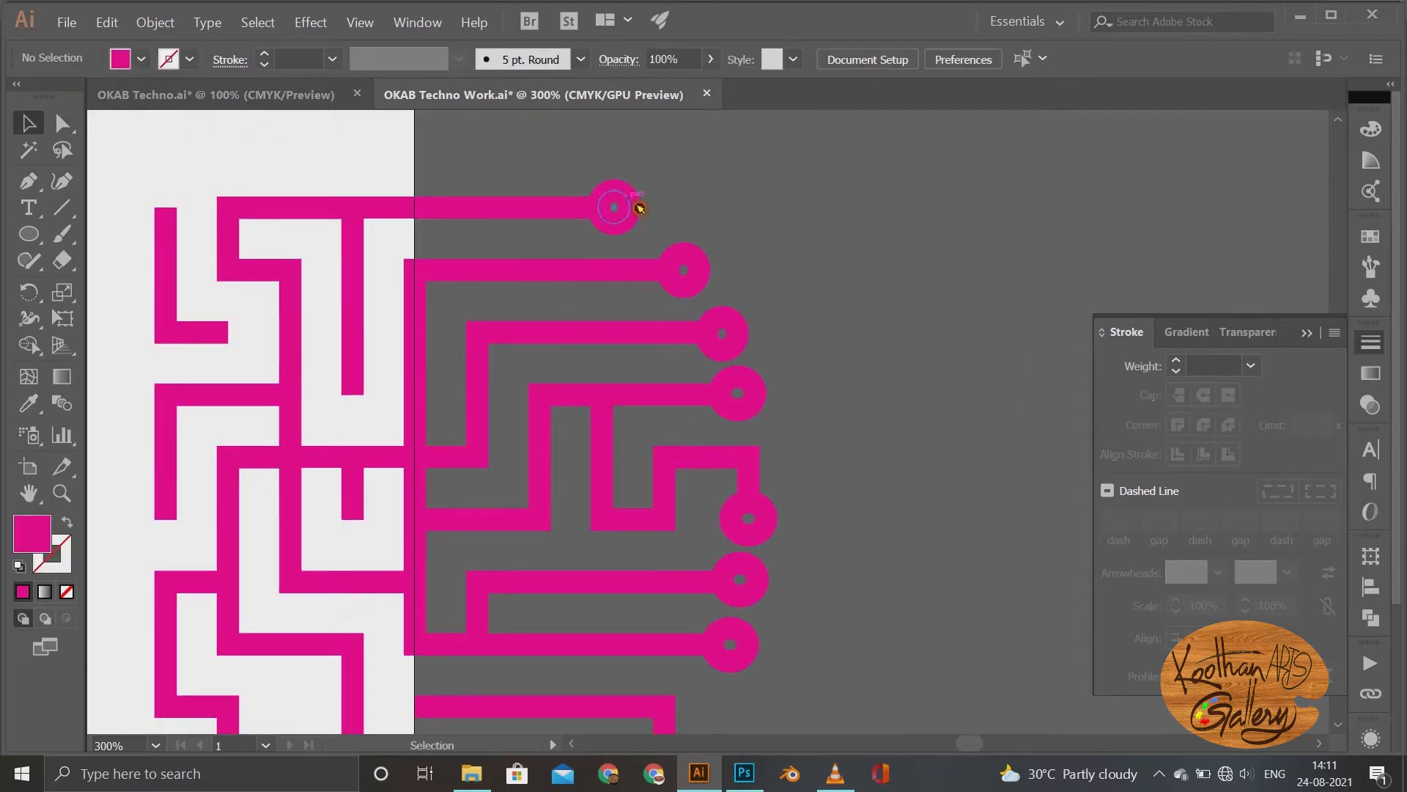
left_click(640, 207)
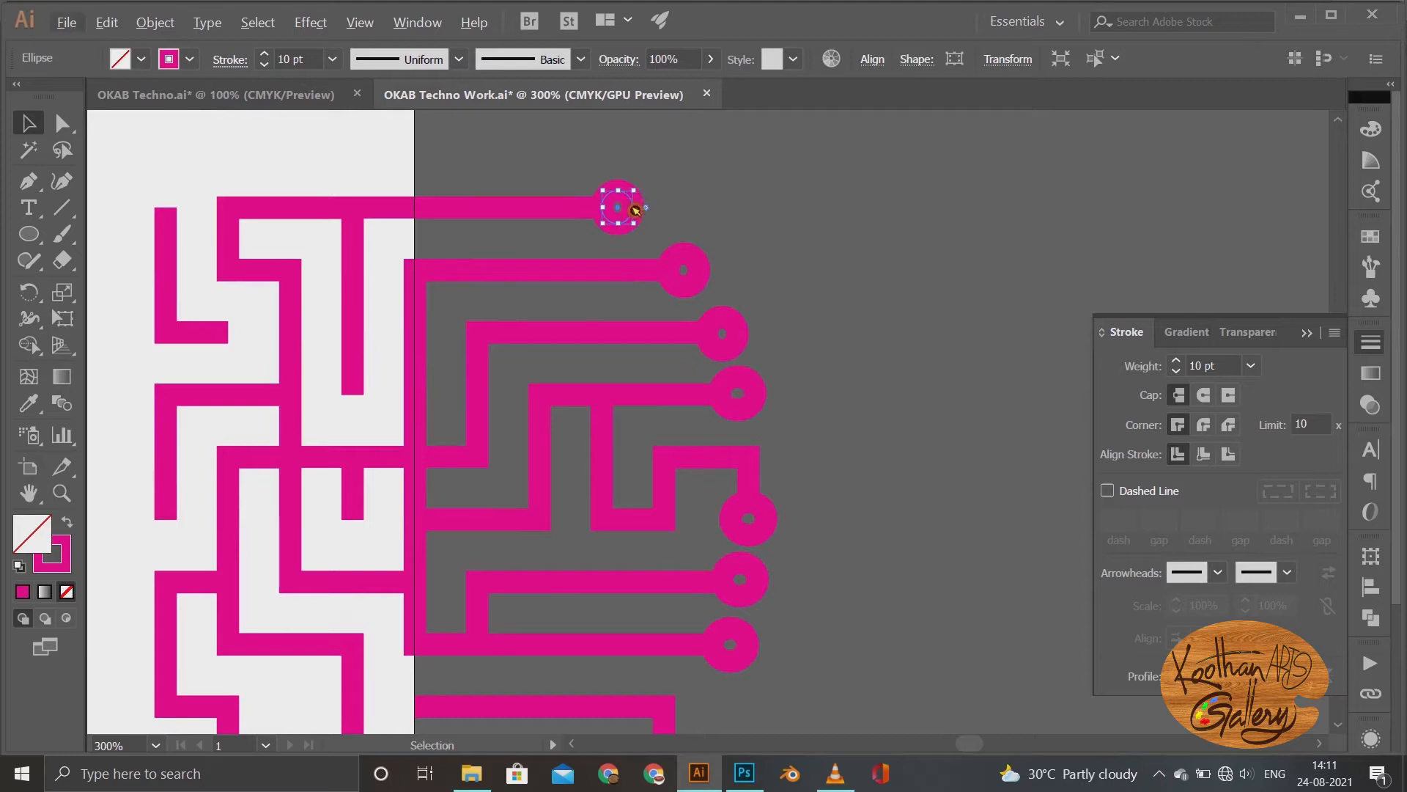
key("ctrl+a")
left_click(378, 395)
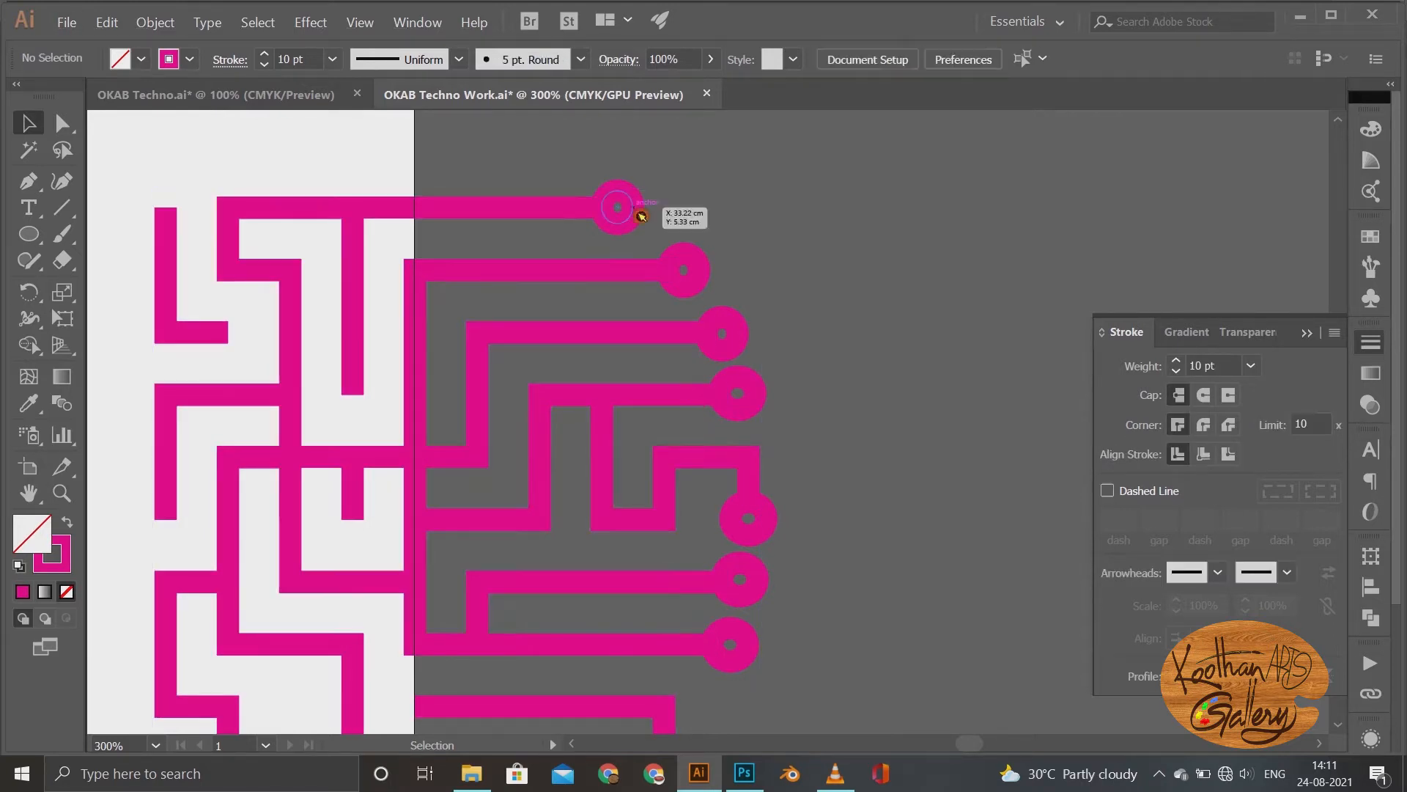
left_click(637, 207)
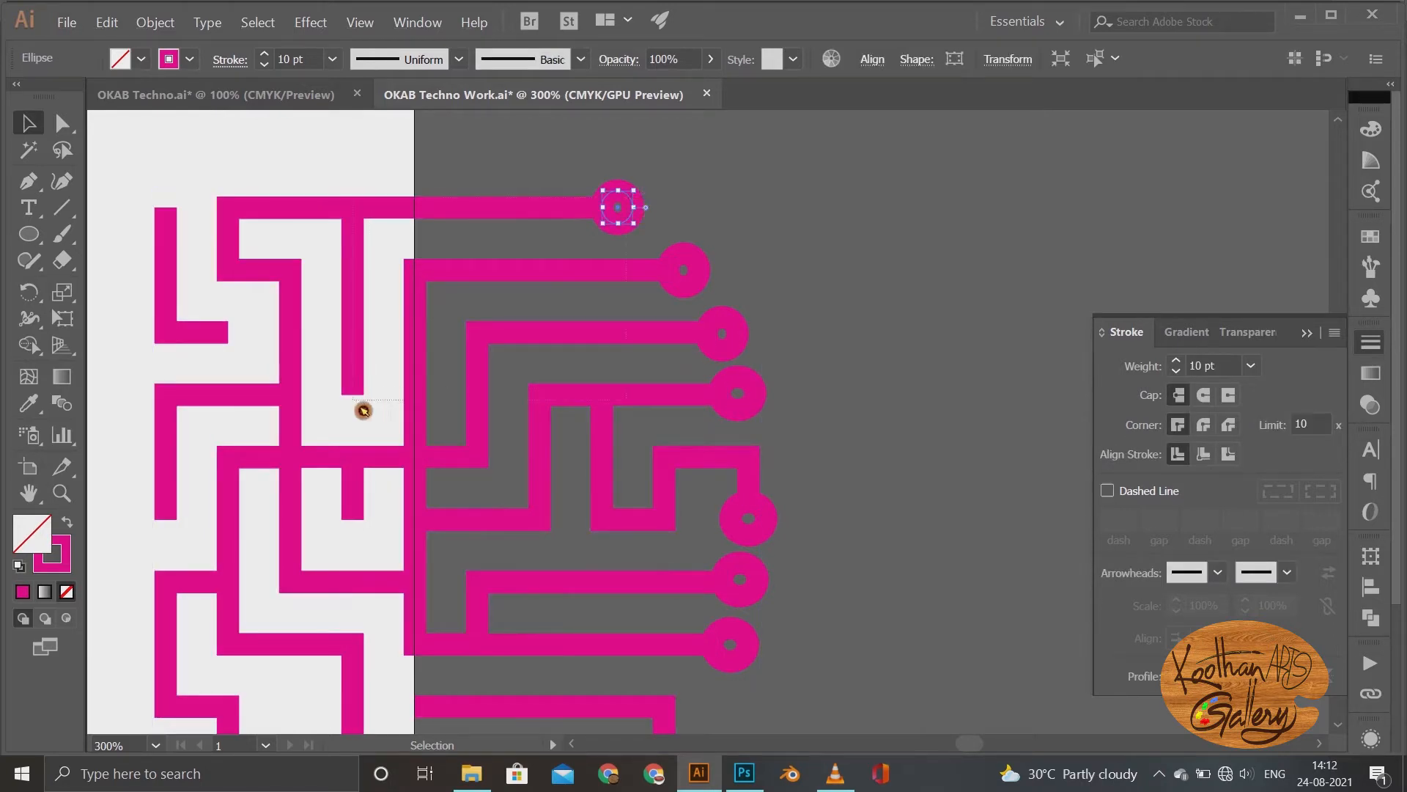
left_click(647, 222)
left_click_drag(443, 362, 373, 402)
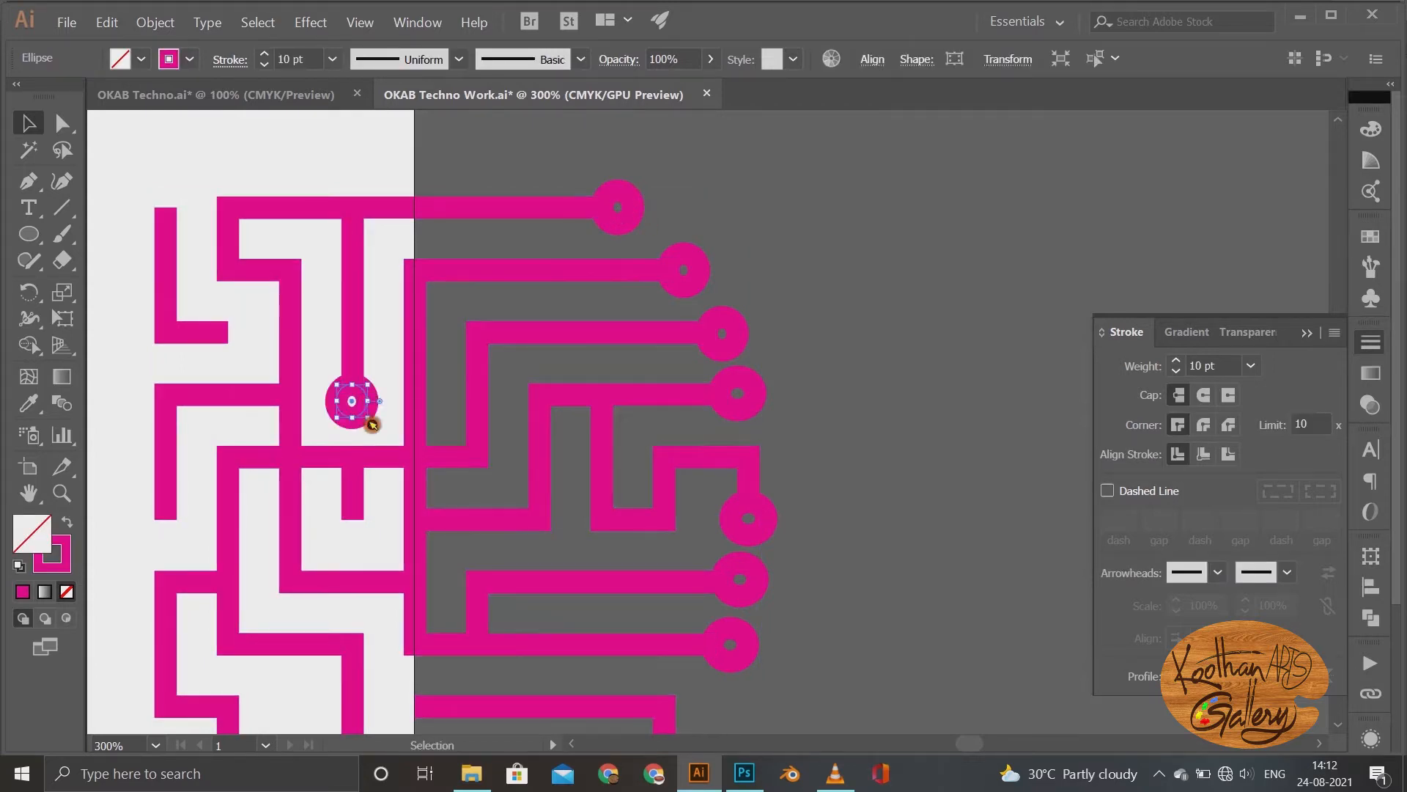
Step: Draw a narrow vertical magenta bar in the gap between the maze's lower-left hook and the stepped path
scroll(832, 220, "down", 3)
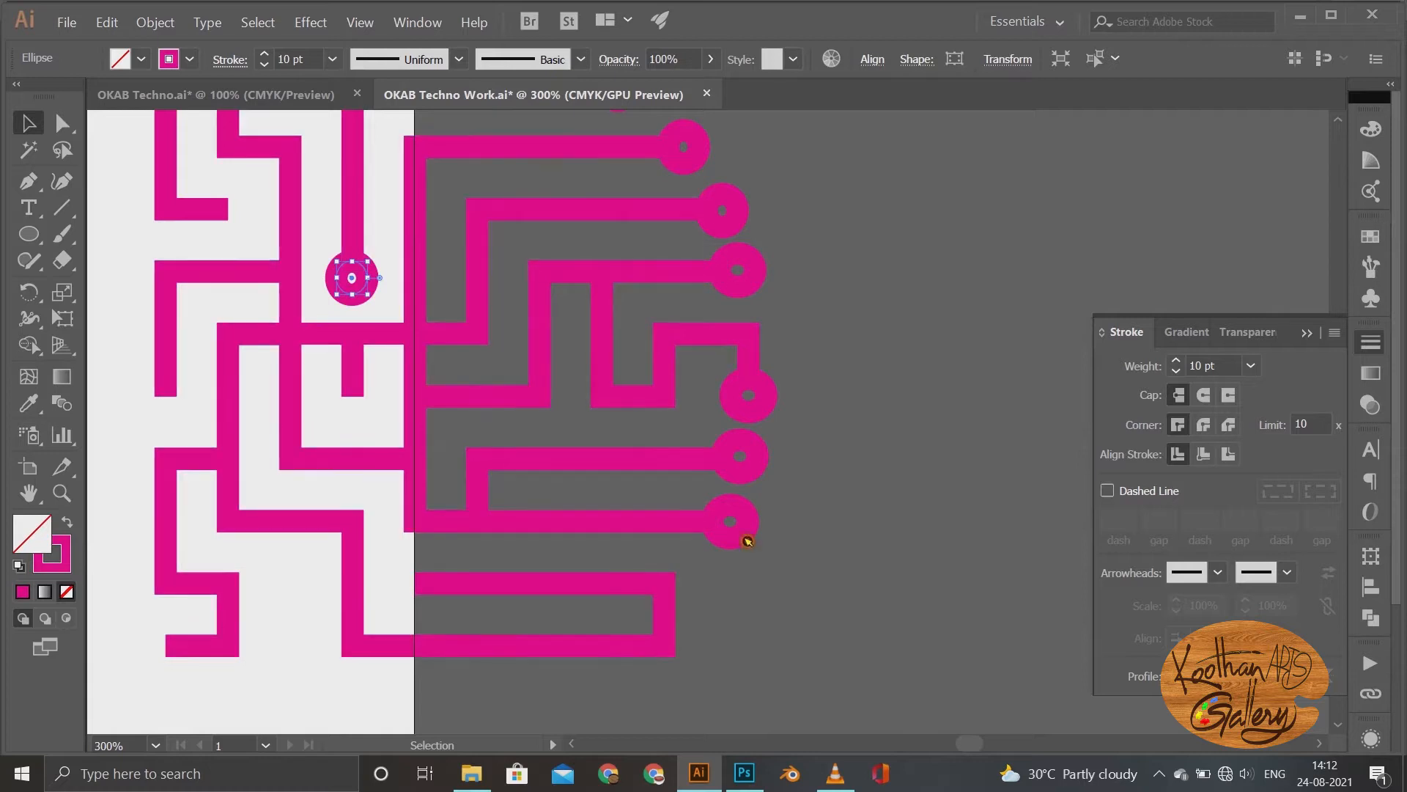
left_click(764, 374)
left_click_drag(25, 227, 110, 233)
left_click_drag(278, 576, 304, 664)
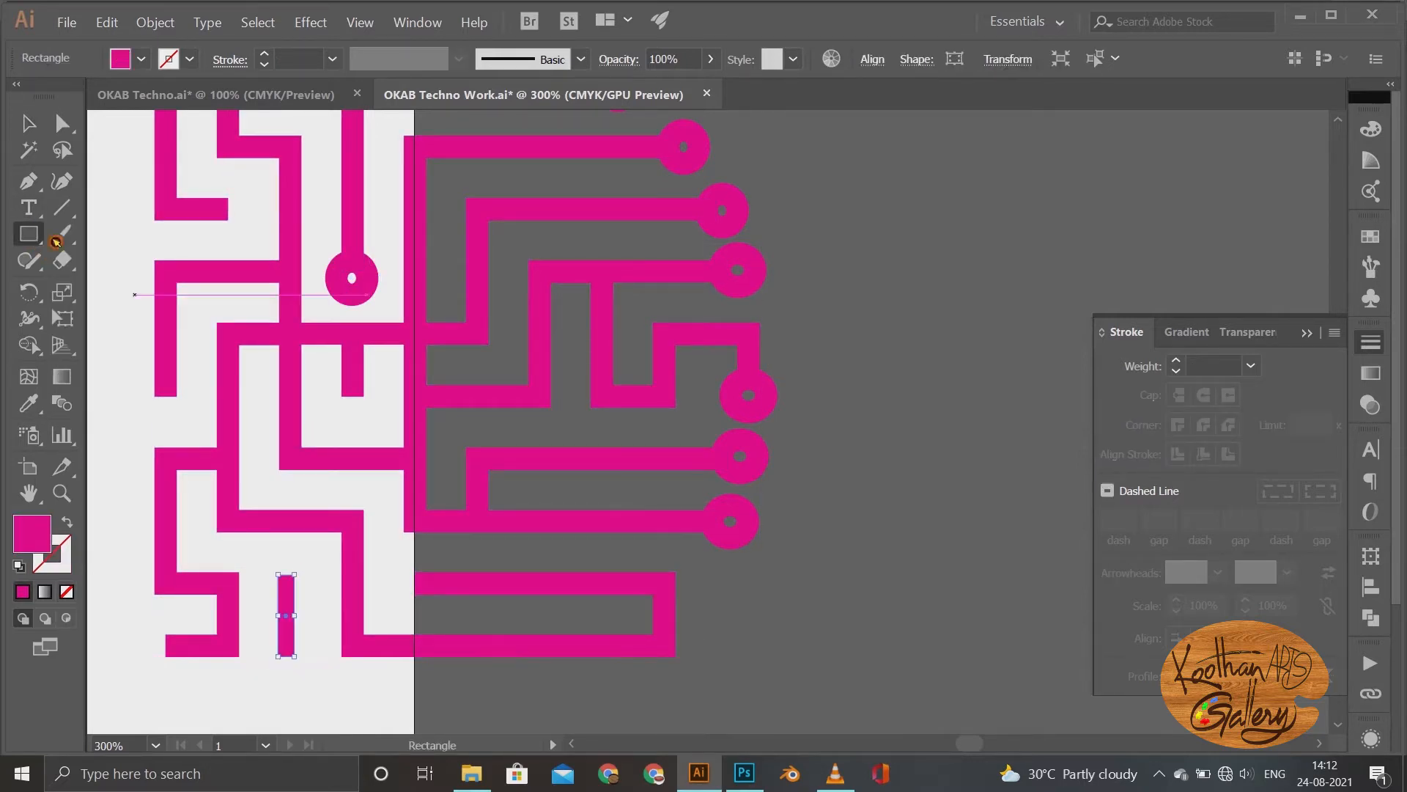
key("v")
left_click(835, 534)
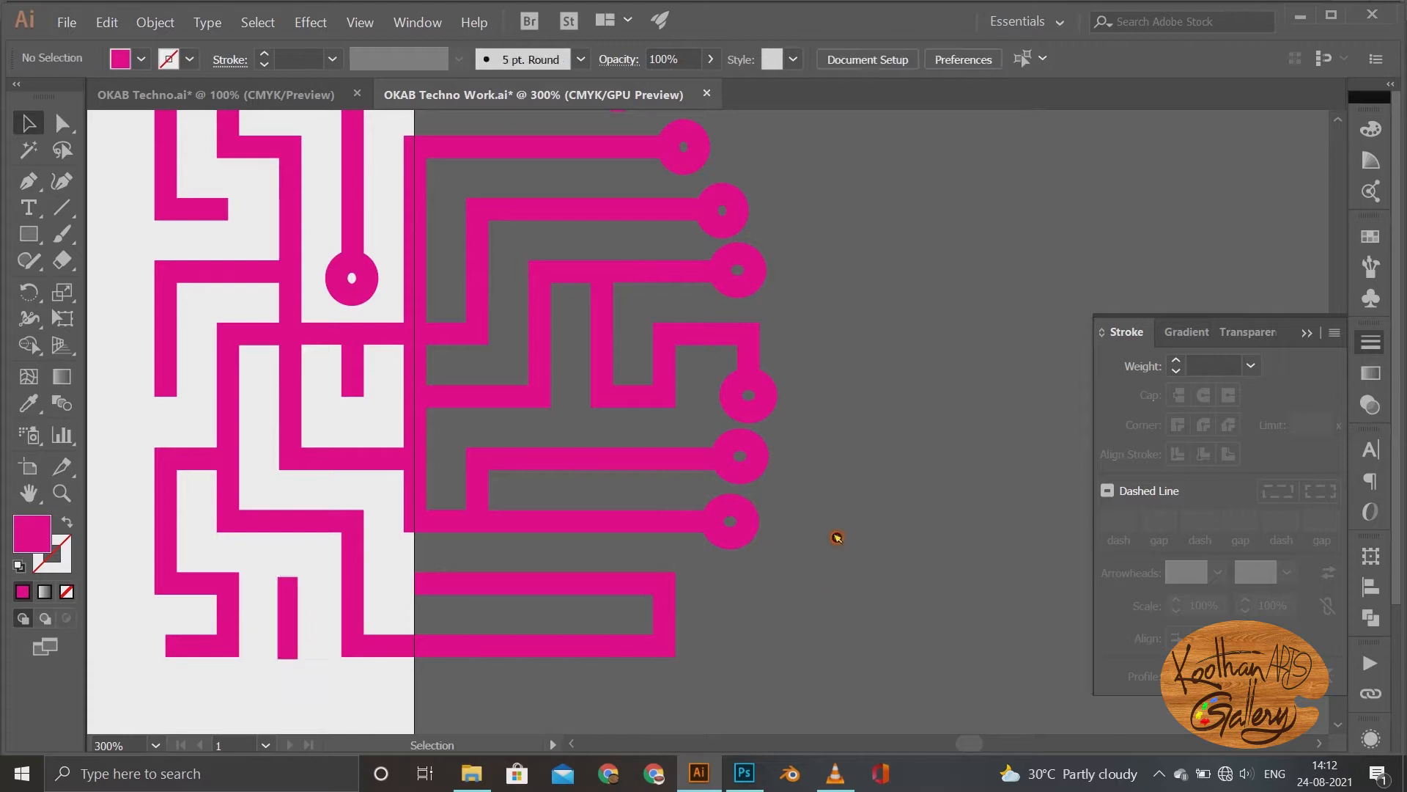
Step: Copy a ring onto the lower end of the short vertical stub near the maze's centre
key("ctrl+minus")
left_click(962, 364)
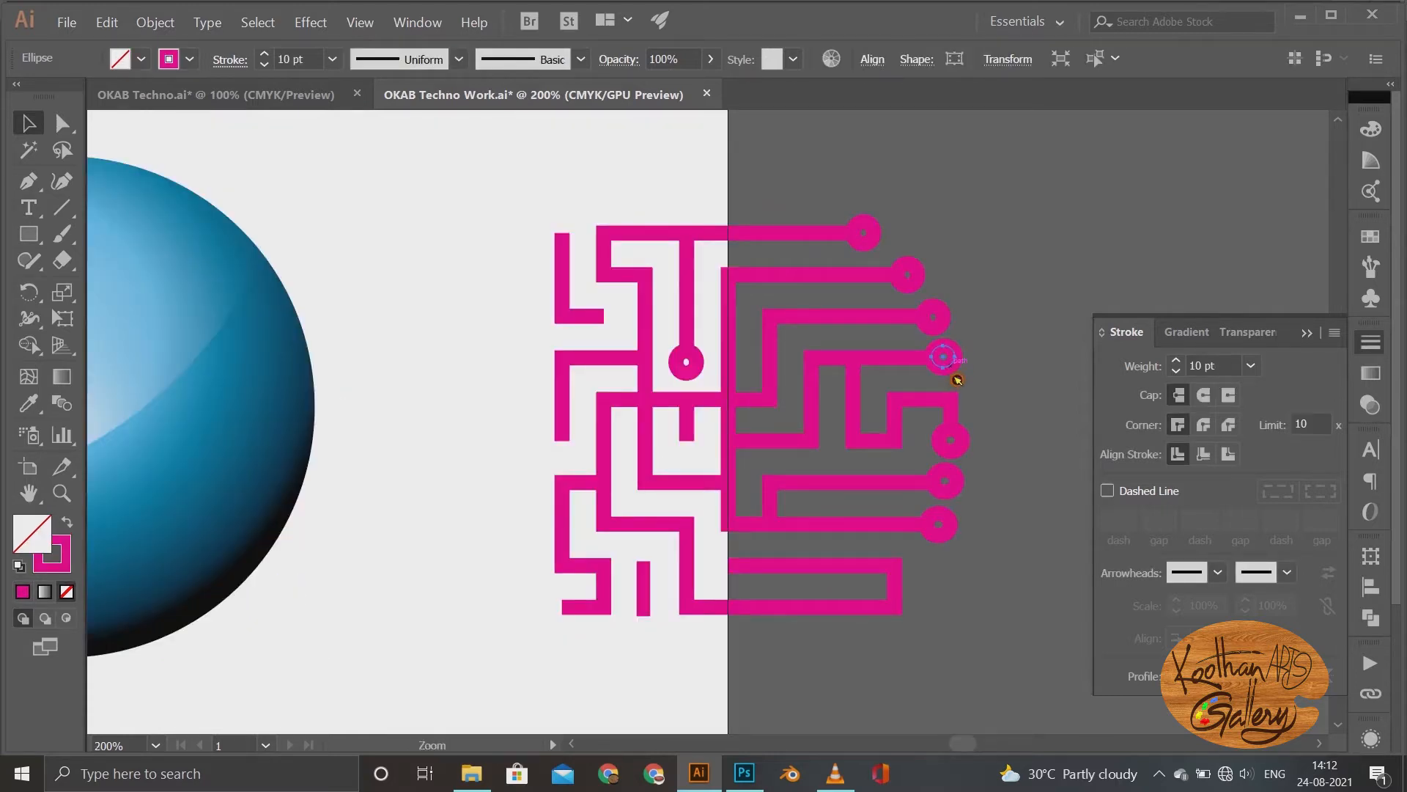
key("ctrl+plus")
left_click_drag(845, 272, 459, 415)
left_click(939, 462)
key("ctrl+minus")
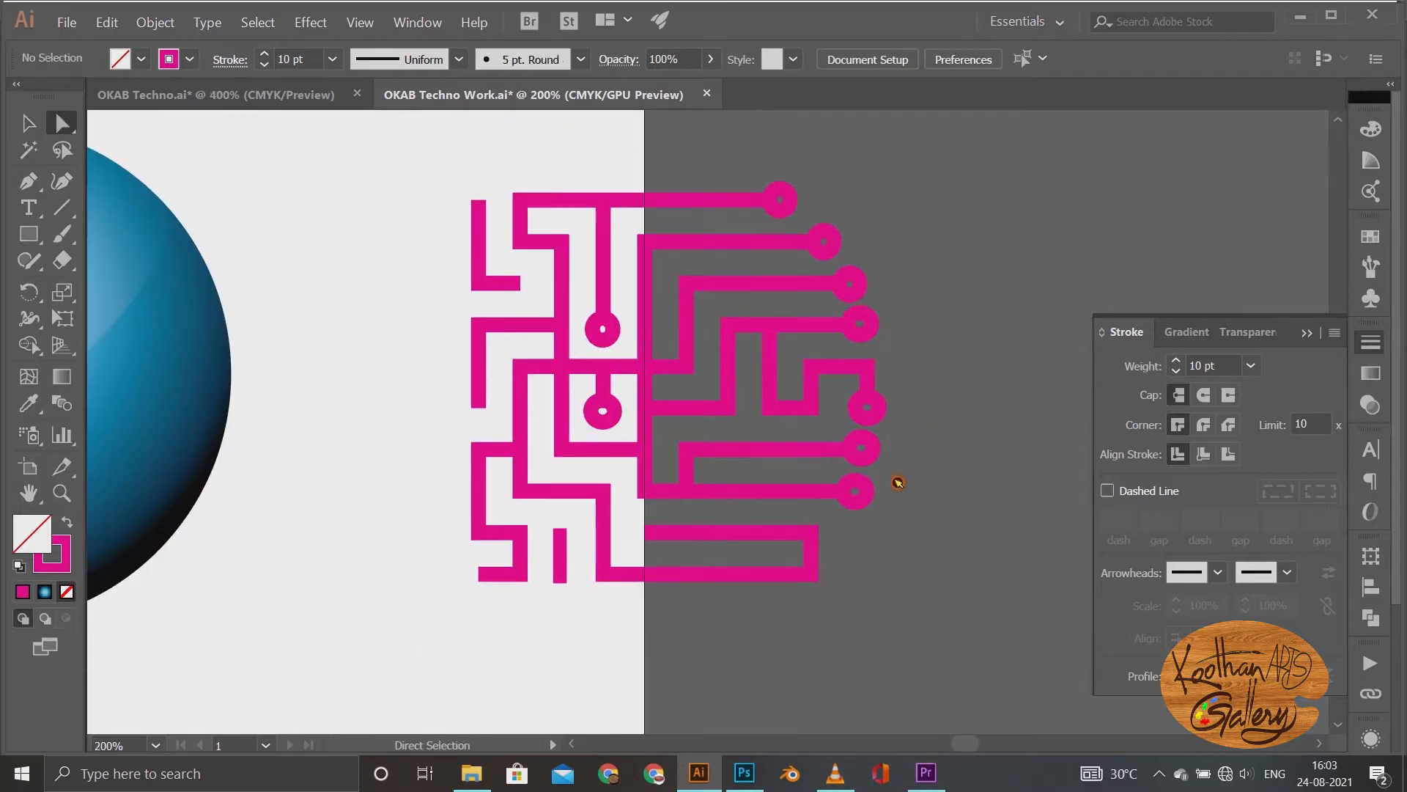
Step: Shorten the second-lowest ringed line by moving its end and ring leftward
key("ctrl+a")
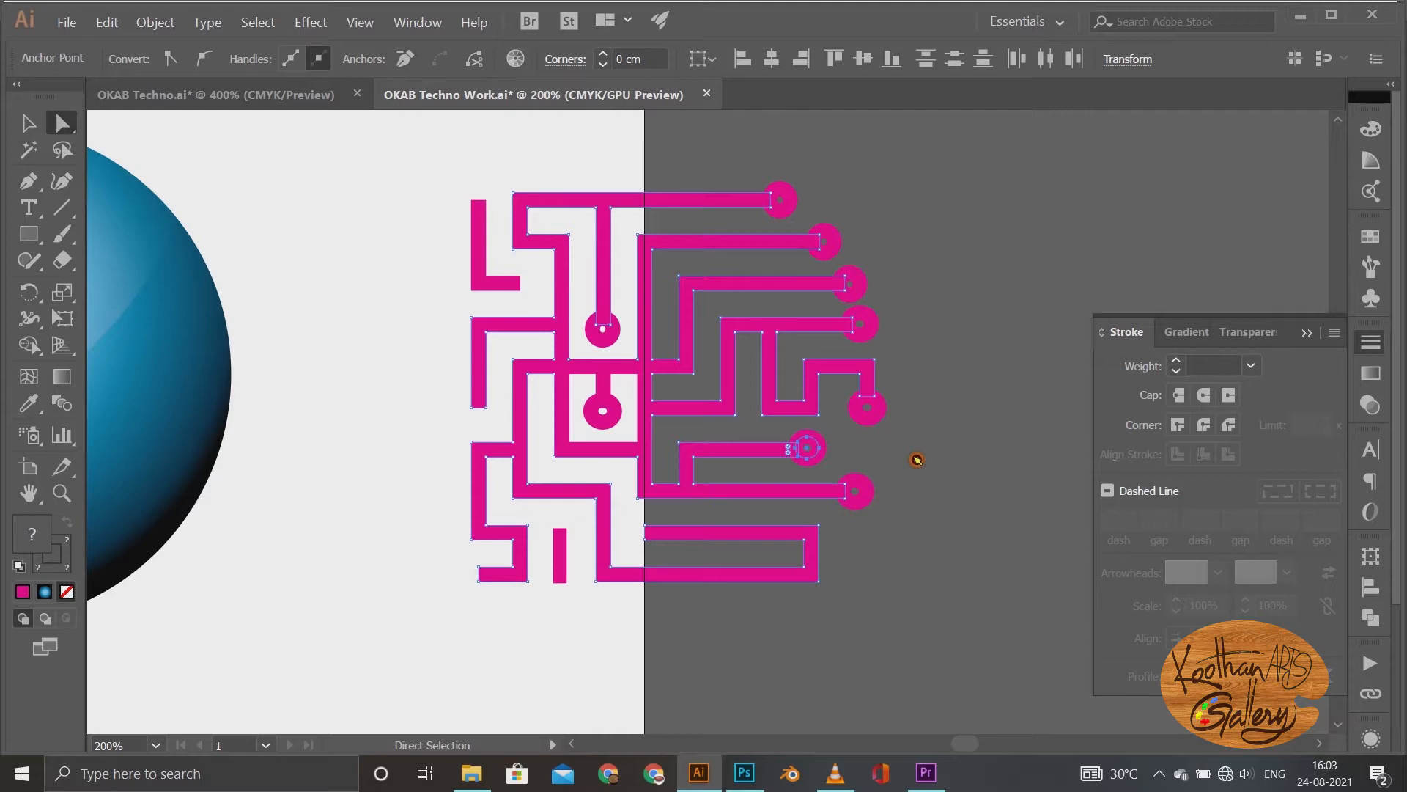
left_click(917, 459)
key("v")
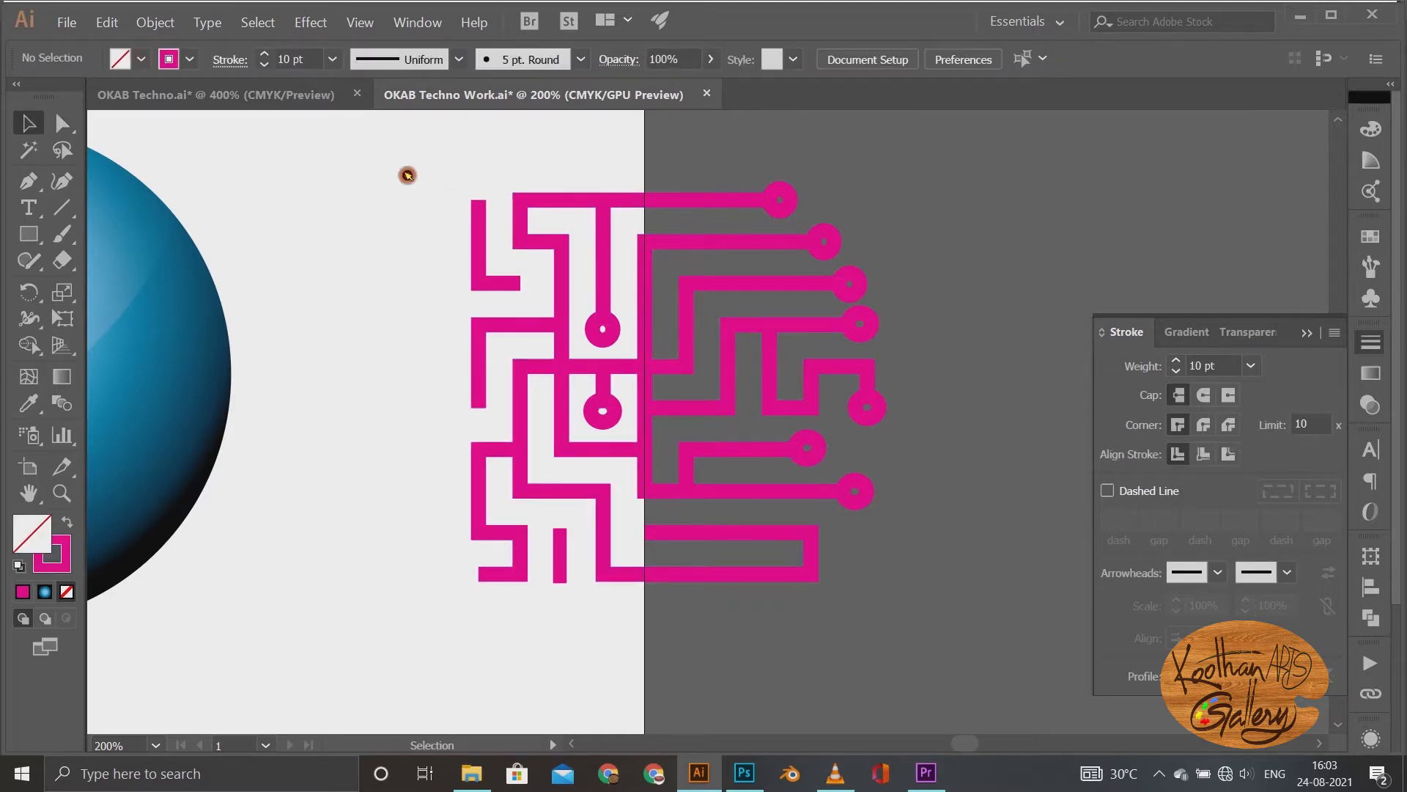
Step: Expand the fill and stroke of the whole circuit pattern
left_click_drag(394, 165, 1004, 688)
left_click(155, 23)
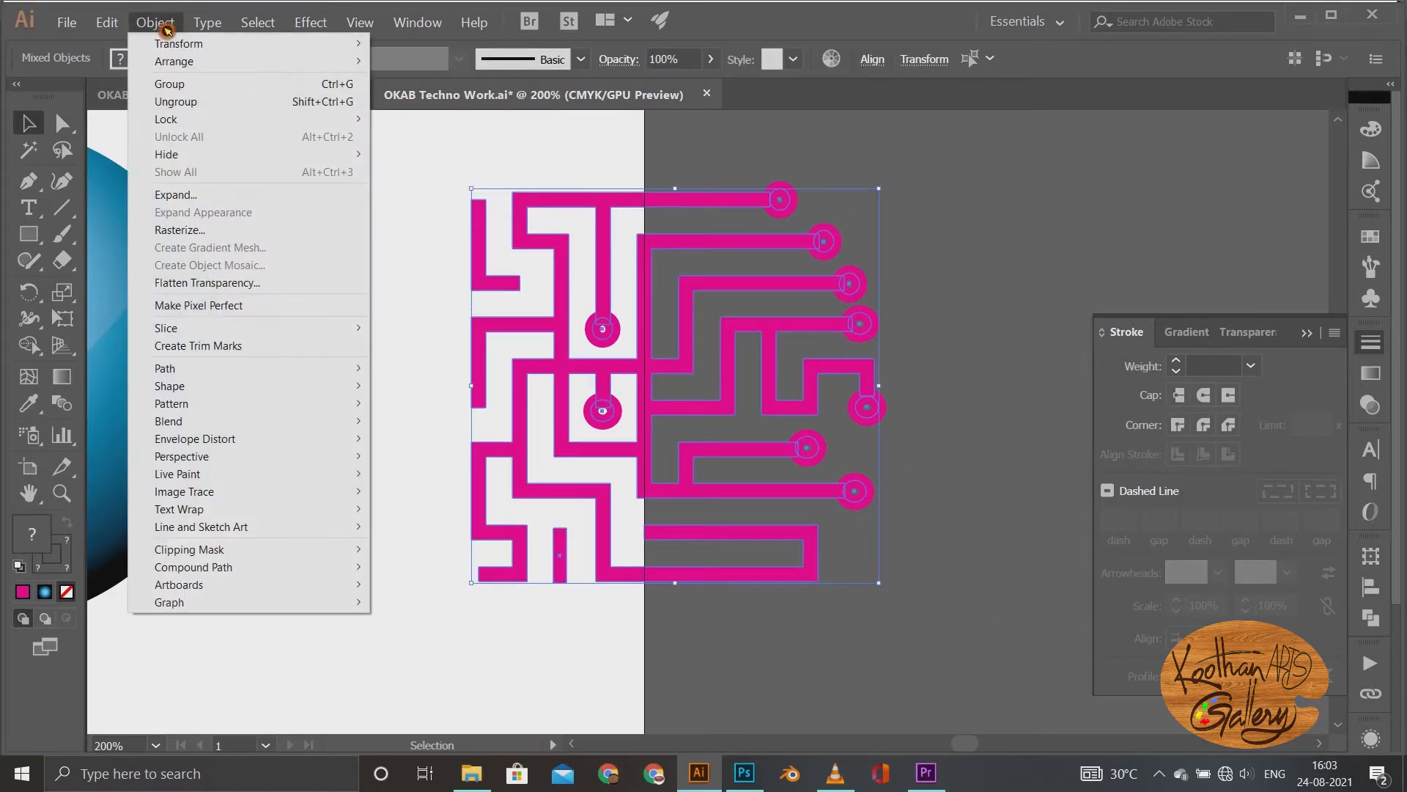
left_click(223, 192)
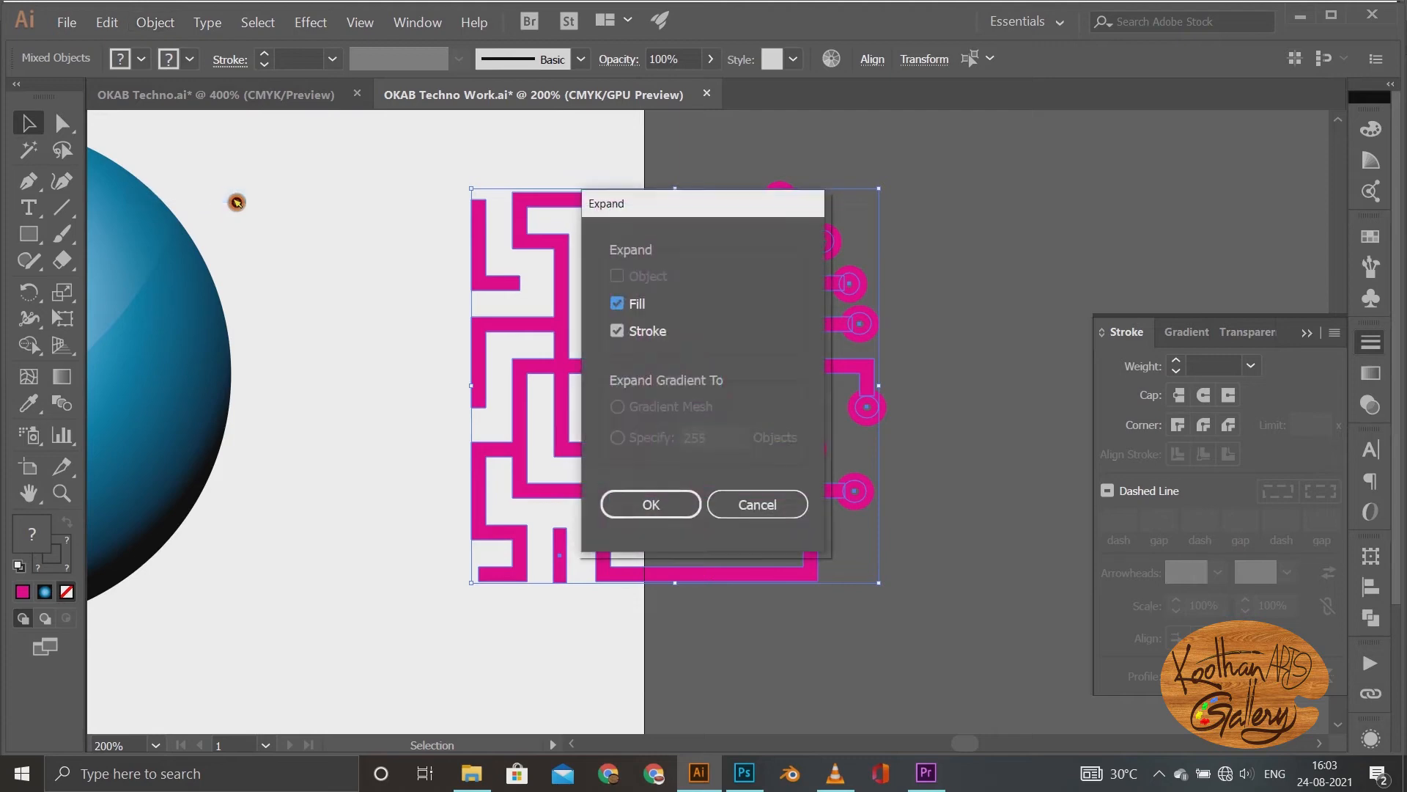
left_click(681, 515)
Step: Duplicate the circuit pattern to the empty area left of the artboard
key("ctrl+minus")
key("ctrl+minus")
key("ctrl+minus")
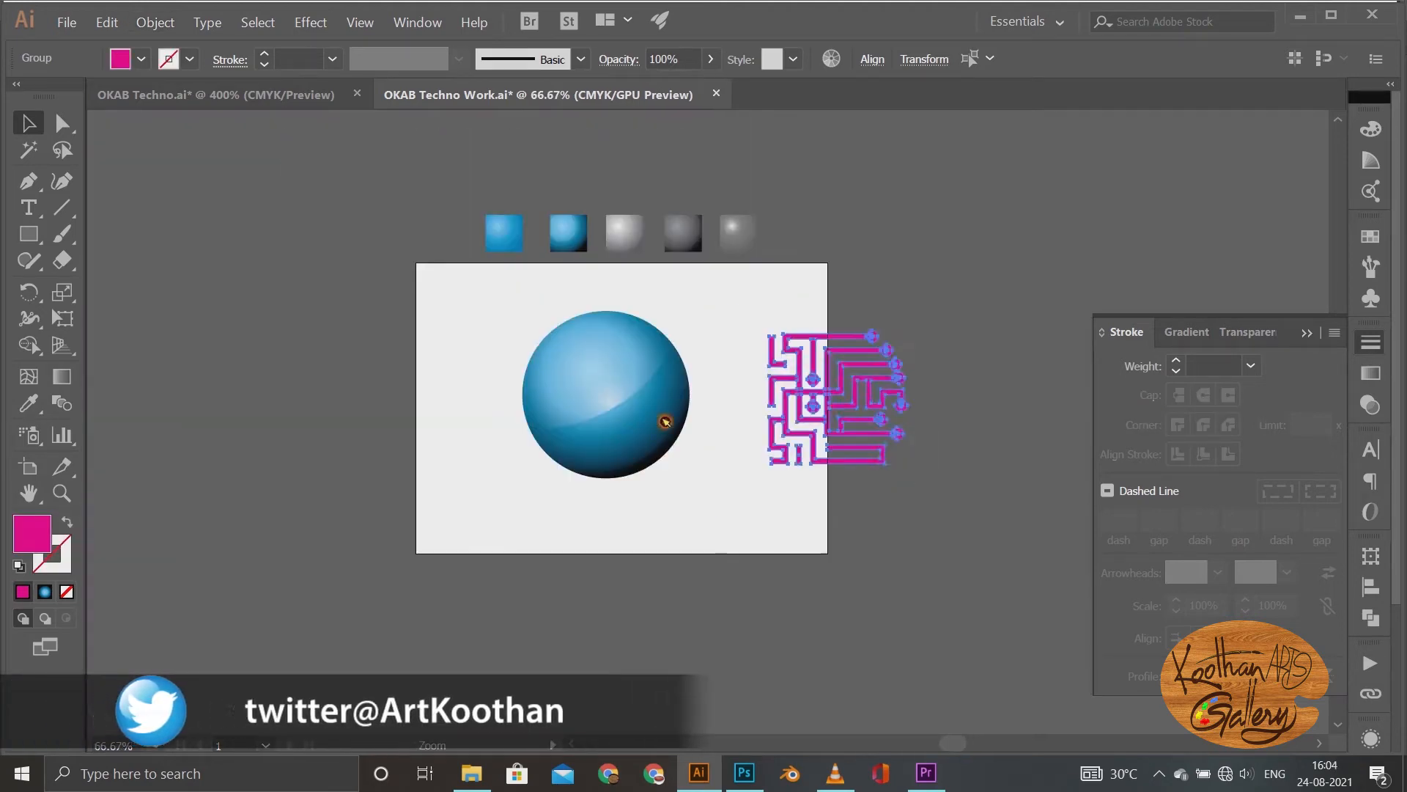
left_click_drag(894, 405, 276, 388)
left_click_drag(930, 516, 932, 517)
Step: Save the original circuit pattern as a movie clip dynamic symbol with the default name and delete its instance from the canvas
left_click(1370, 297)
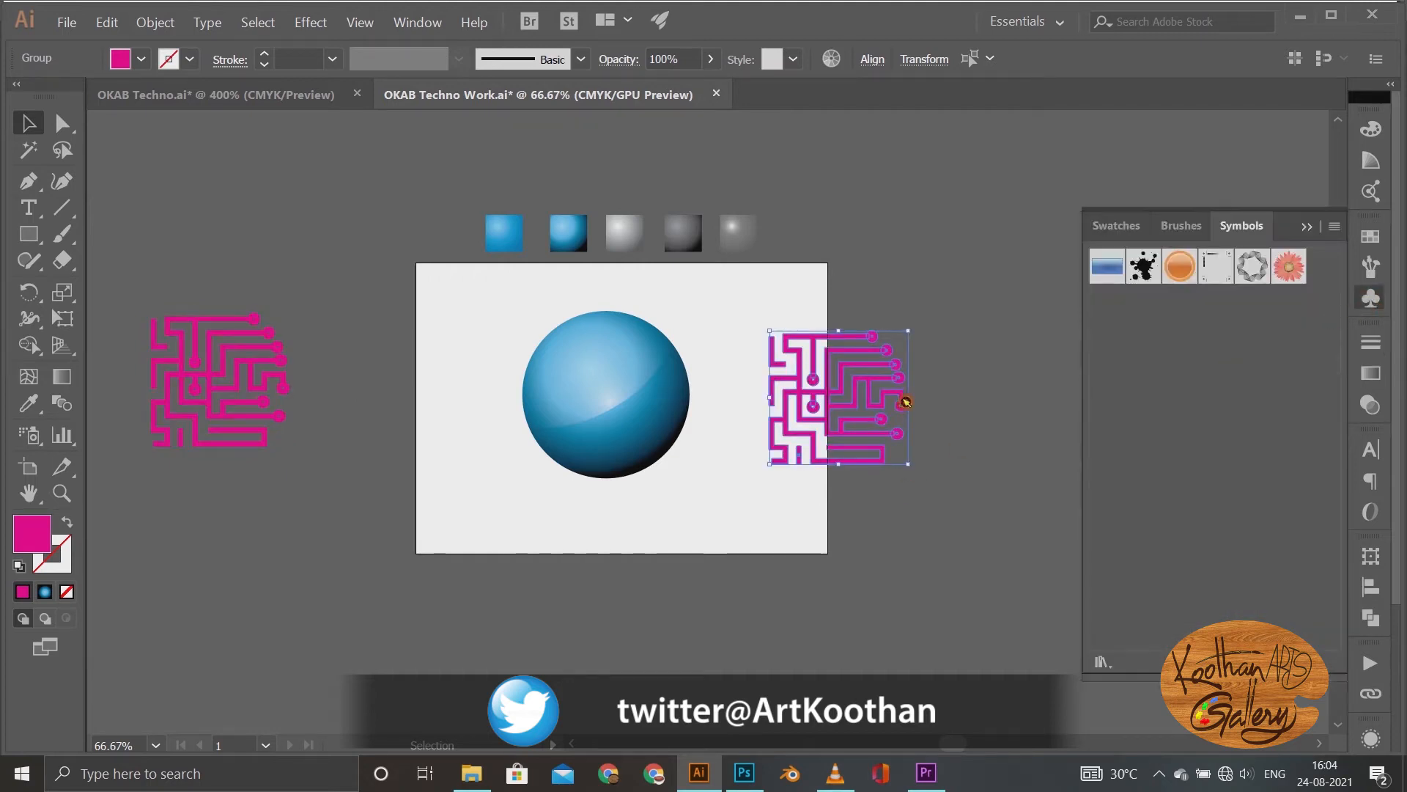
left_click_drag(783, 373, 1181, 383)
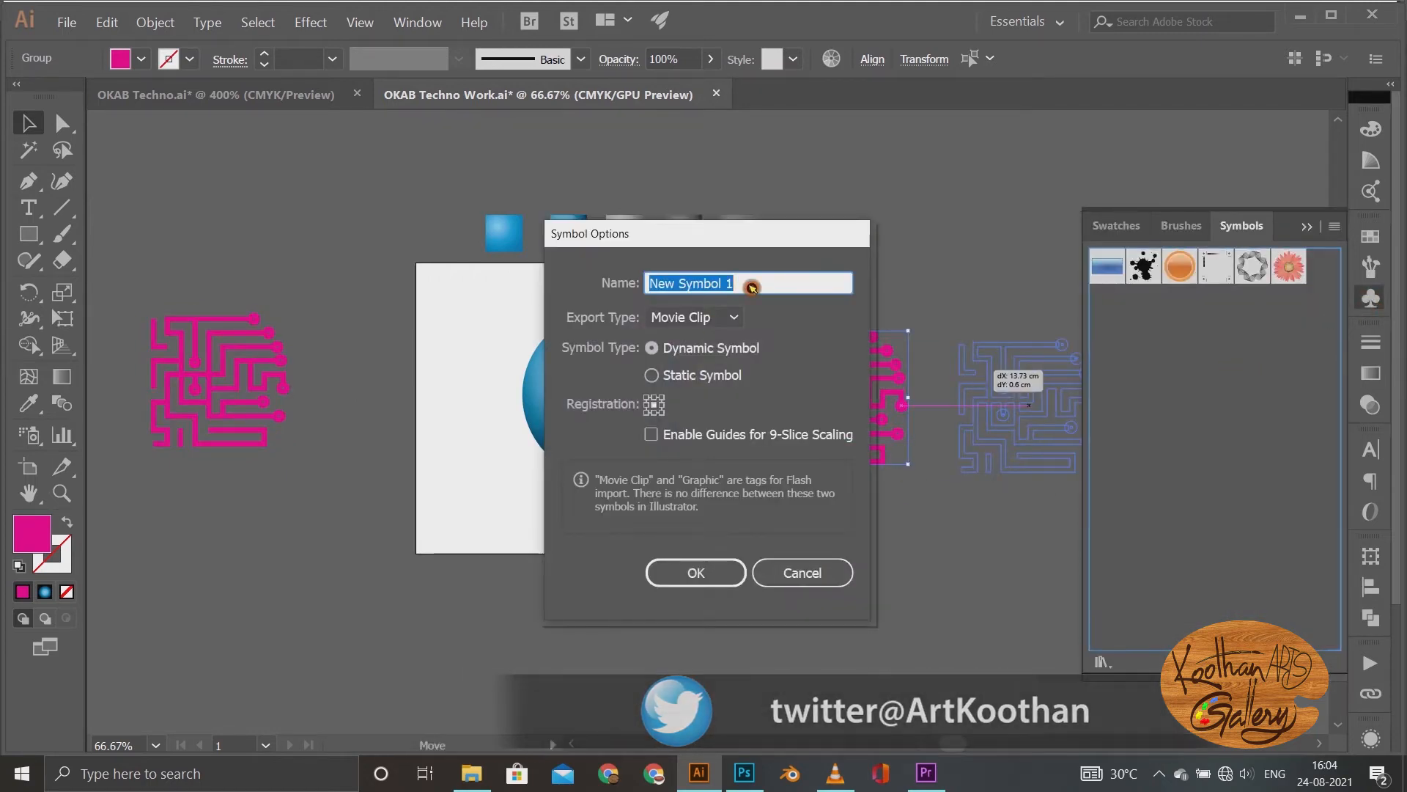
left_click(714, 573)
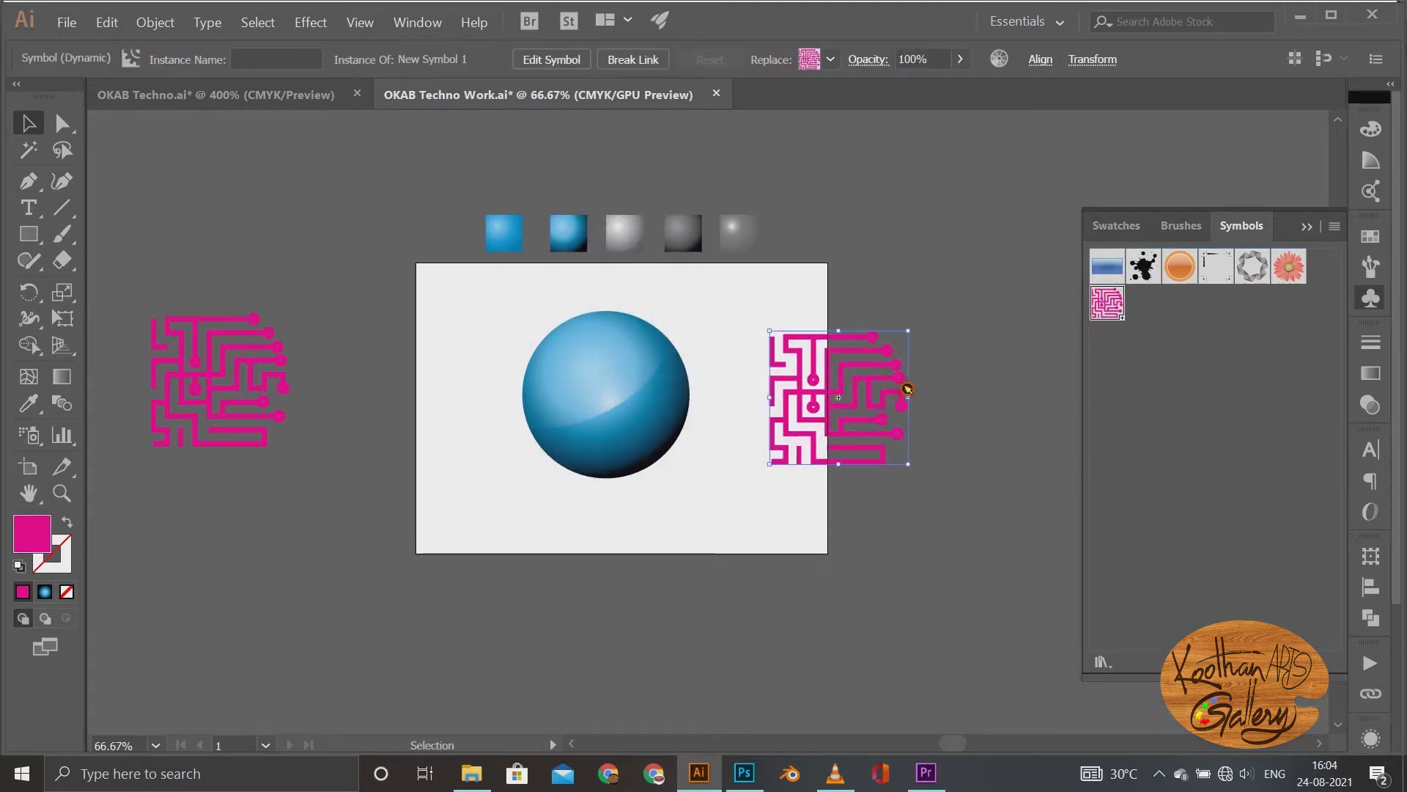
key("Delete")
Step: Duplicate the blue base circle over the artboard's right edge and draw a rectangle covering the copy's left half
left_click_drag(643, 444, 878, 444, "alt")
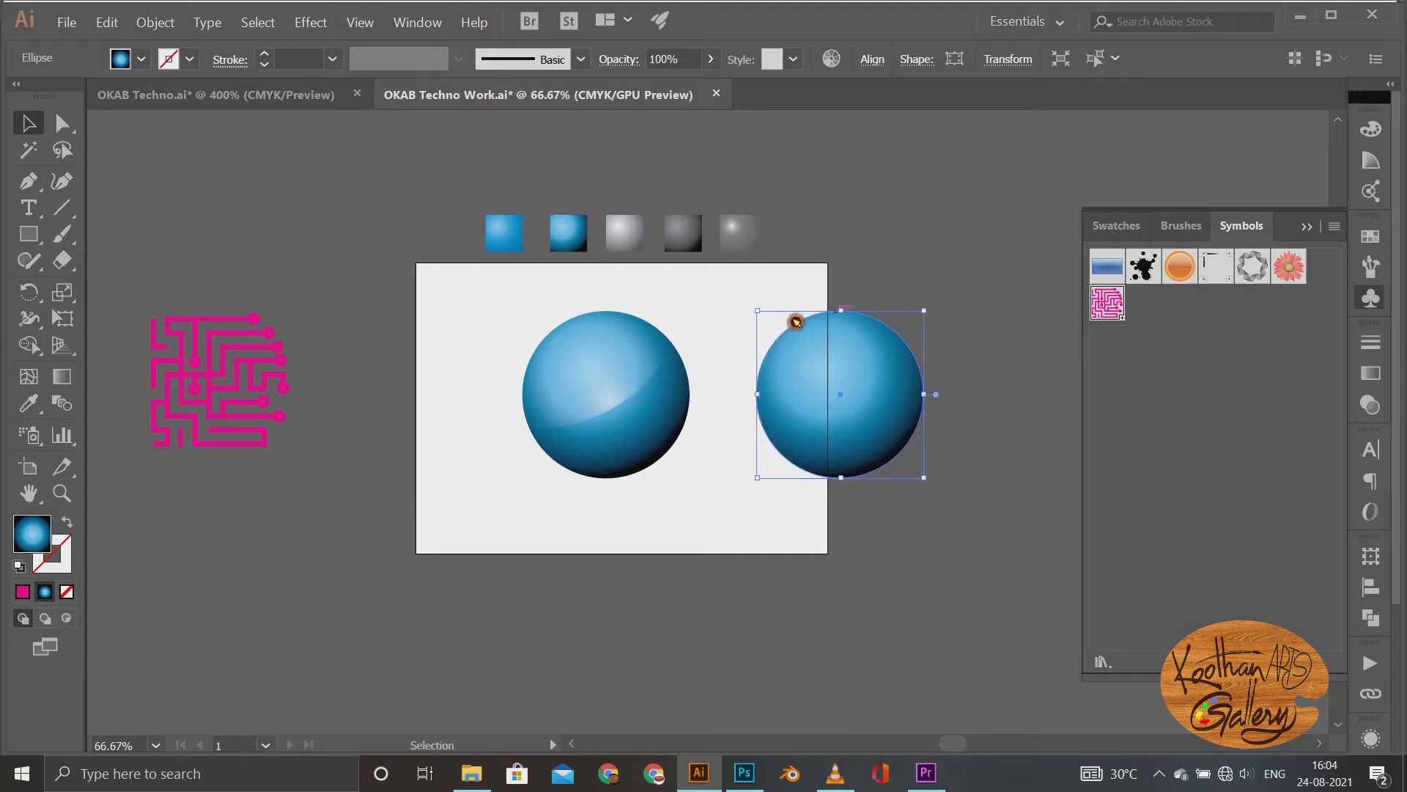
left_click(38, 238)
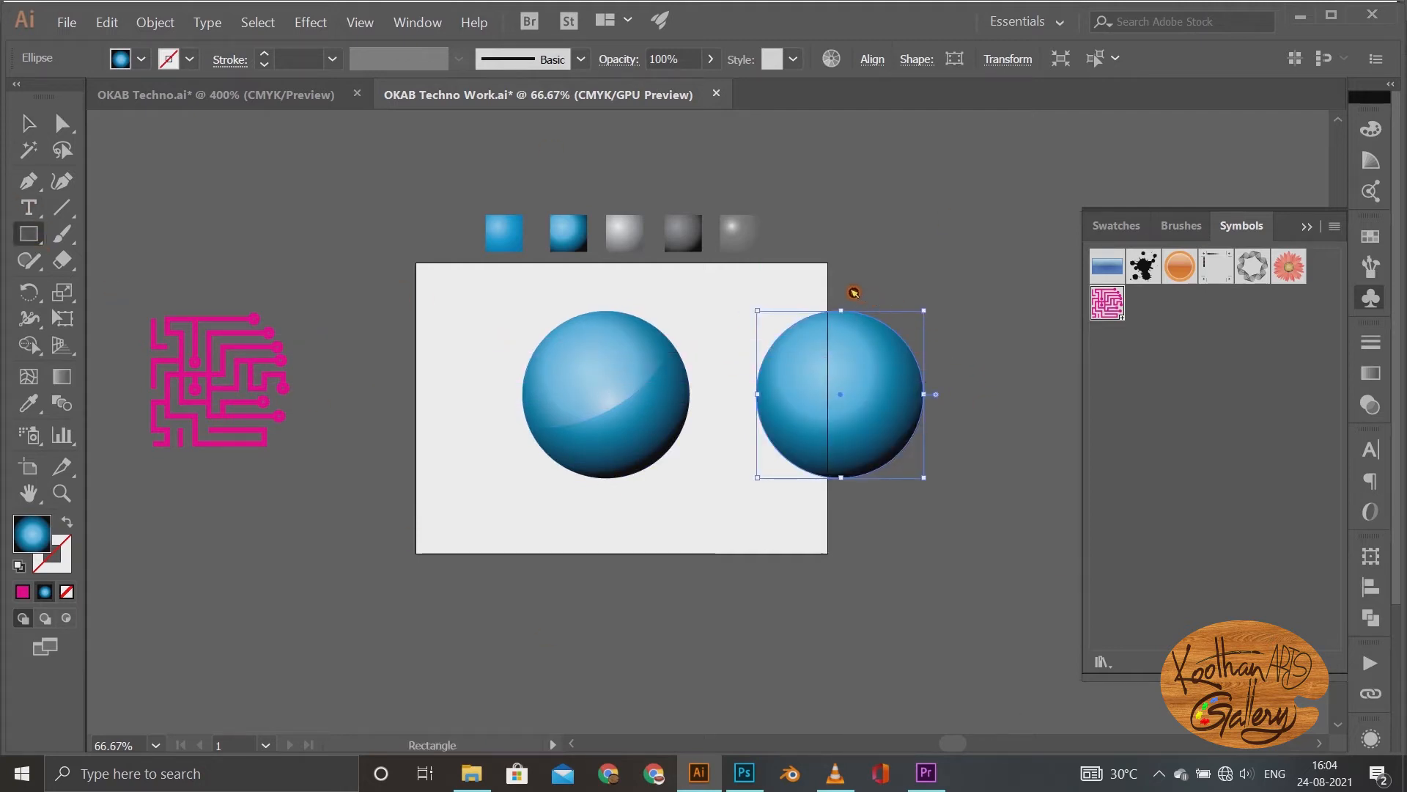
mouse_move(841, 281)
left_mouse_down()
mouse_move(812, 384)
mouse_move(742, 499)
left_mouse_up()
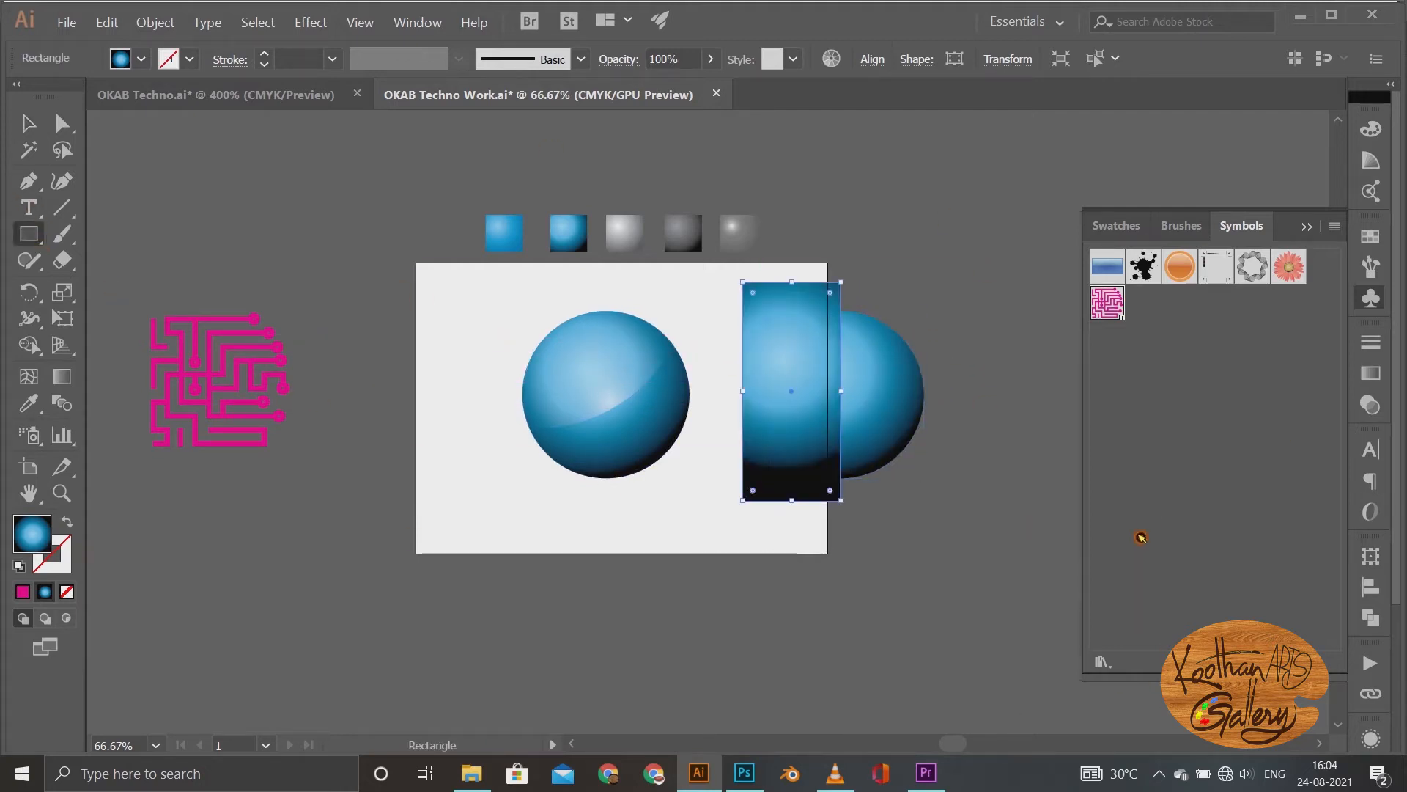
Step: Subtract the rectangle from the copied circle, keeping only its right half
key("v")
left_click_drag(902, 494, 908, 498)
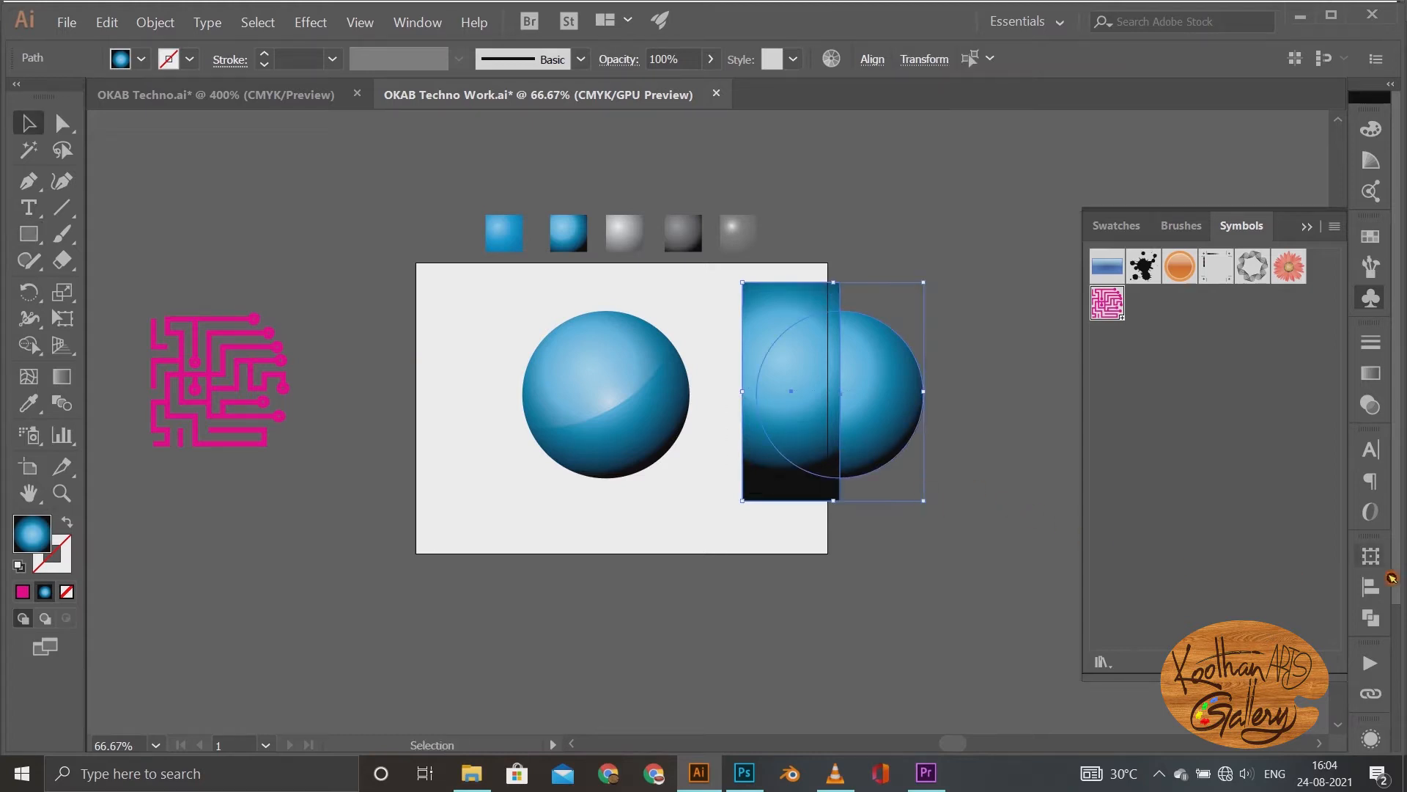
left_click(1369, 617)
left_click(1155, 610)
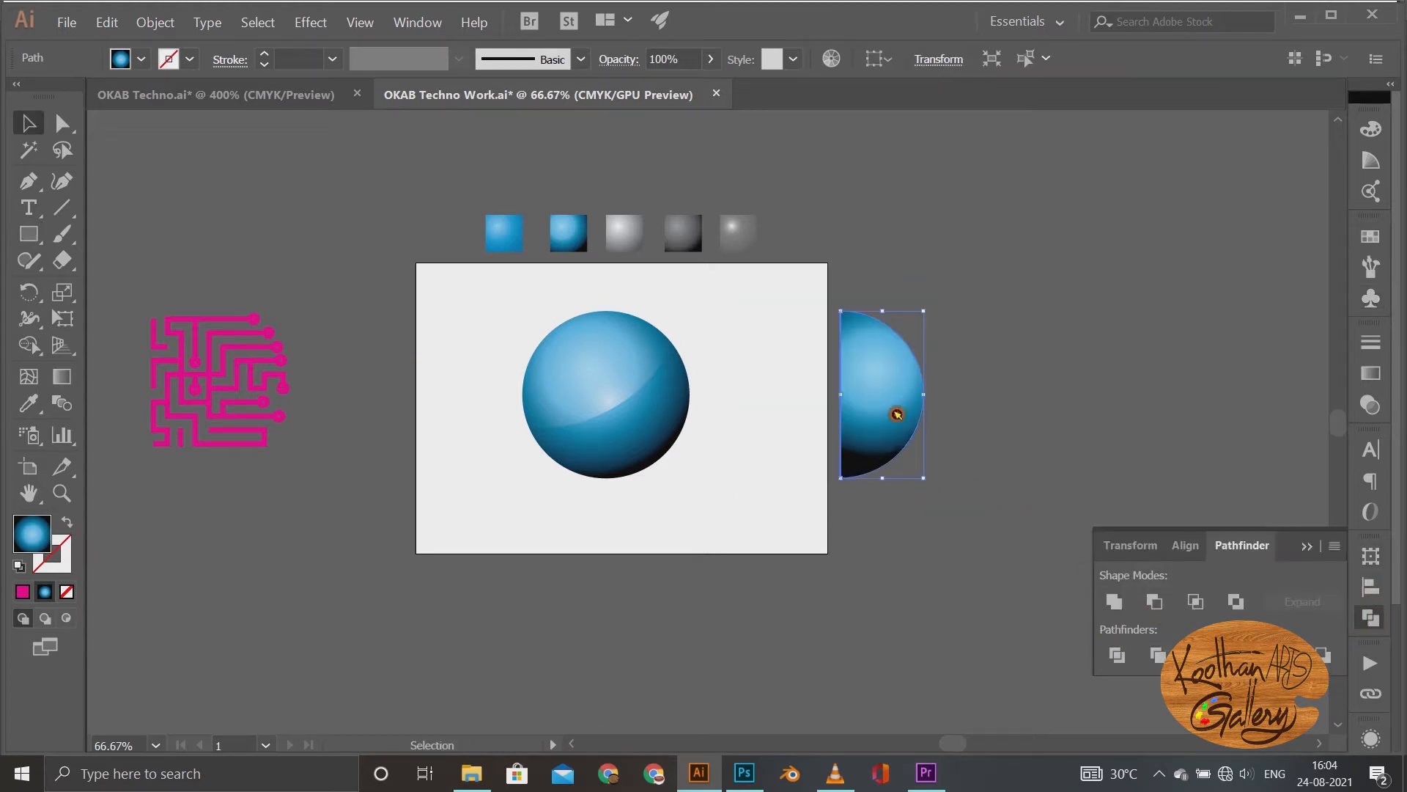
Step: Fill the half circle with the solid light green swatch
left_click(126, 55)
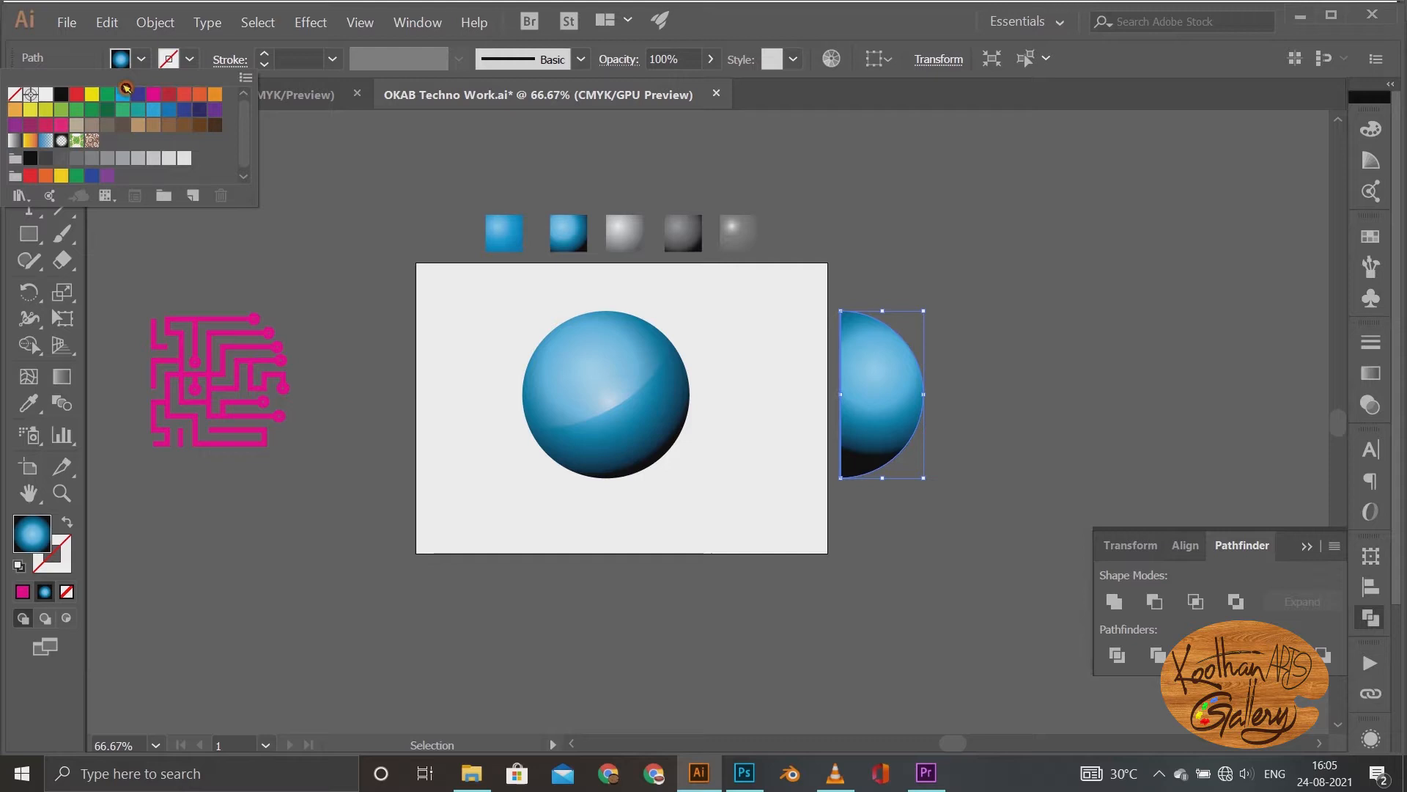
left_click(60, 109)
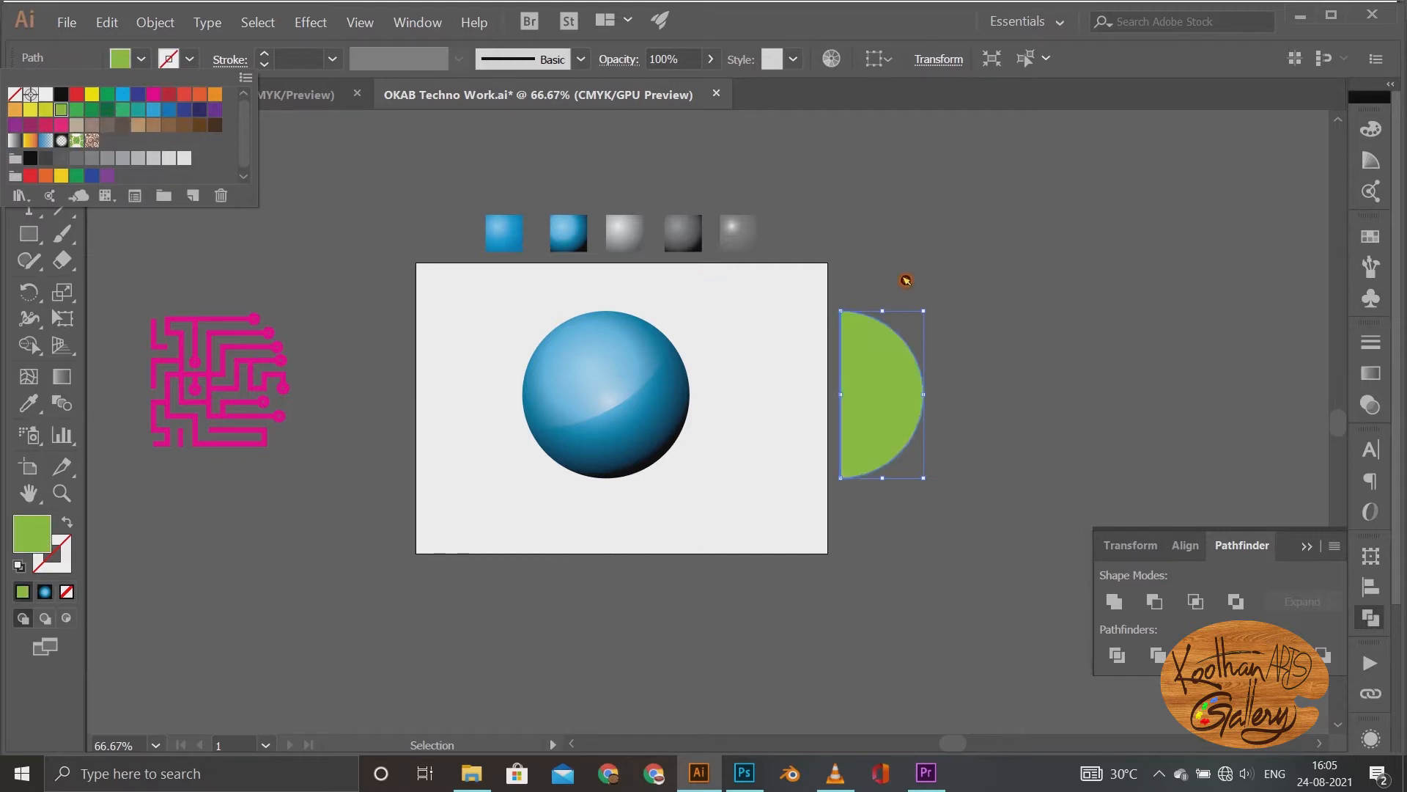
left_click(960, 252)
Step: Start a 3D Revolve effect on the green half circle and move its options dialog clear of the shape
scroll(840, 398, "up", 2)
left_click_drag(928, 357, 945, 383)
left_click(310, 22)
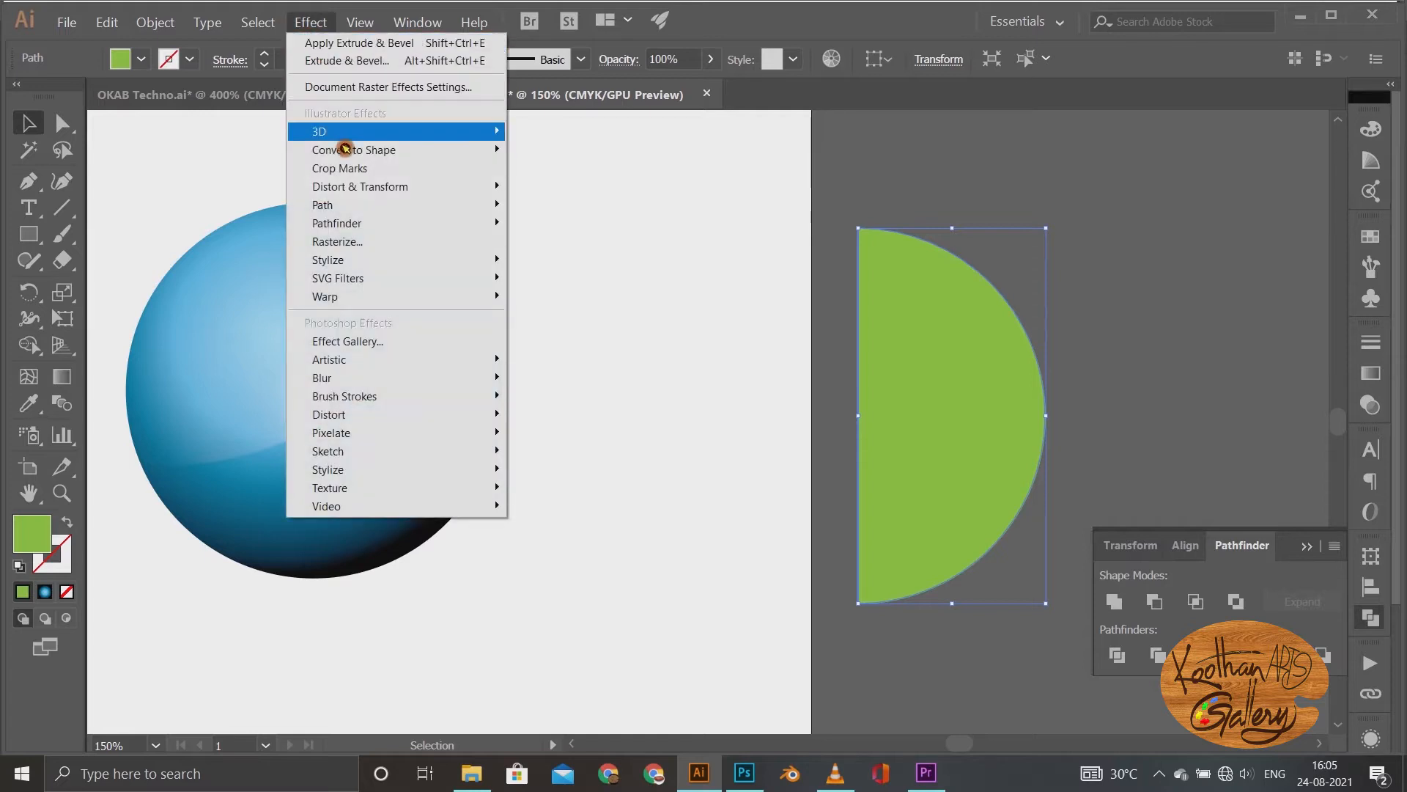
mouse_move(337, 132)
left_click(597, 146)
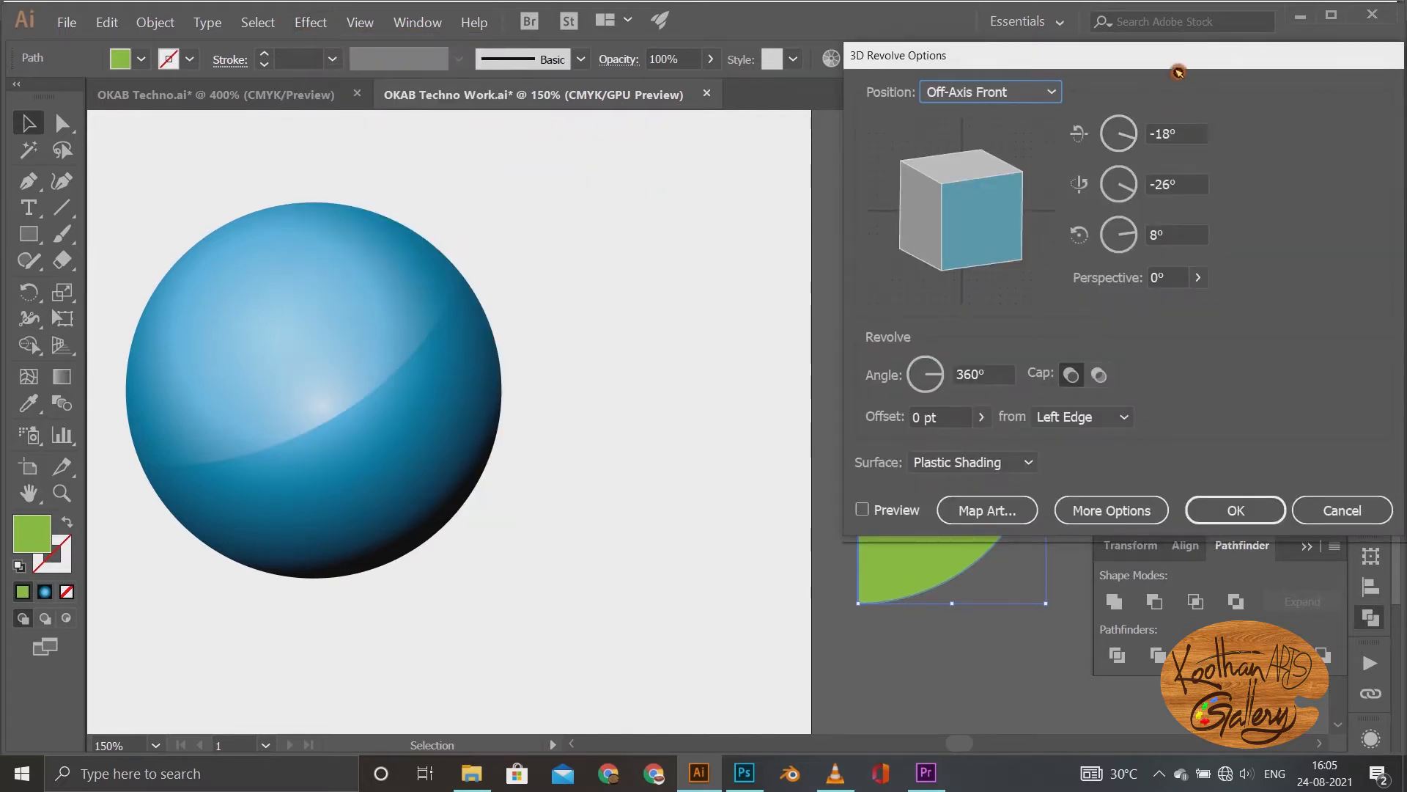
left_click_drag(1178, 71, 457, 228)
Step: Revolve the half circle into a sphere with rotation angles of -5° (X), -5° (Y) and 0° (Z), with preview enabled
left_click(458, 299)
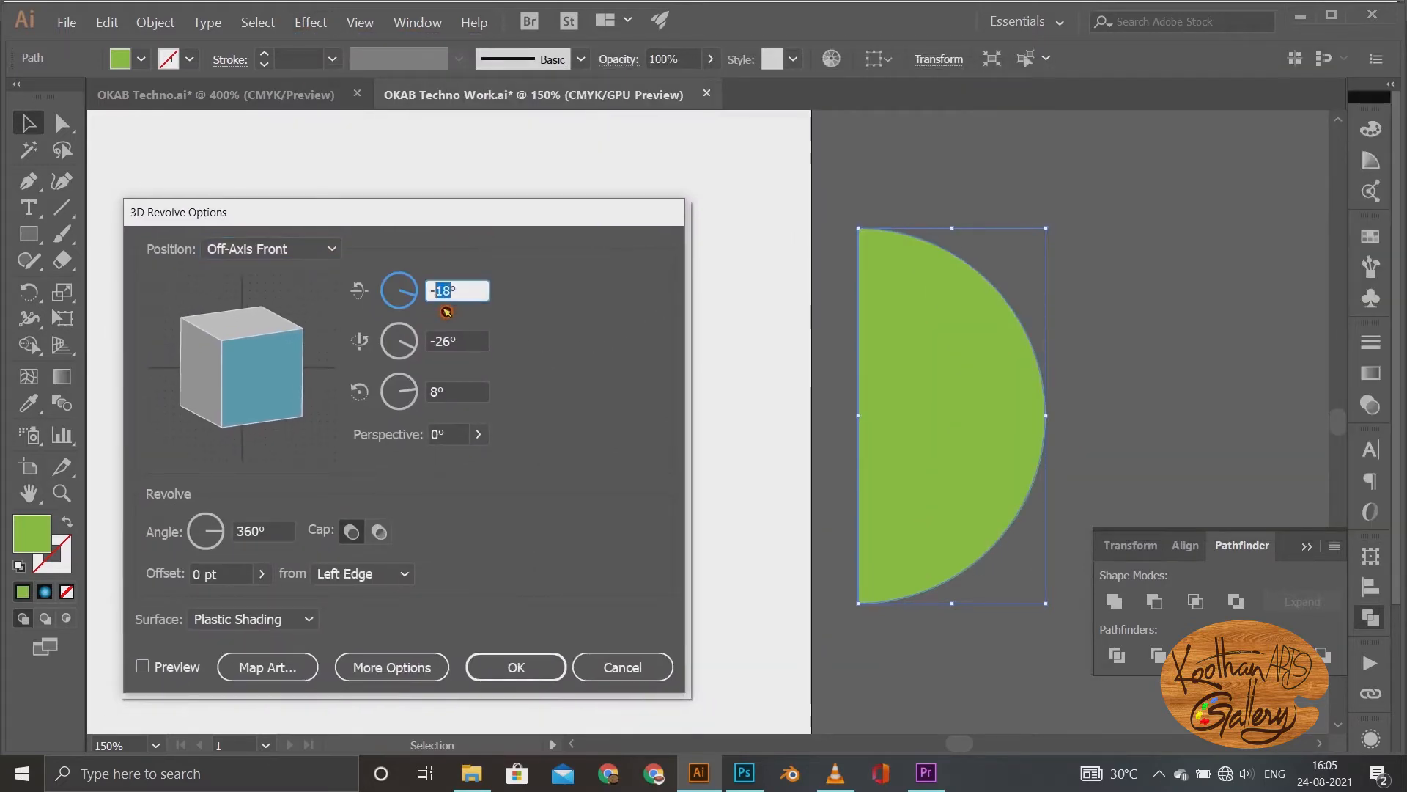
key("Tab")
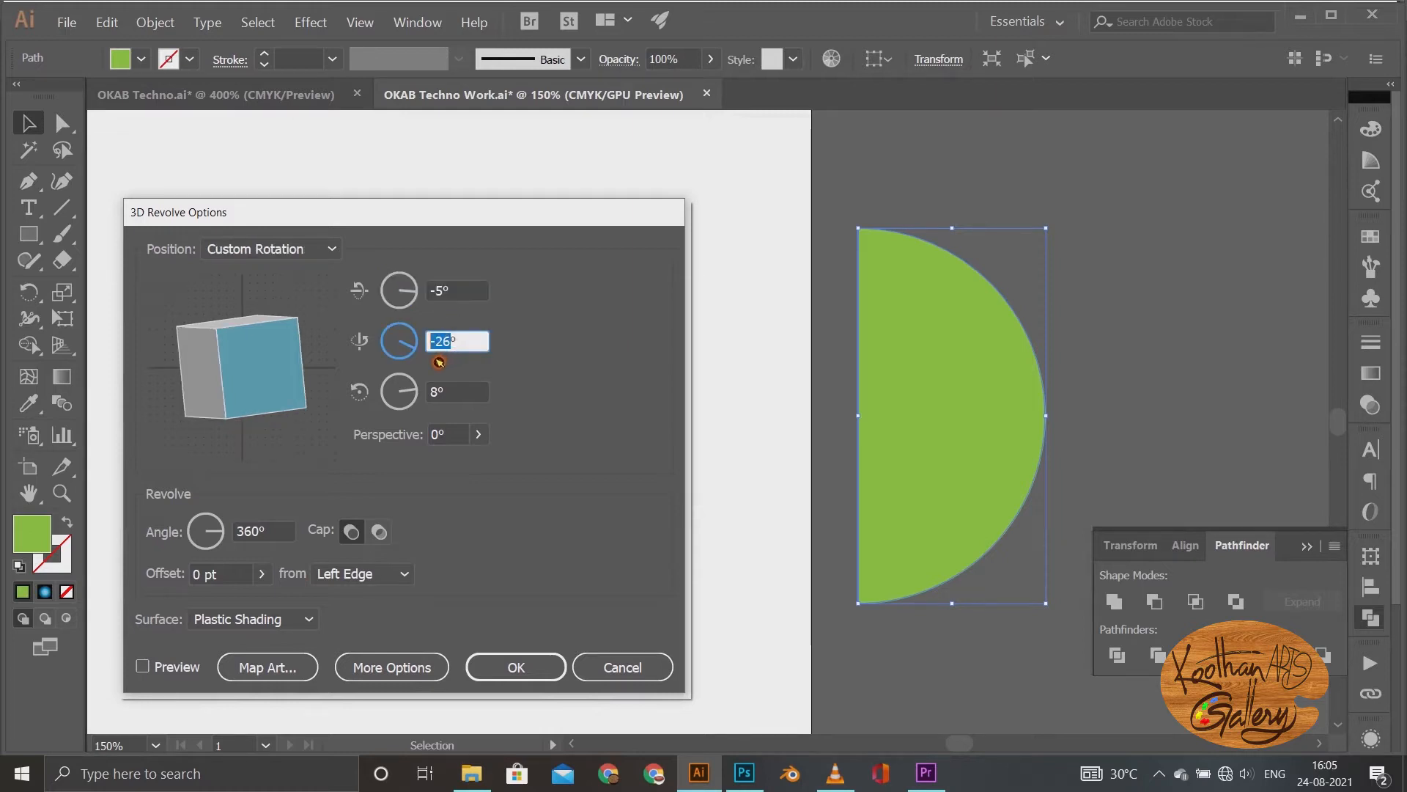
type("5")
key("Tab")
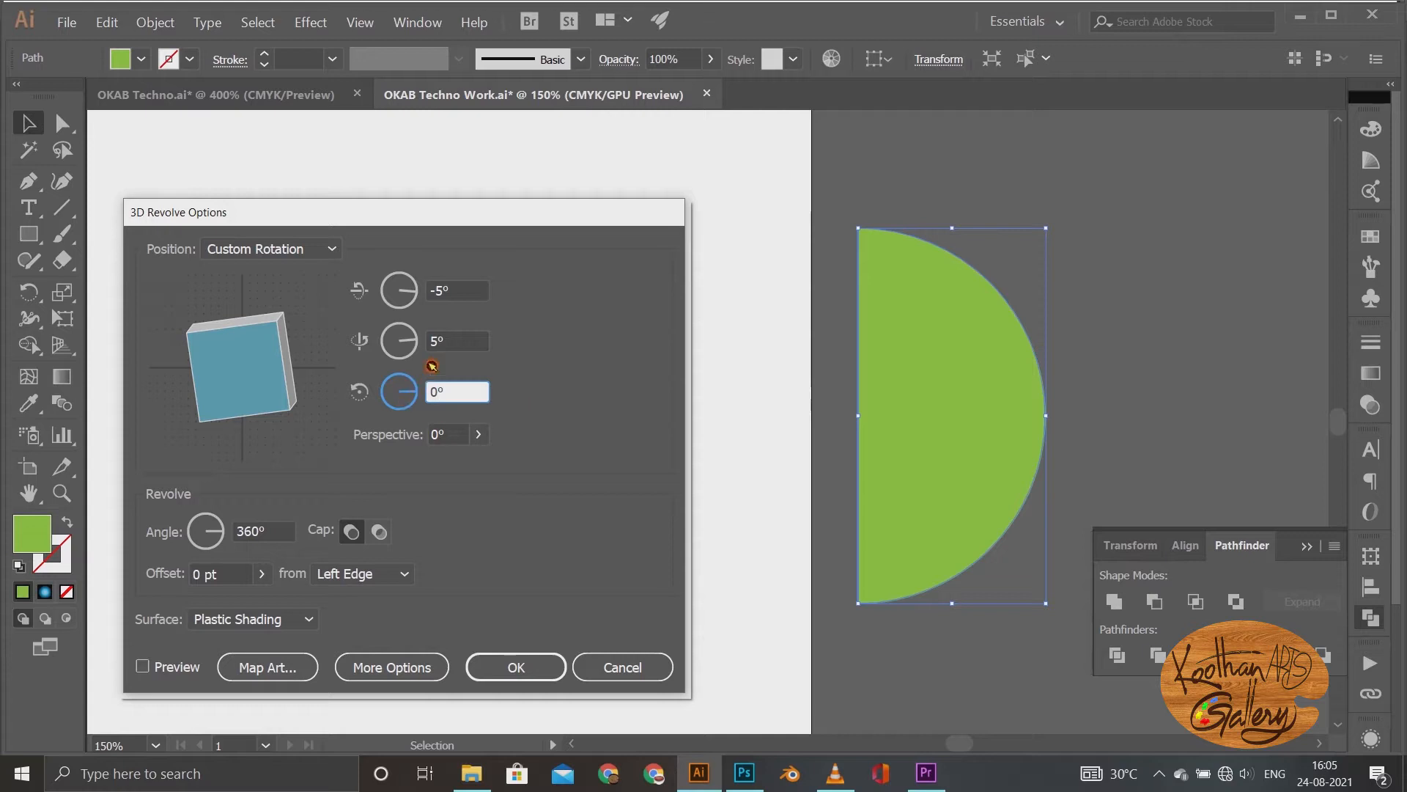
left_click(439, 341)
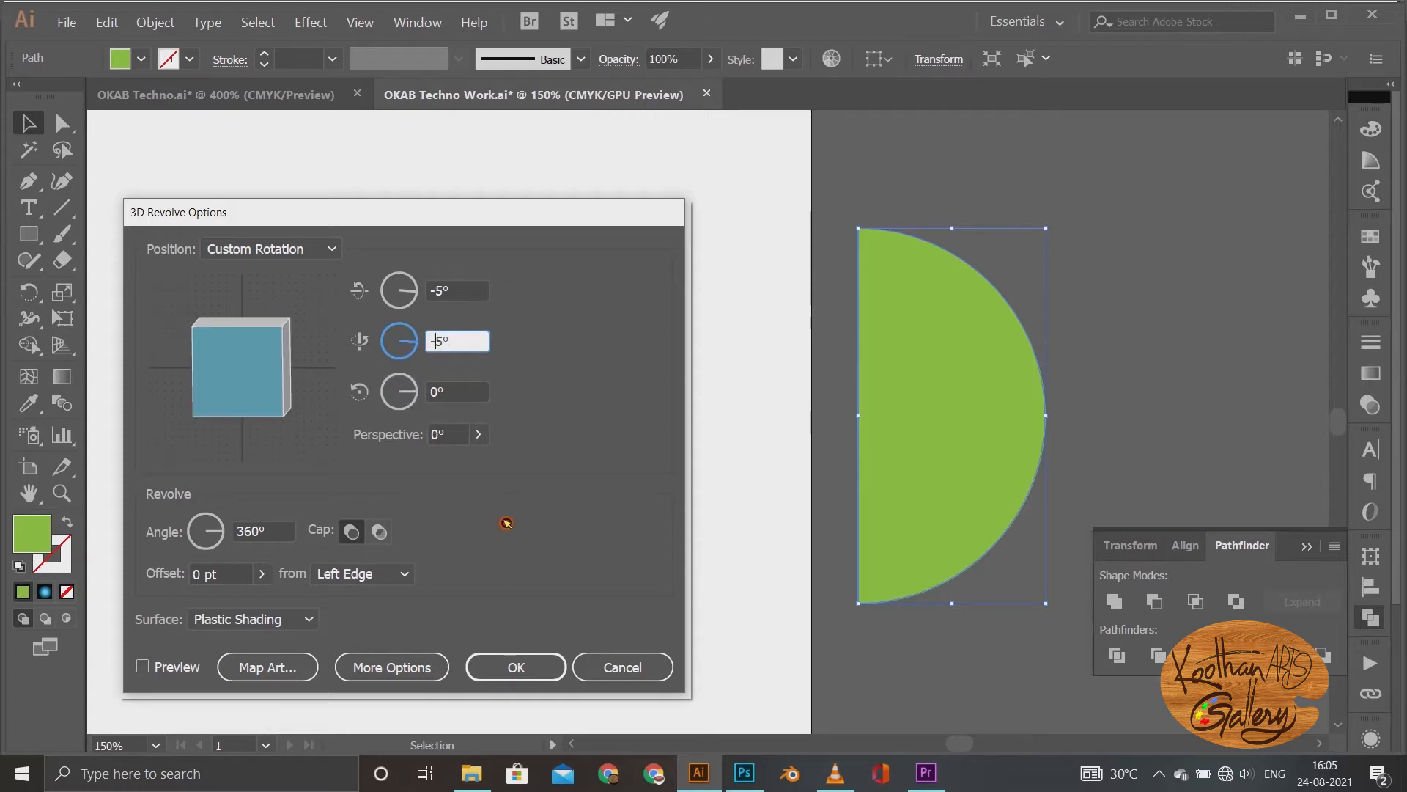
left_click(479, 436)
left_click(552, 552)
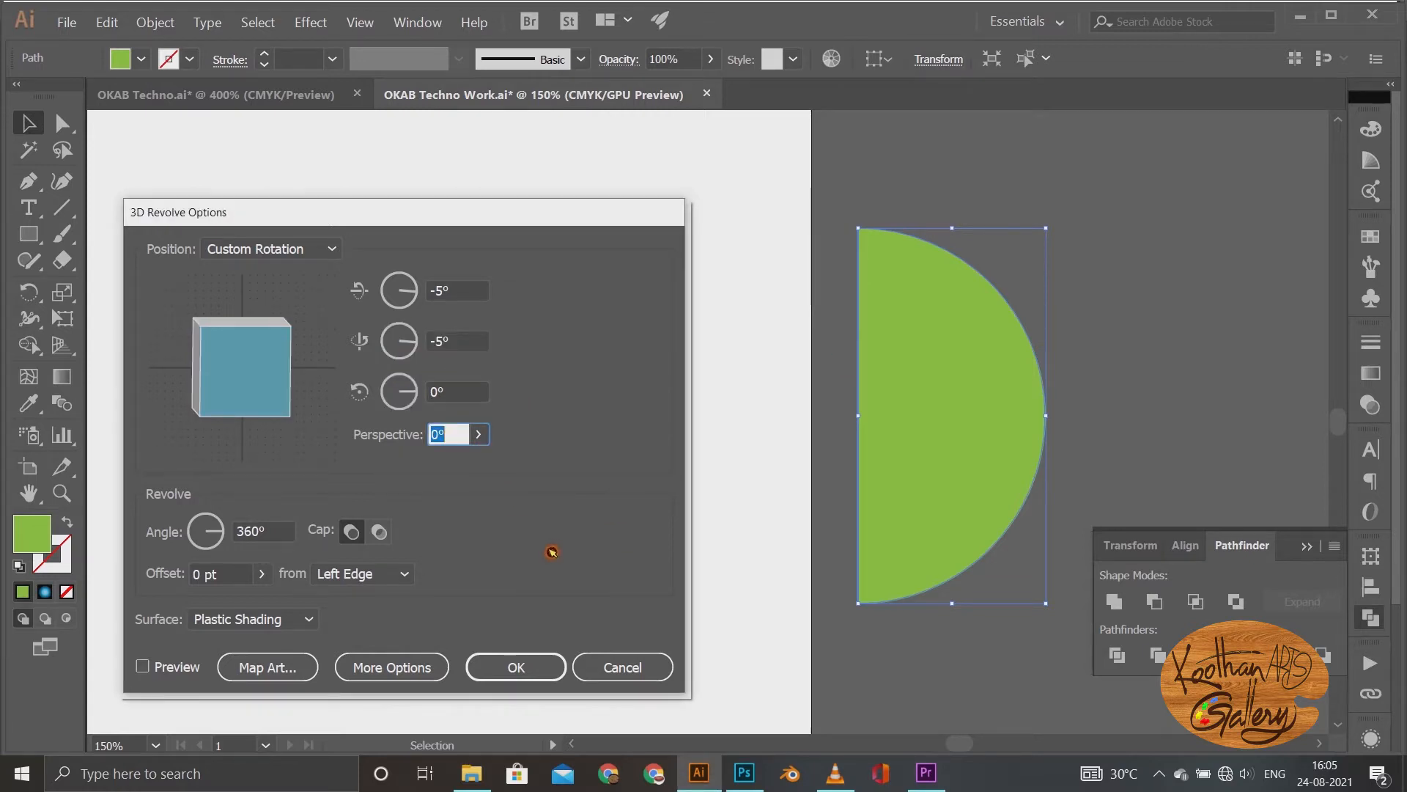
left_click(154, 667)
left_click(516, 666)
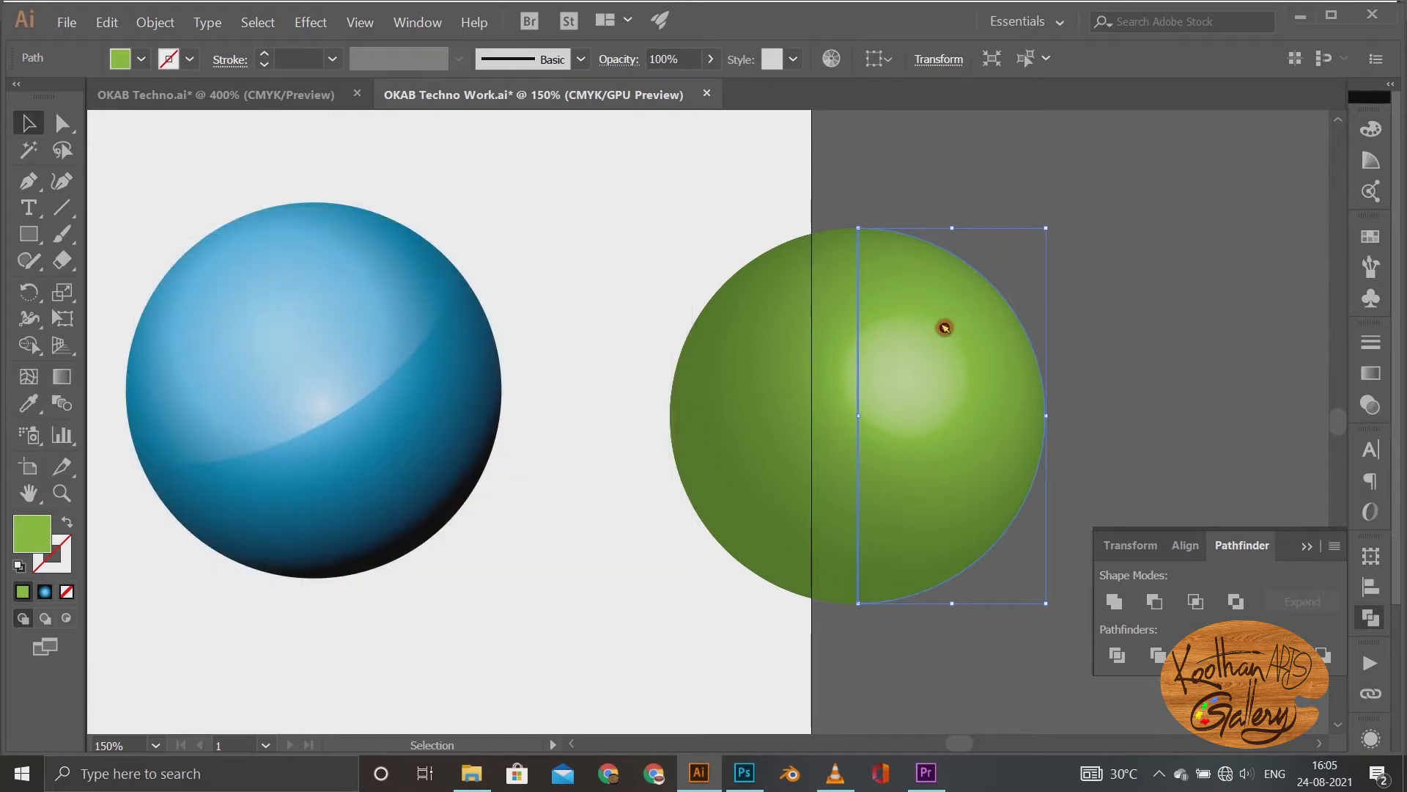
Step: Move the green sphere slightly up and right, and reopen its 3D Revolve effect with preview enabled
left_click_drag(943, 327, 983, 306)
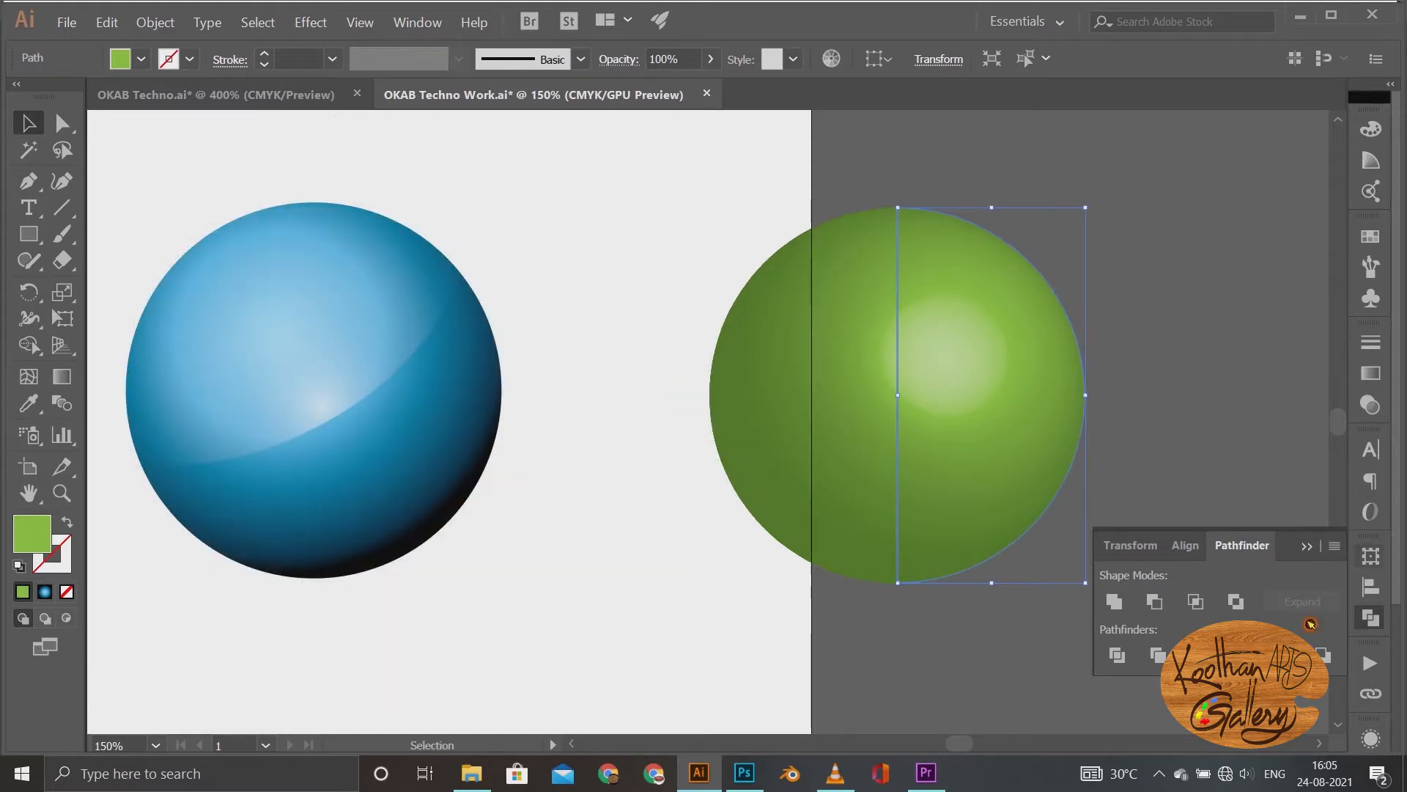
left_click(1367, 695)
left_click(1152, 671)
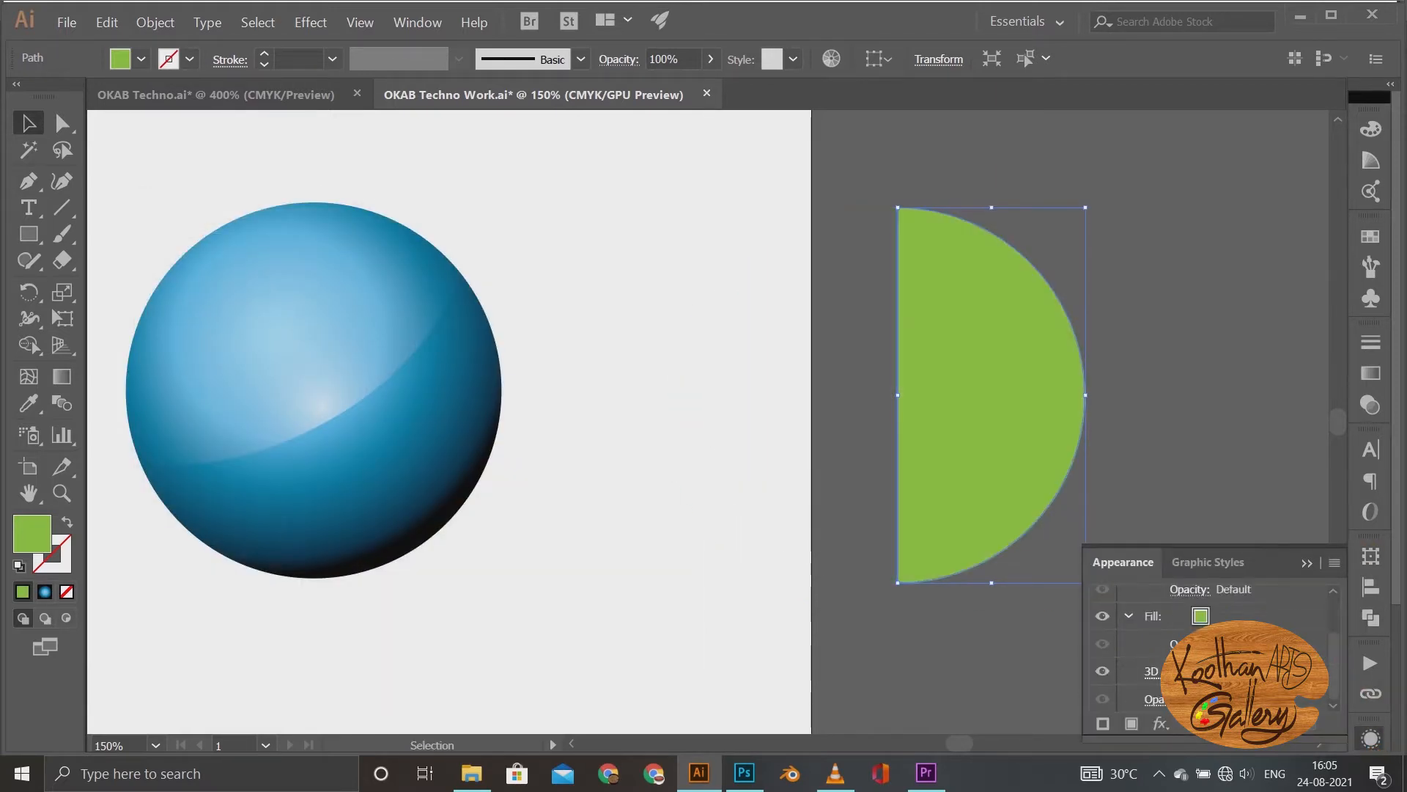
left_click(143, 666)
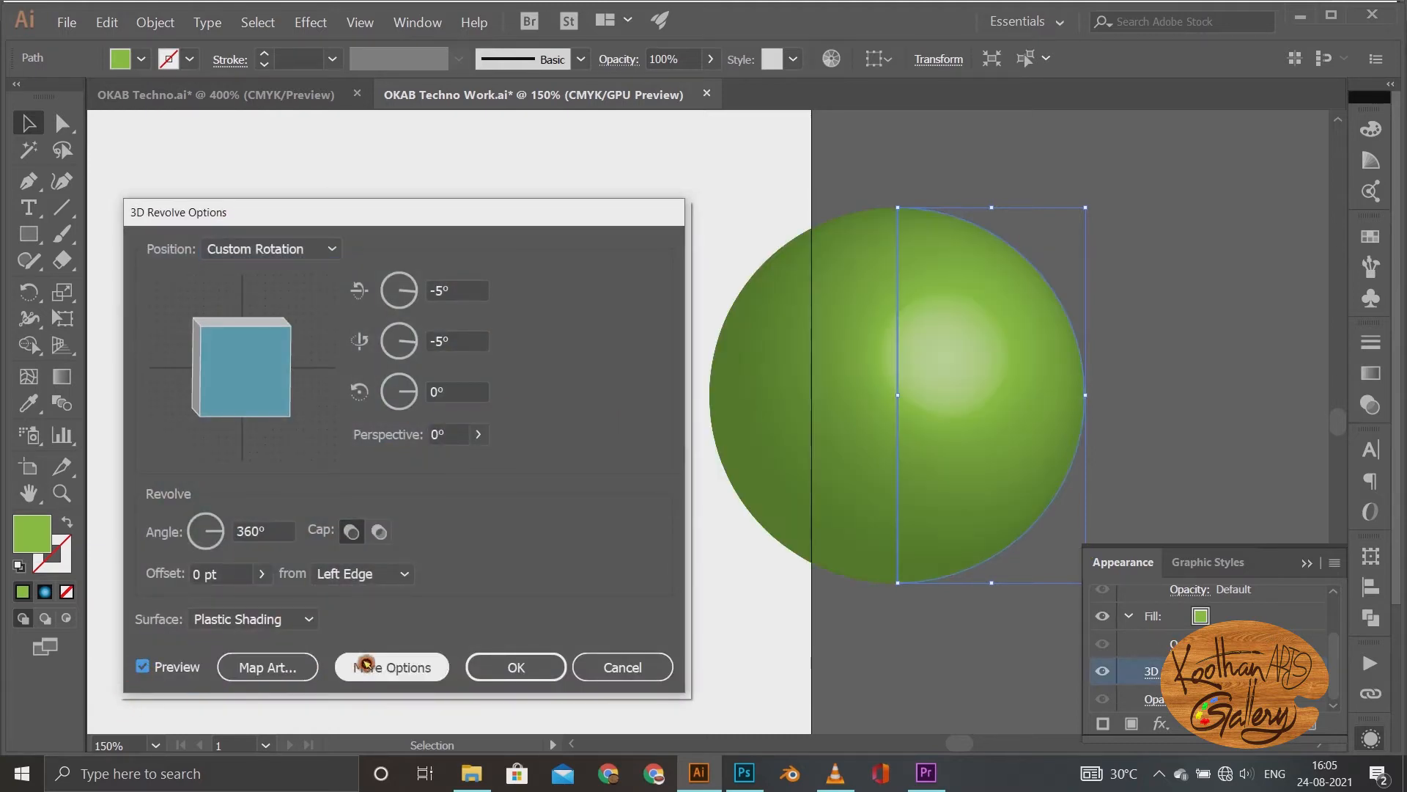
Step: Map the circuit pattern symbol New Symbol 1 onto the sphere's surface
left_click(282, 667)
left_click(334, 256)
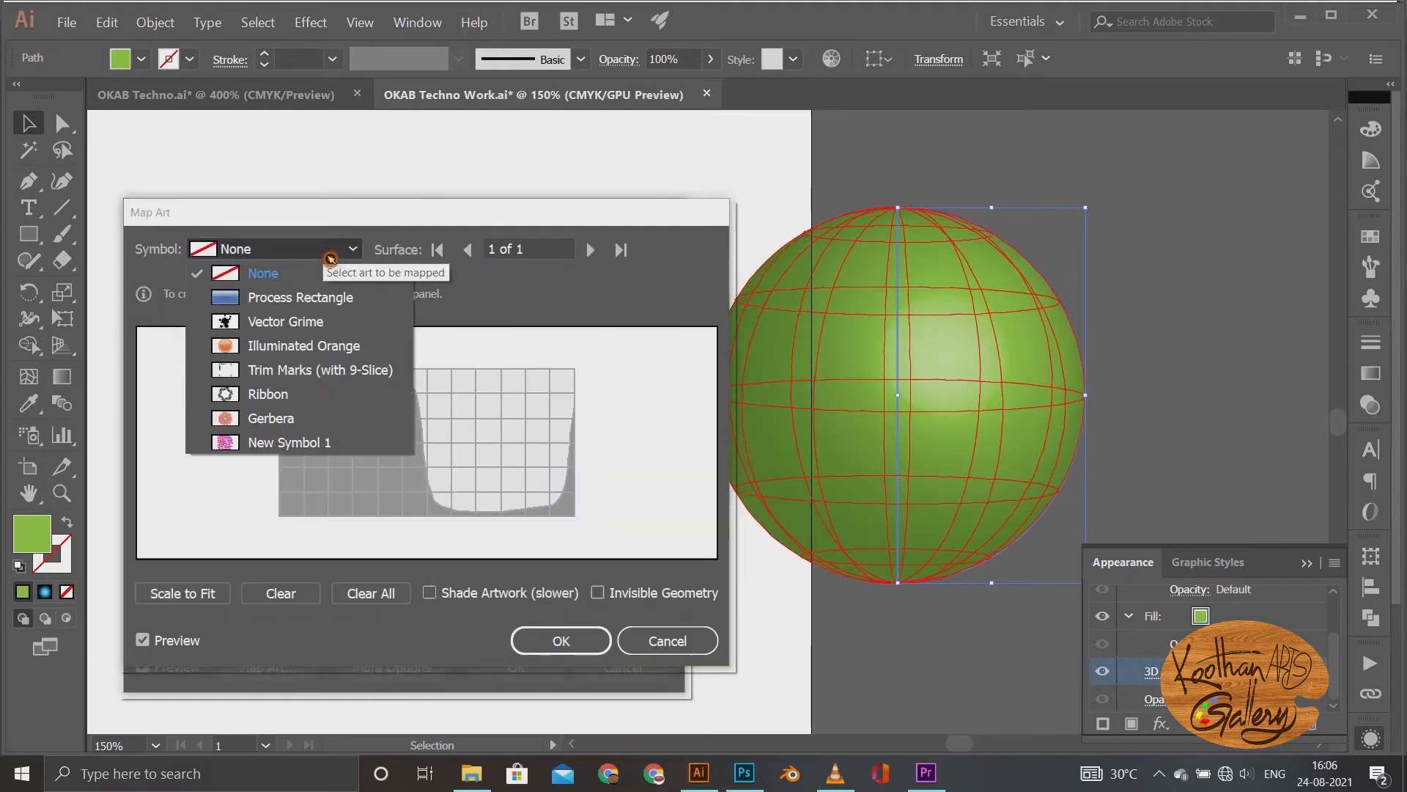
left_click(311, 442)
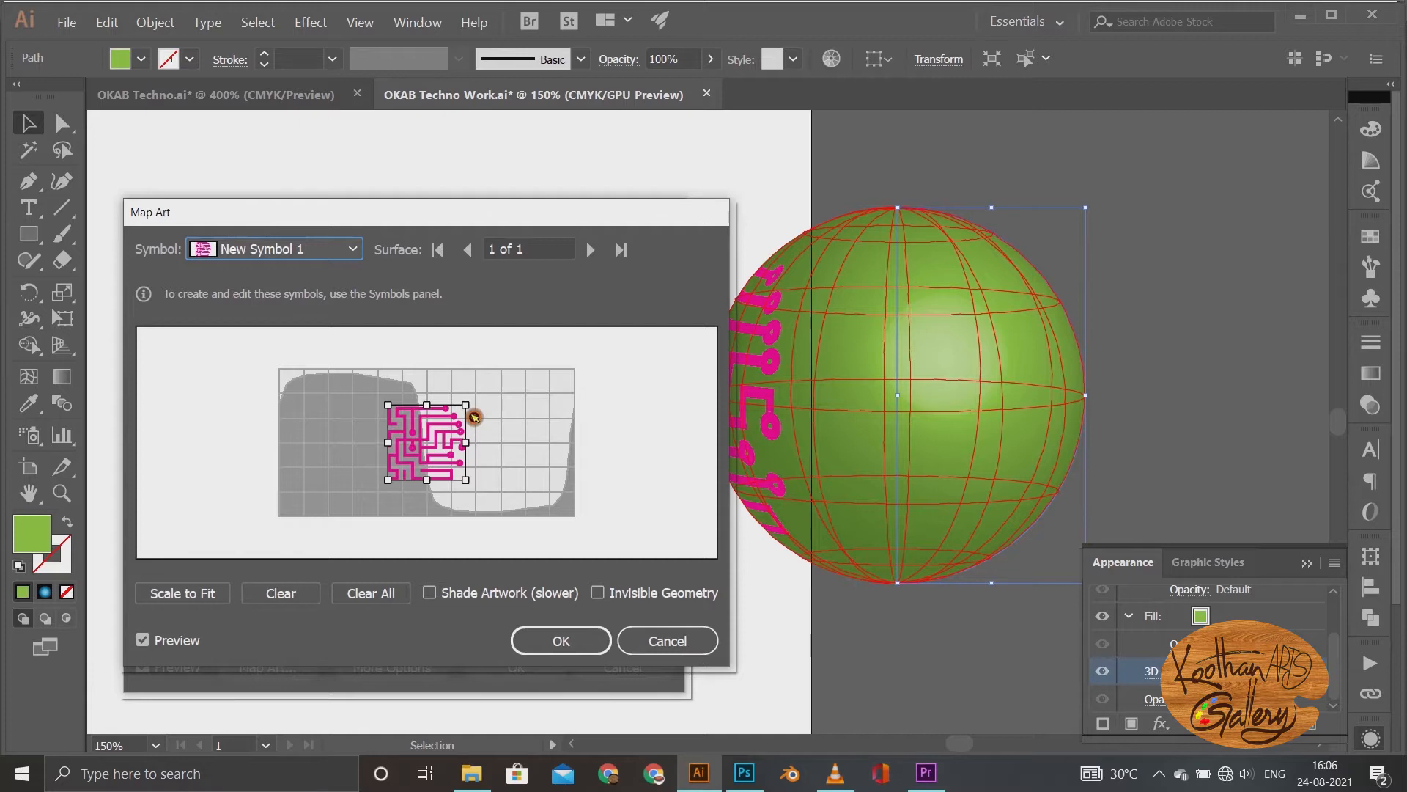
Step: Enlarge the mapped circuit and place it over the light, visible area of the surface map, keeping the sphere preview uncovered
left_click_drag(474, 417, 521, 396)
left_click_drag(502, 487, 550, 512)
left_click_drag(450, 465, 481, 460)
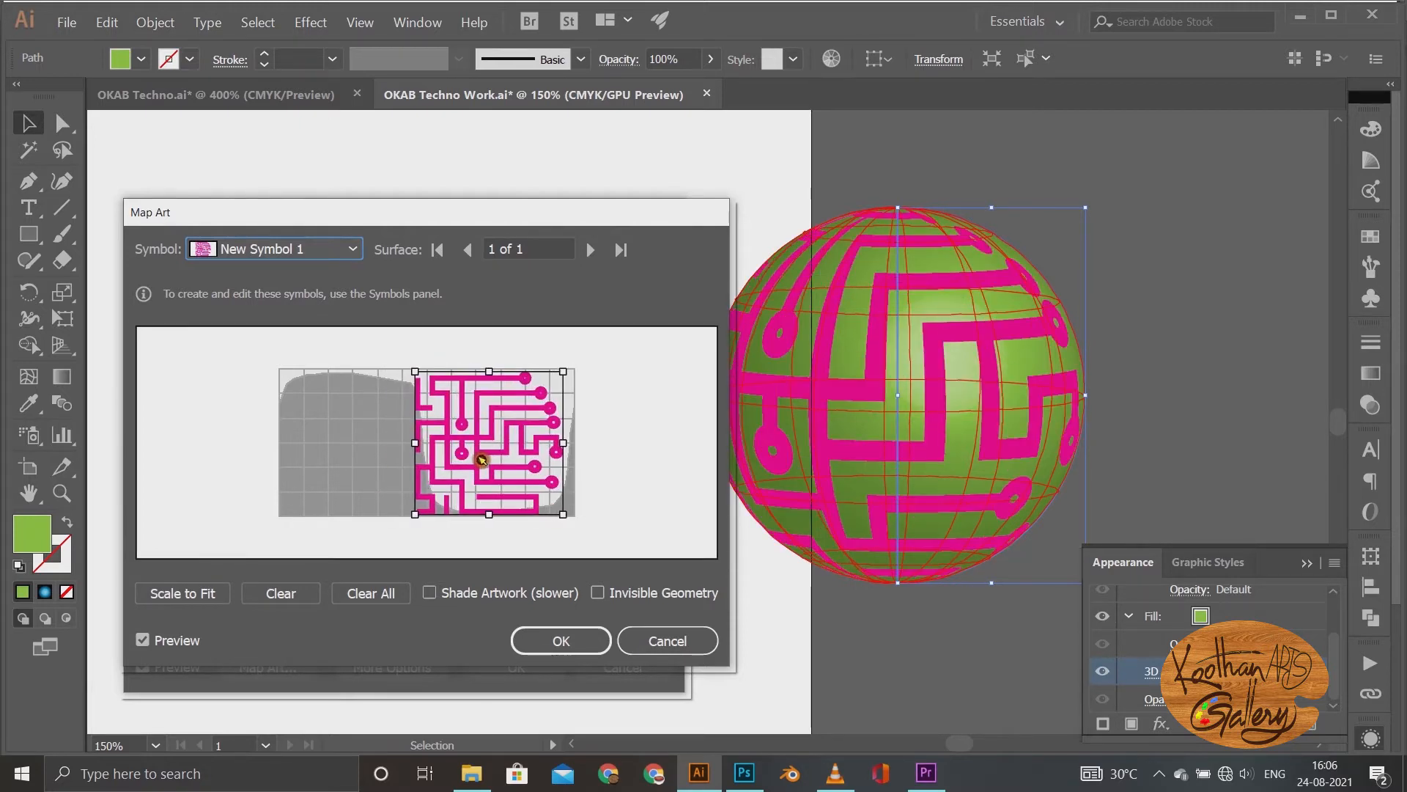
left_click_drag(590, 229, 542, 229)
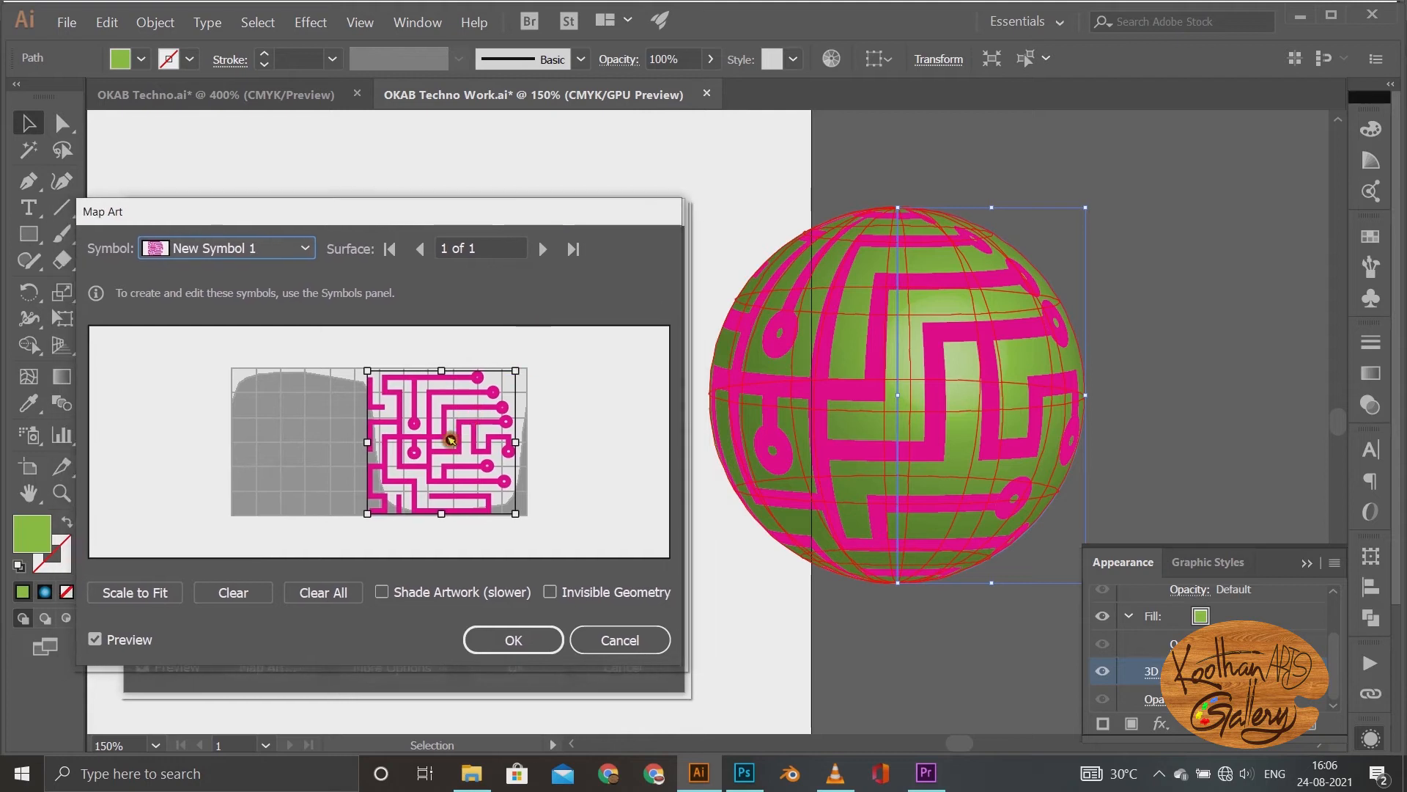
Step: Fine-tune the mapped circuit by shrinking it slightly and shifting it to fit inside the visible surface area
left_click_drag(455, 440, 458, 437)
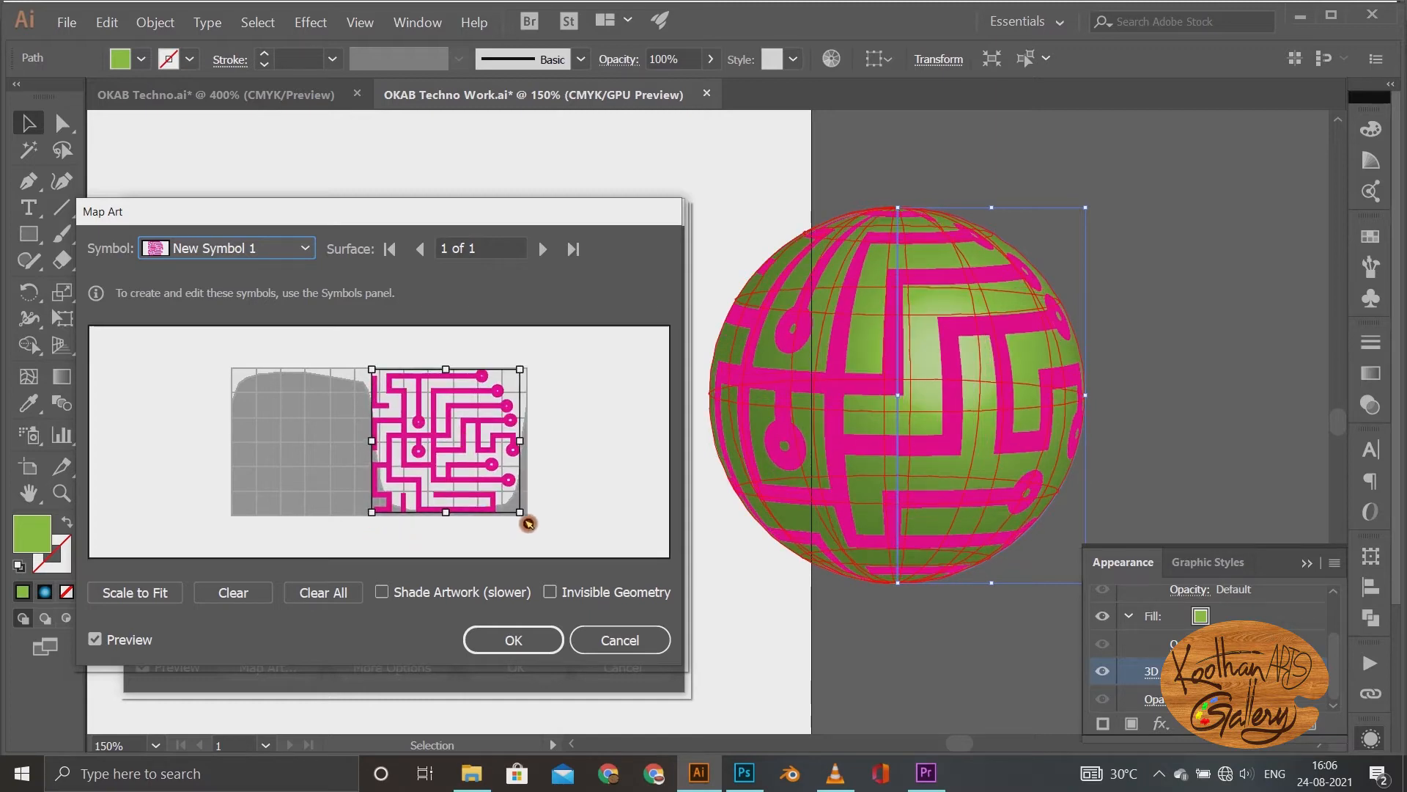
left_click_drag(528, 524, 516, 511)
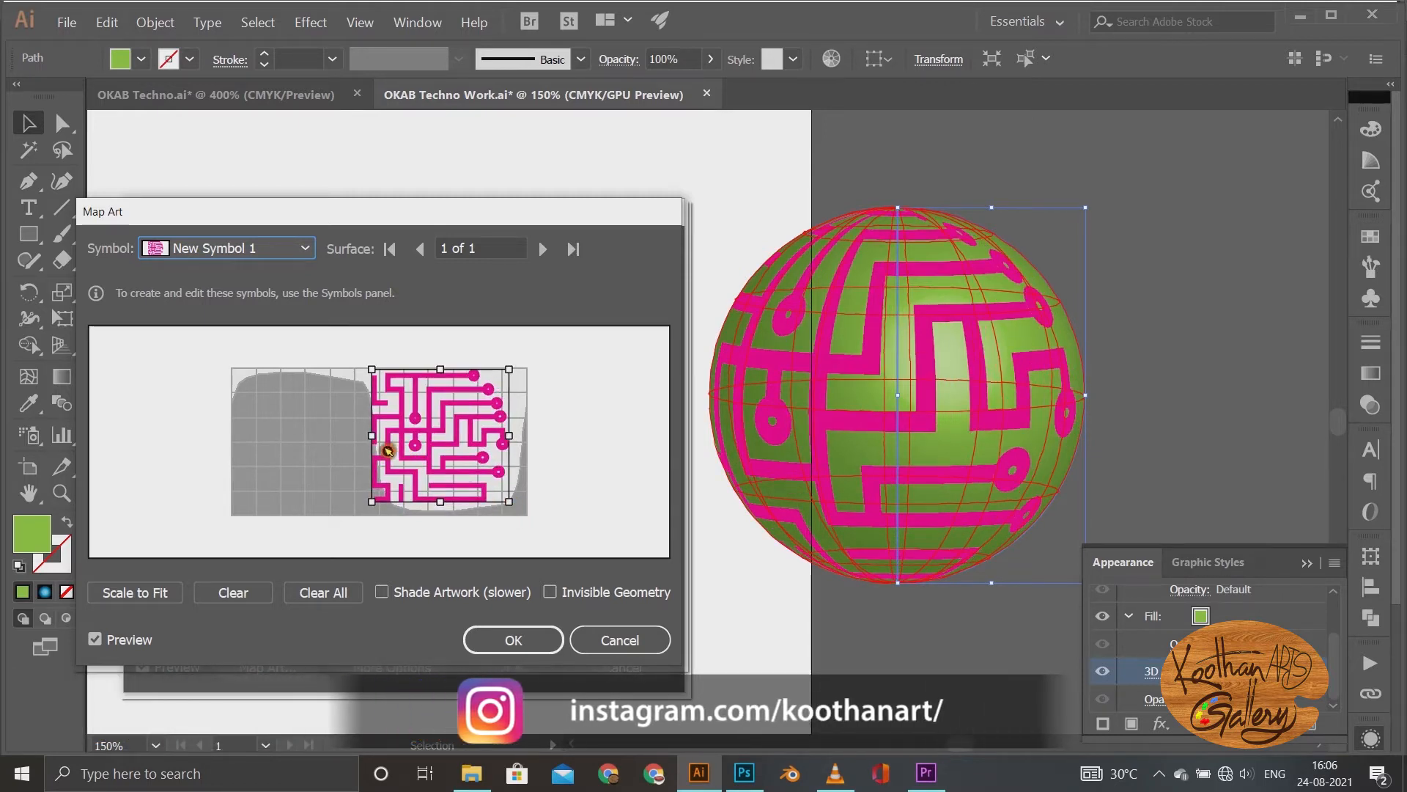
left_click_drag(423, 441, 429, 442)
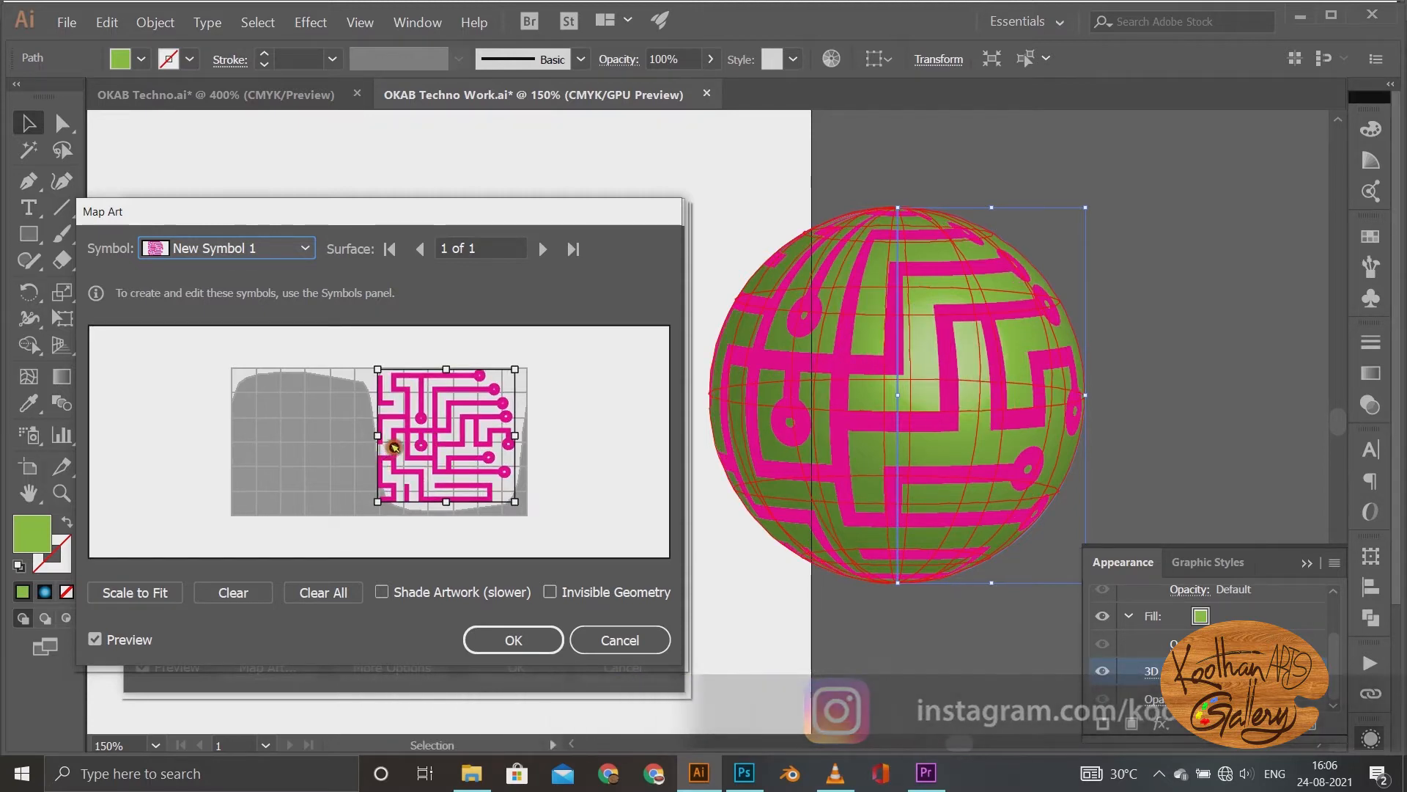
left_click_drag(393, 446, 389, 446)
Step: Make the sphere geometry invisible so only the mapped circuit is drawn, and apply the revolve settings
left_click(558, 595)
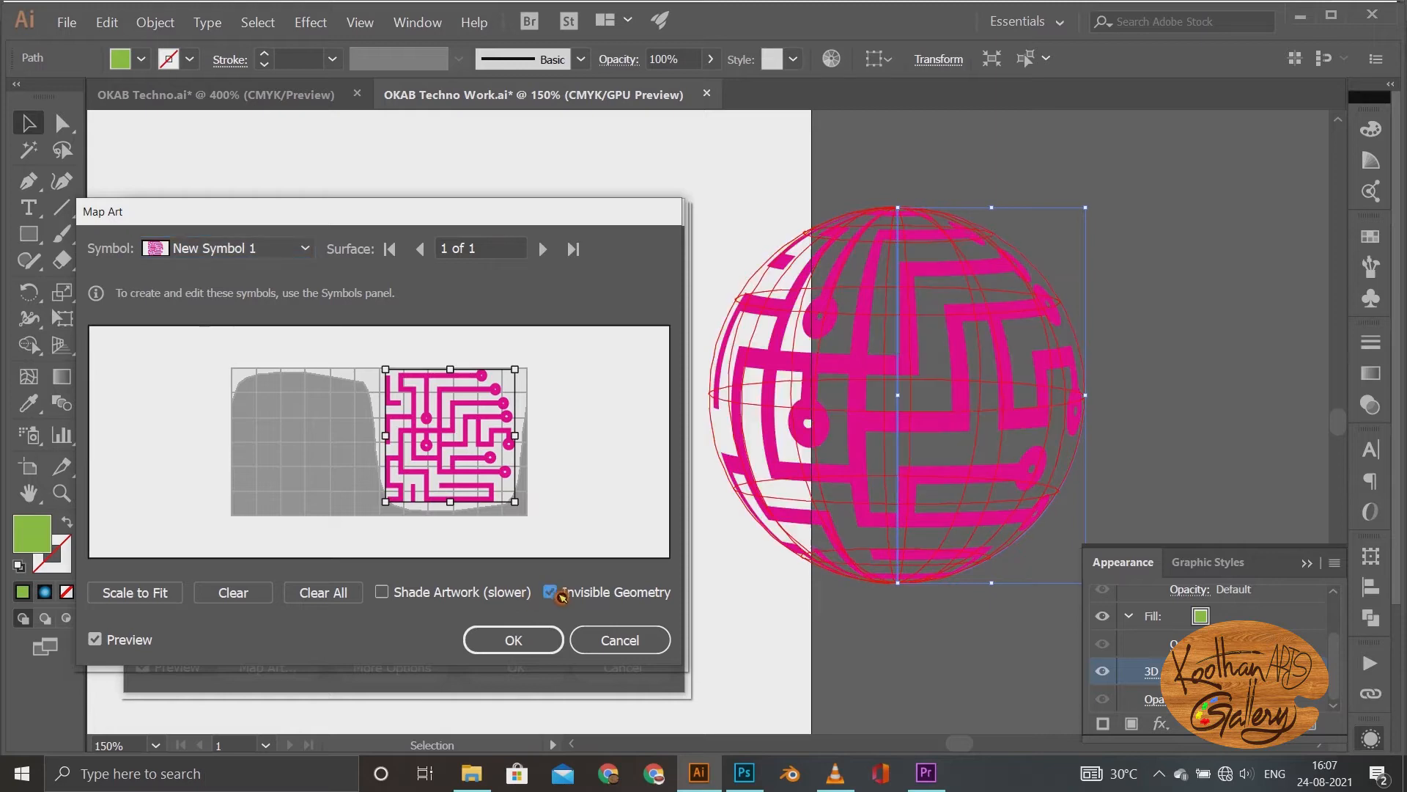
left_click(540, 648)
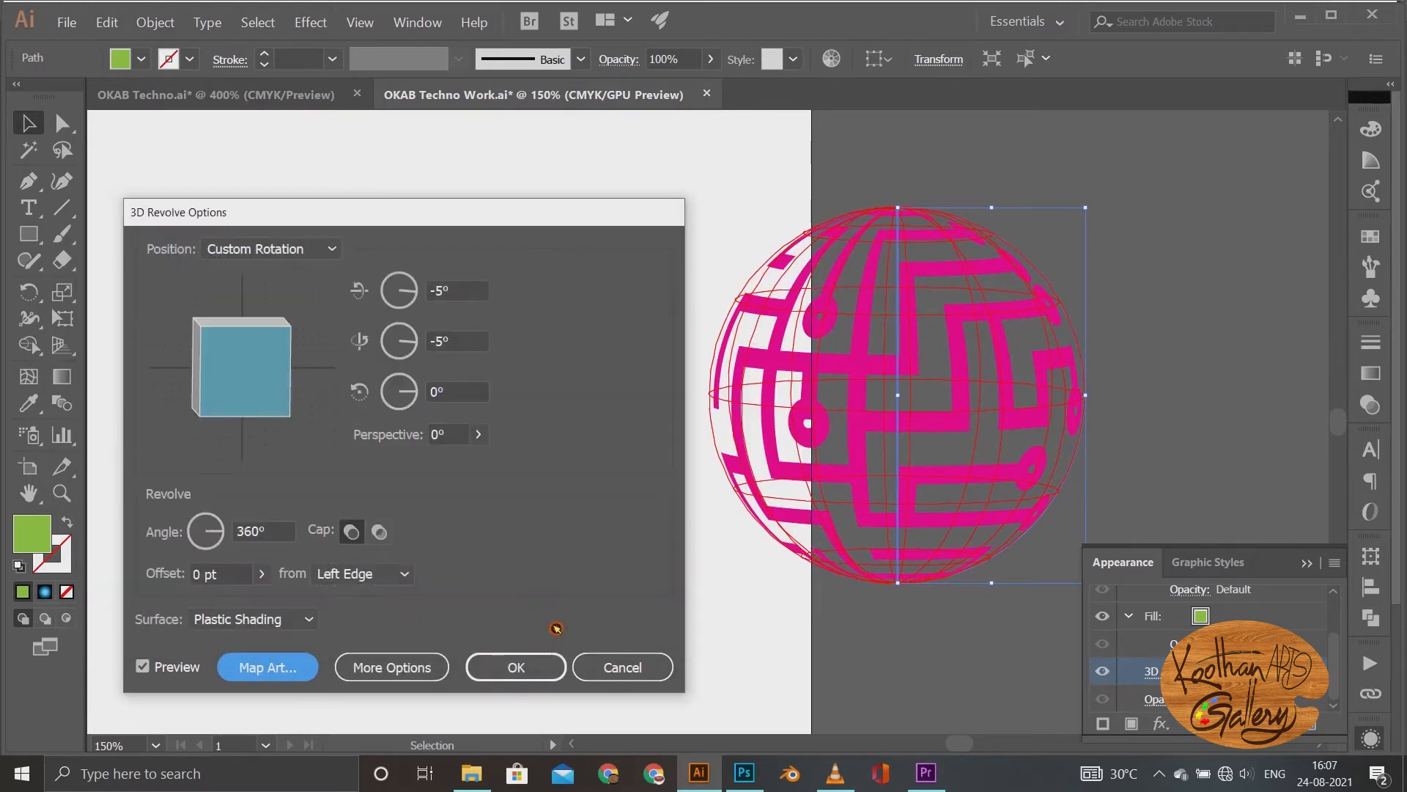
left_click(505, 668)
Step: Expand the appearance of the mapped circuit sphere and ungroup the resulting artwork
left_click(155, 22)
left_click(192, 212)
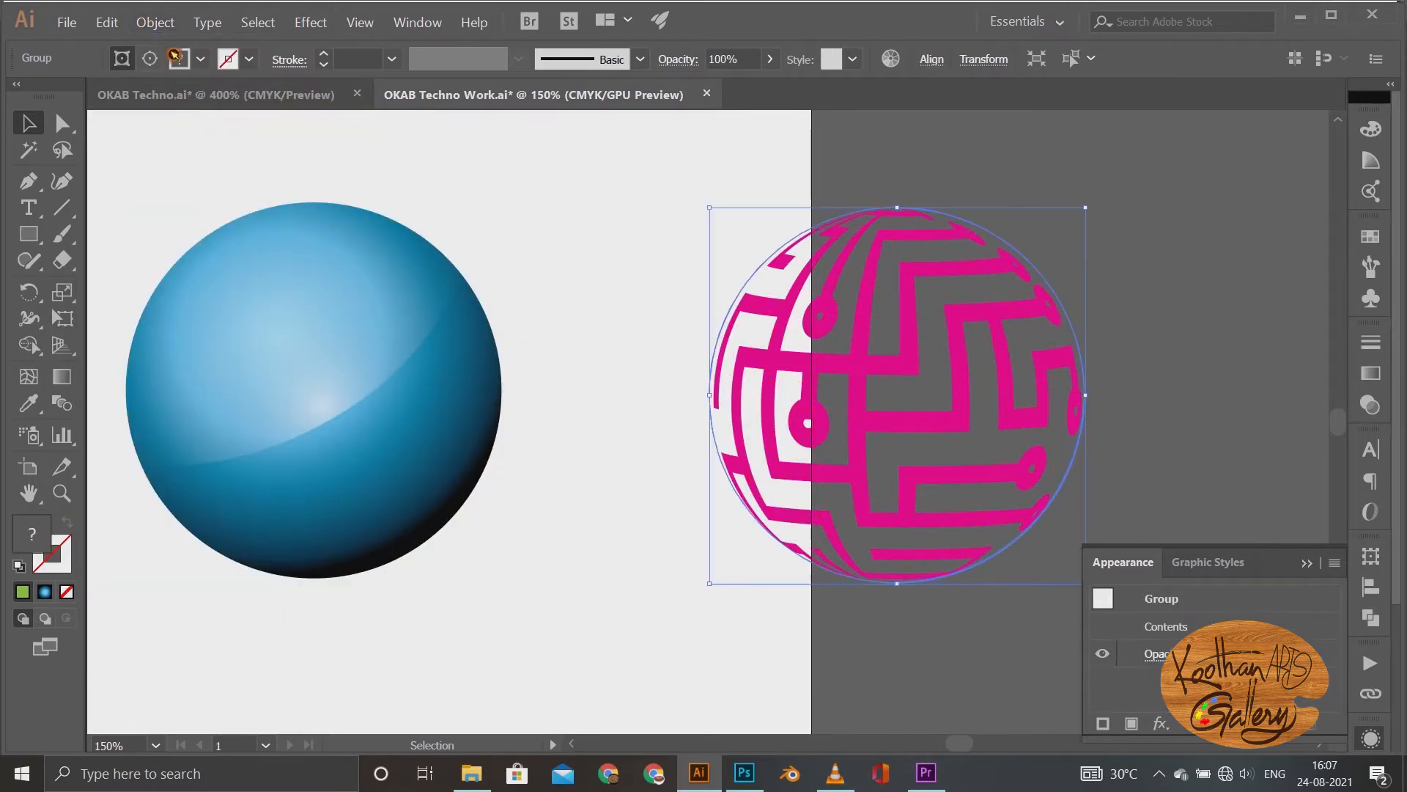
left_click(163, 23)
left_click(166, 23)
left_click(167, 28)
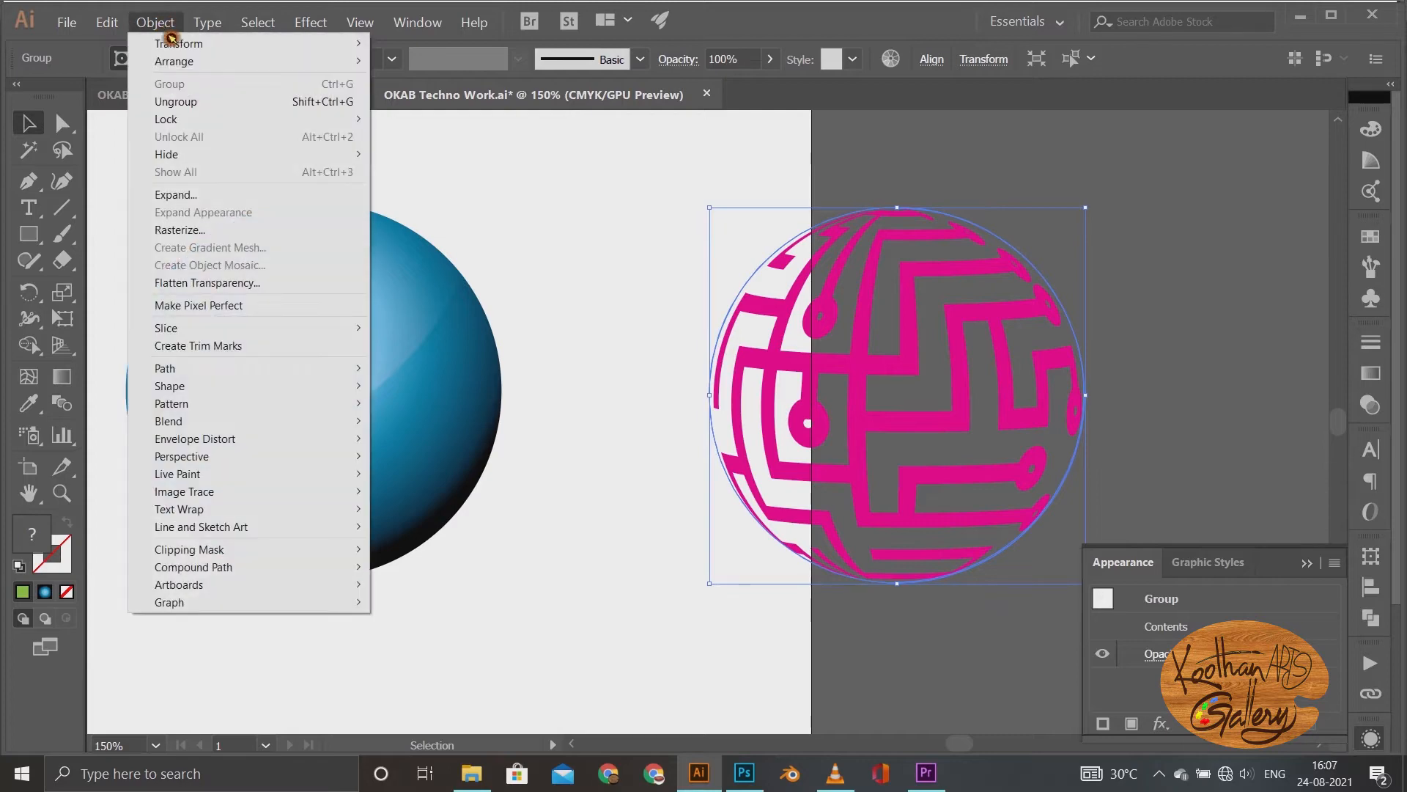
left_click(249, 101)
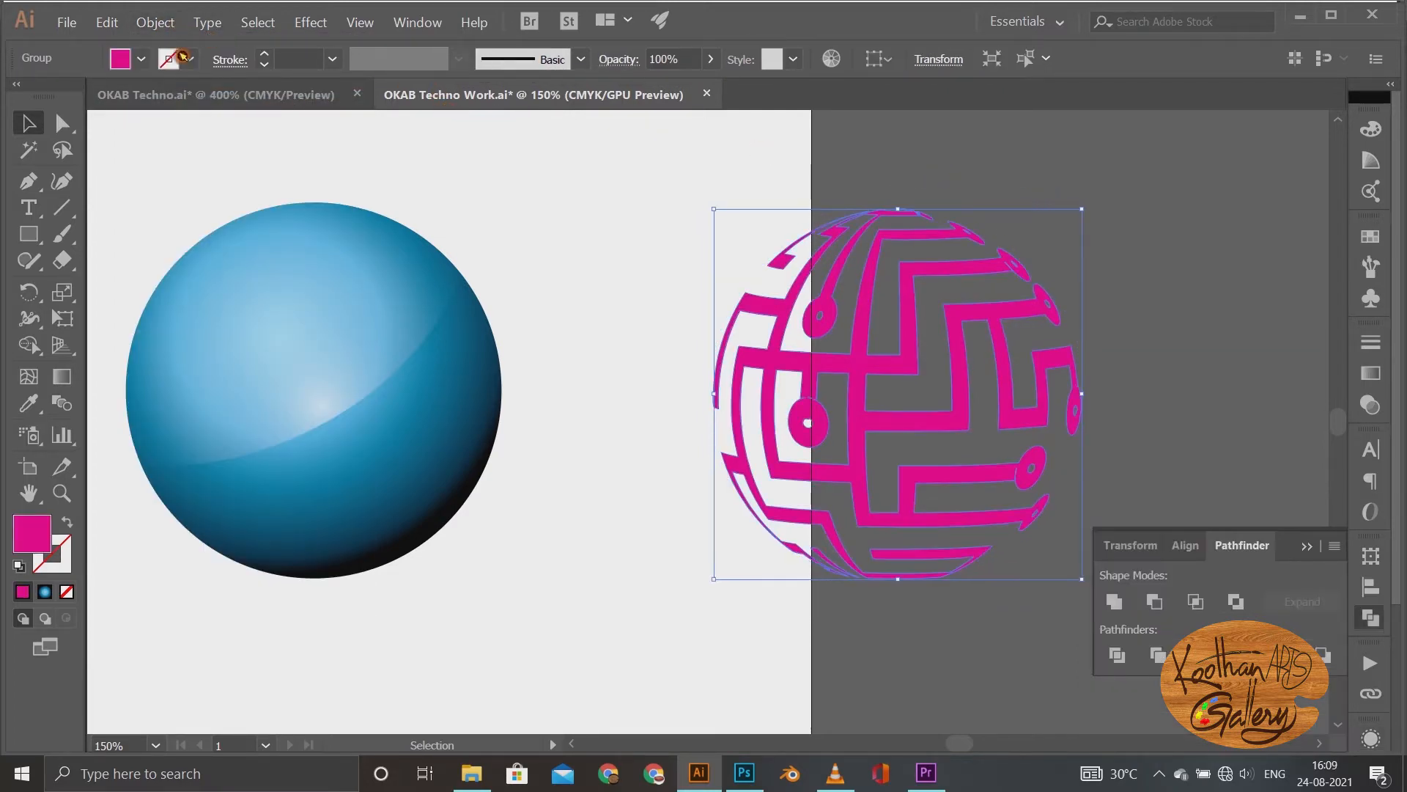
Step: Change the fill of the spherical circuit pattern to the light green swatch
left_click(140, 58)
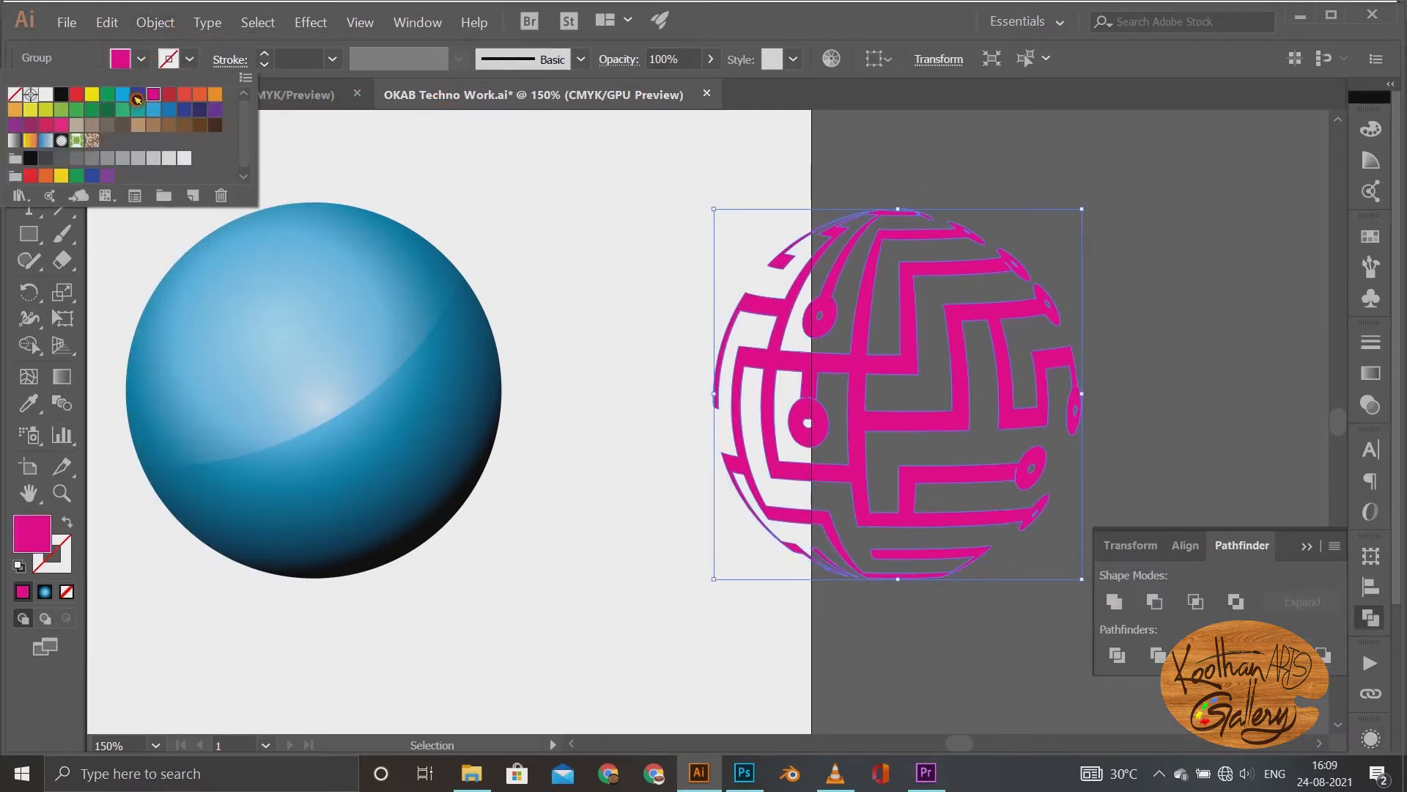
left_click(61, 109)
left_click(588, 512)
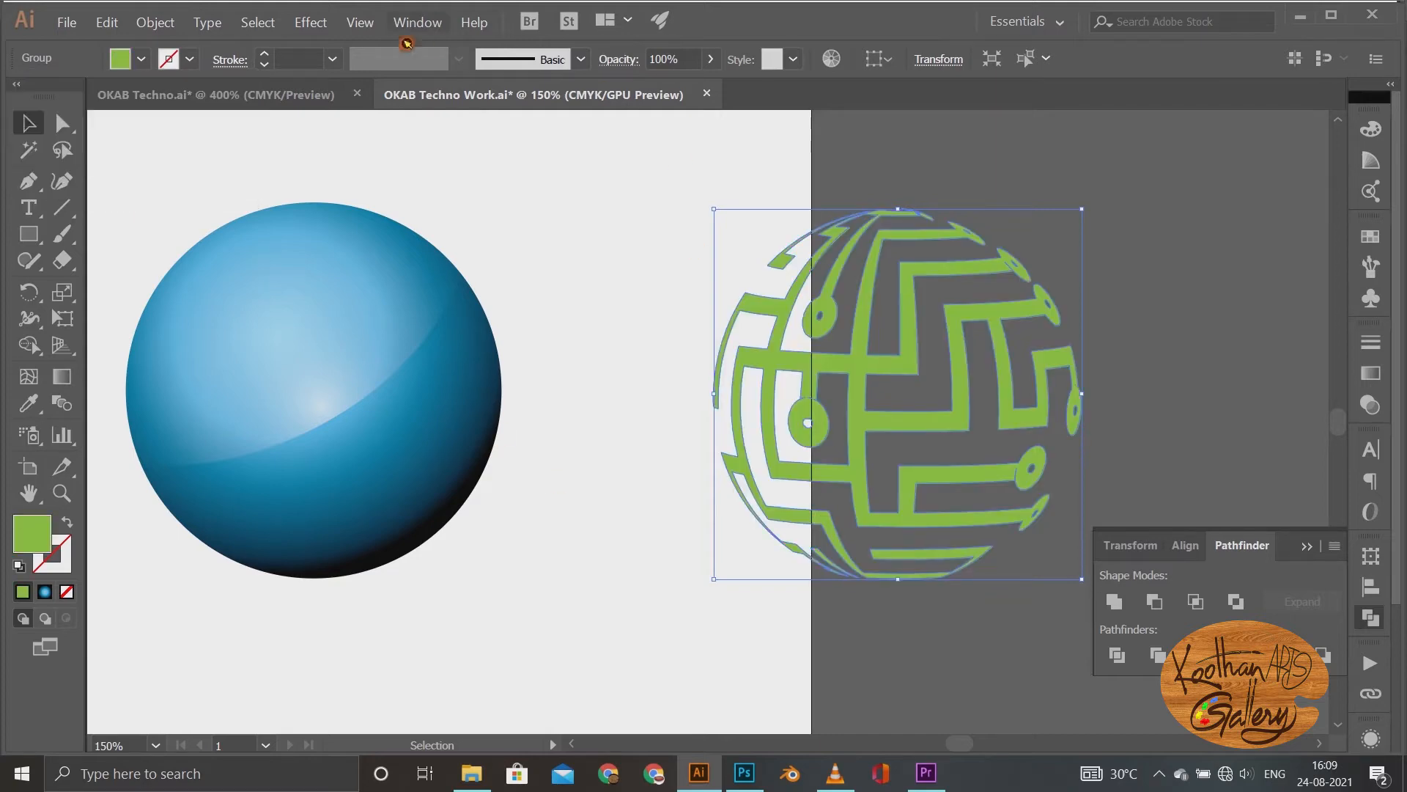
Step: Extrude the green circuit sphere in 3D with rotations of 4°, -4° and 0°, 50° perspective and 50 pt depth
left_click(312, 24)
mouse_move(367, 136)
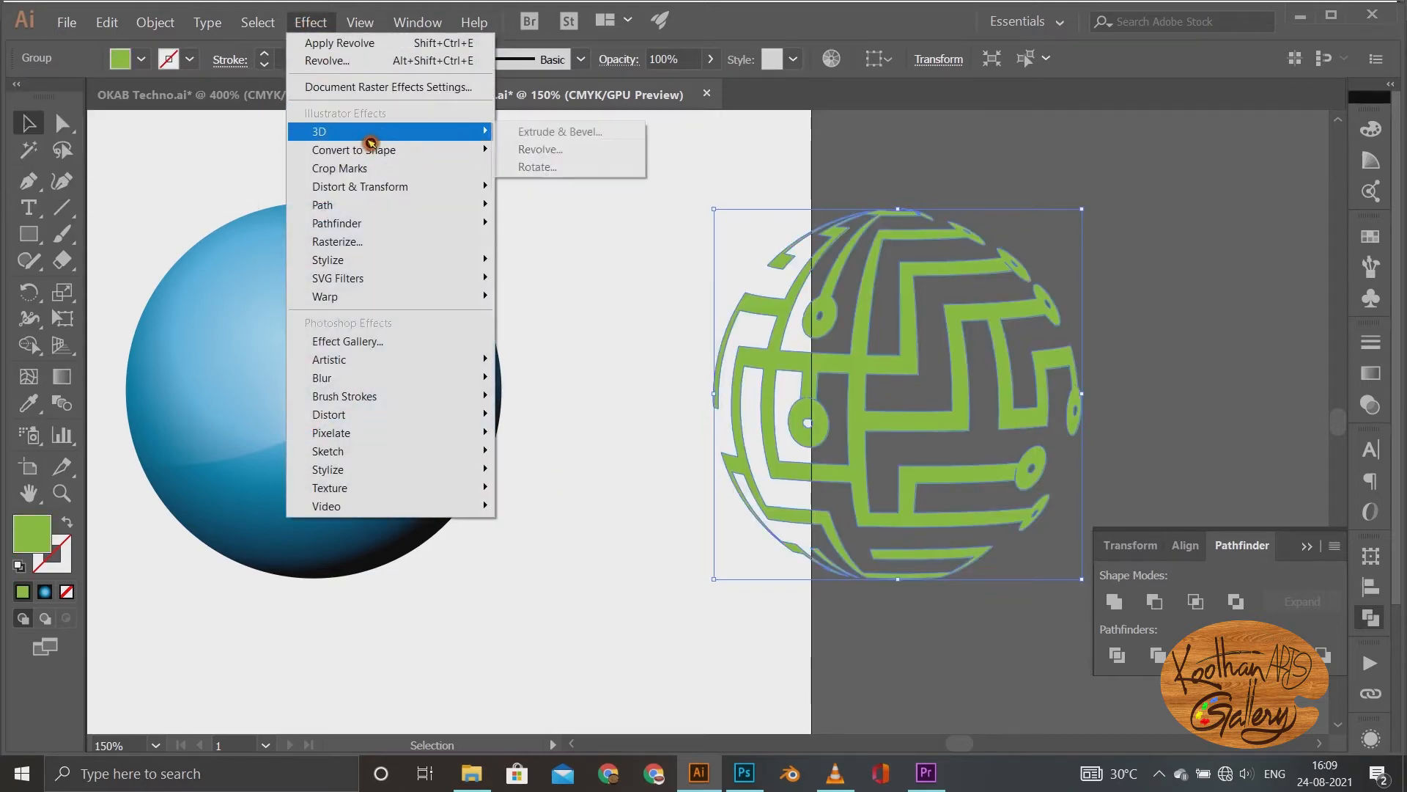
left_click(600, 137)
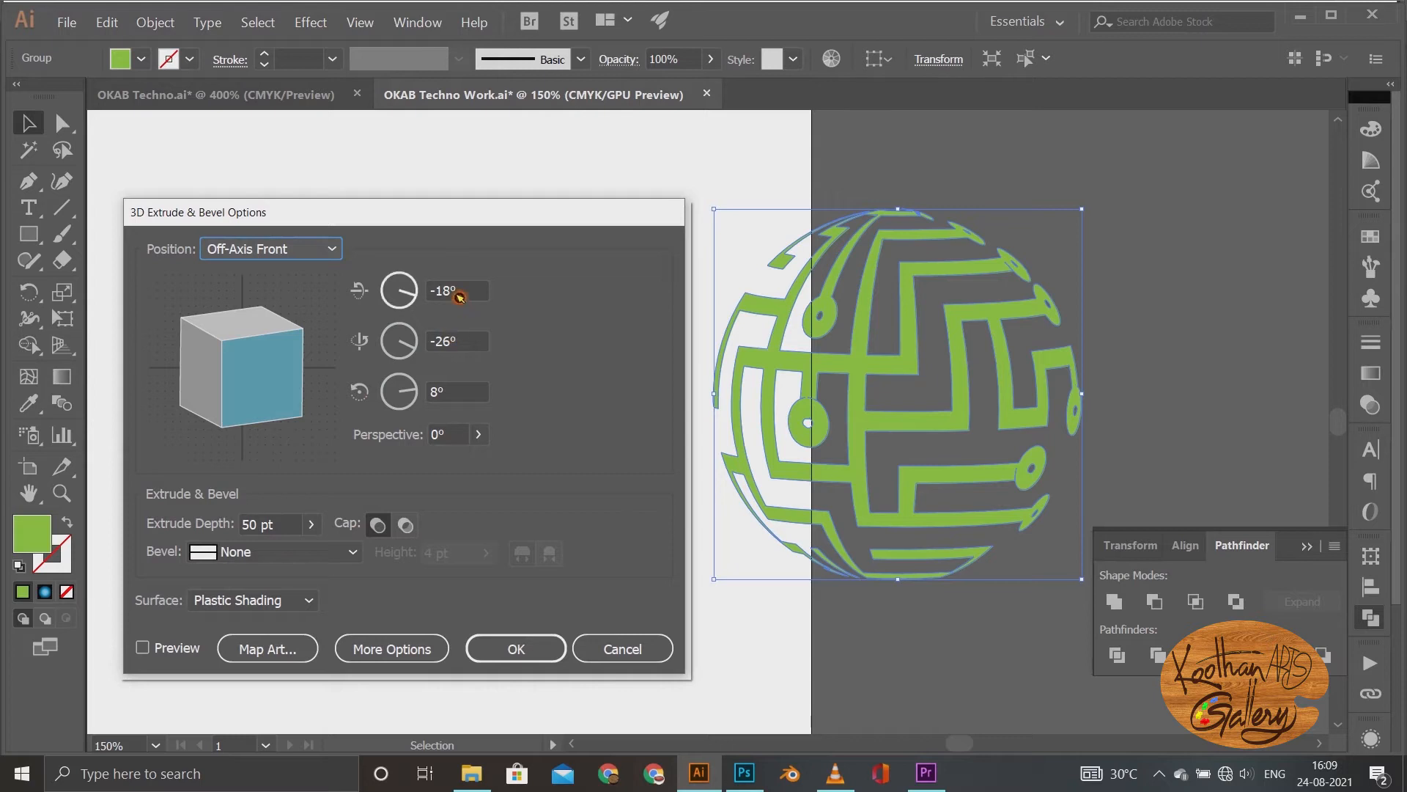
left_click_drag(454, 294, 447, 300)
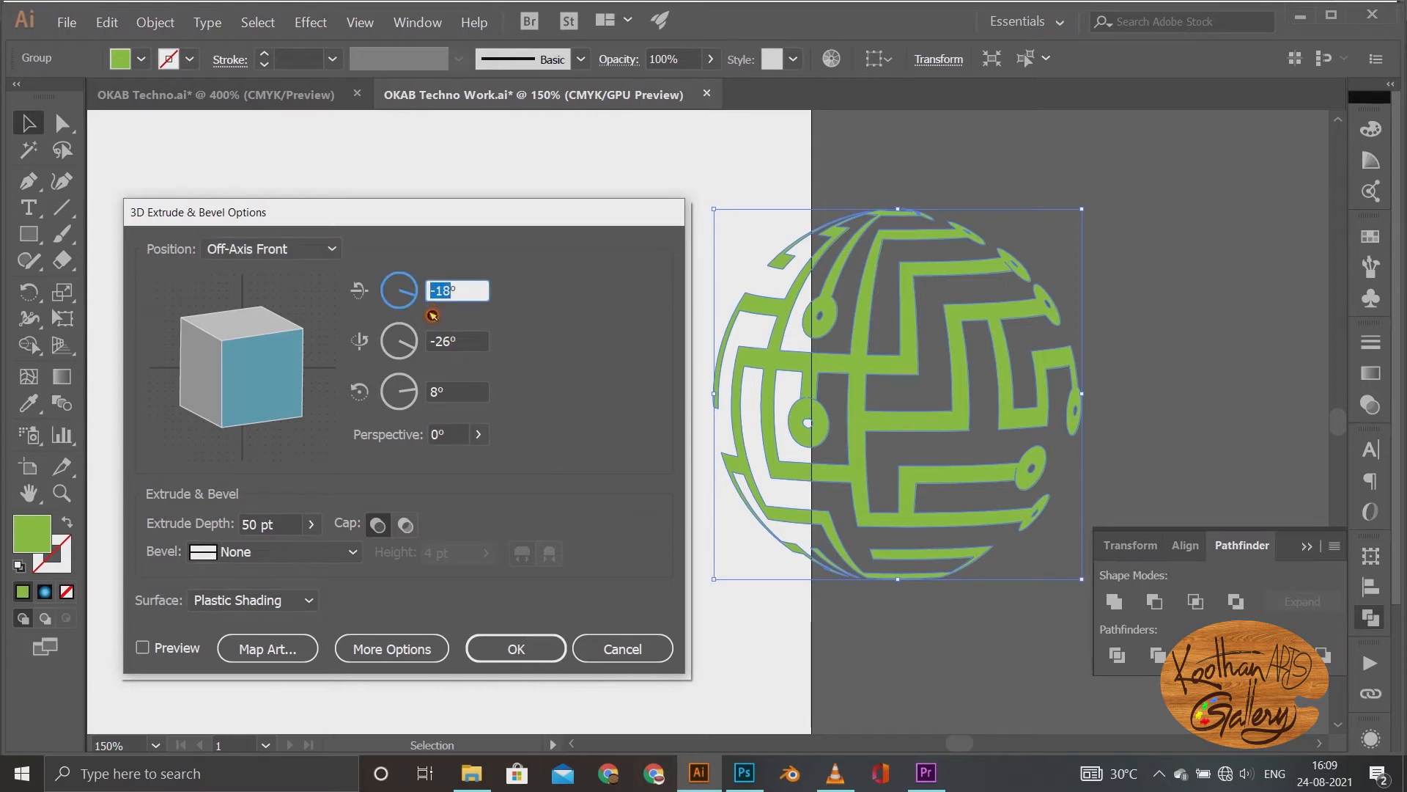
type("4")
left_click(445, 346)
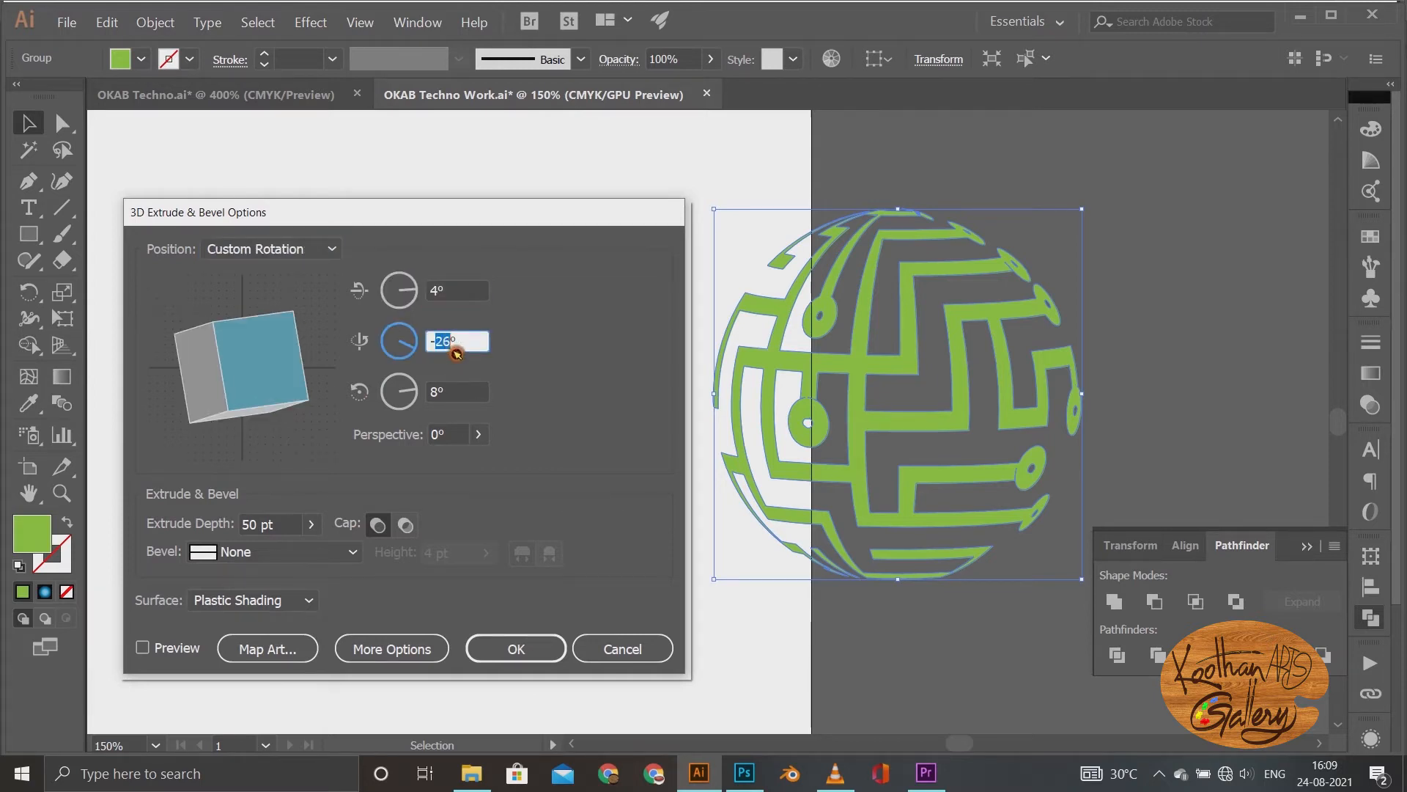
key("Tab")
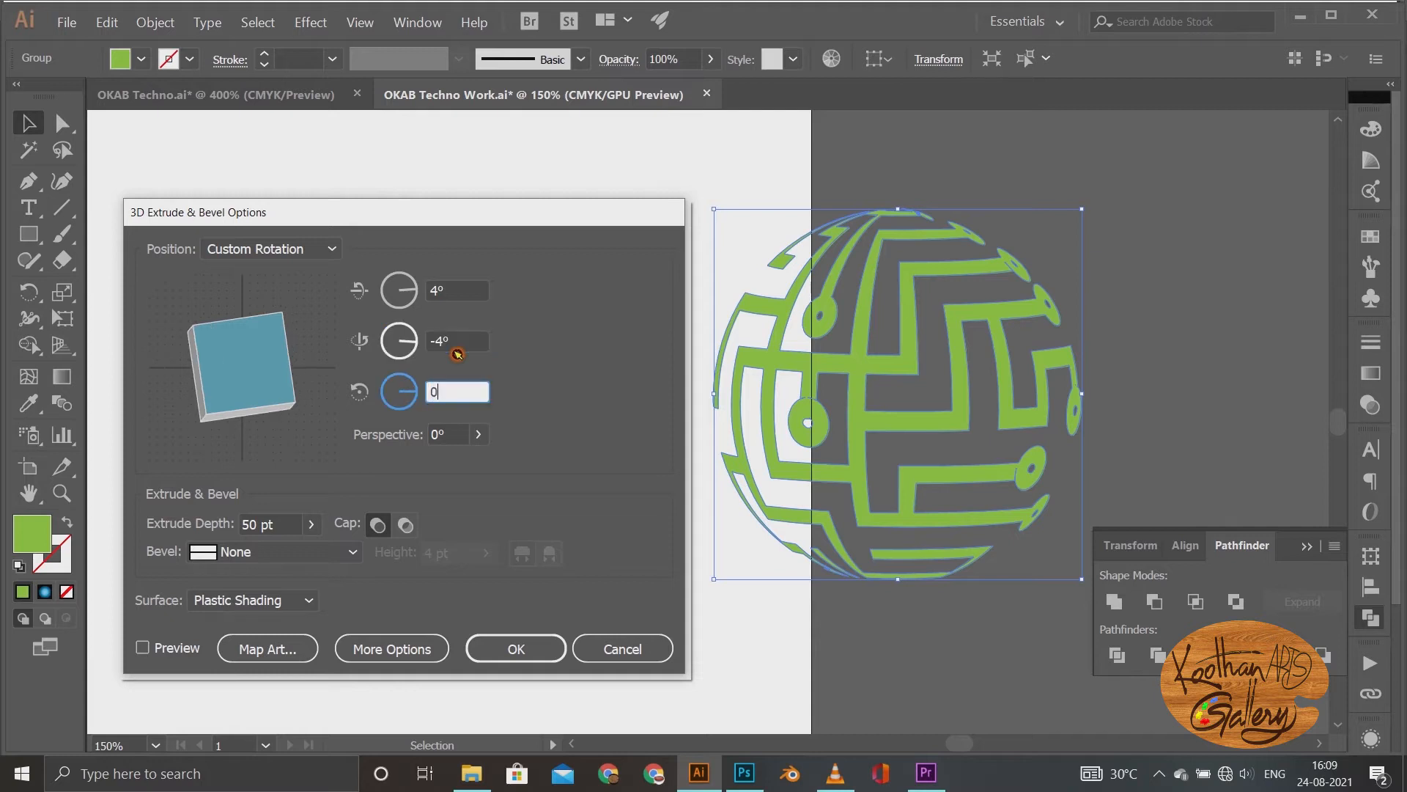
type("0")
key("Tab")
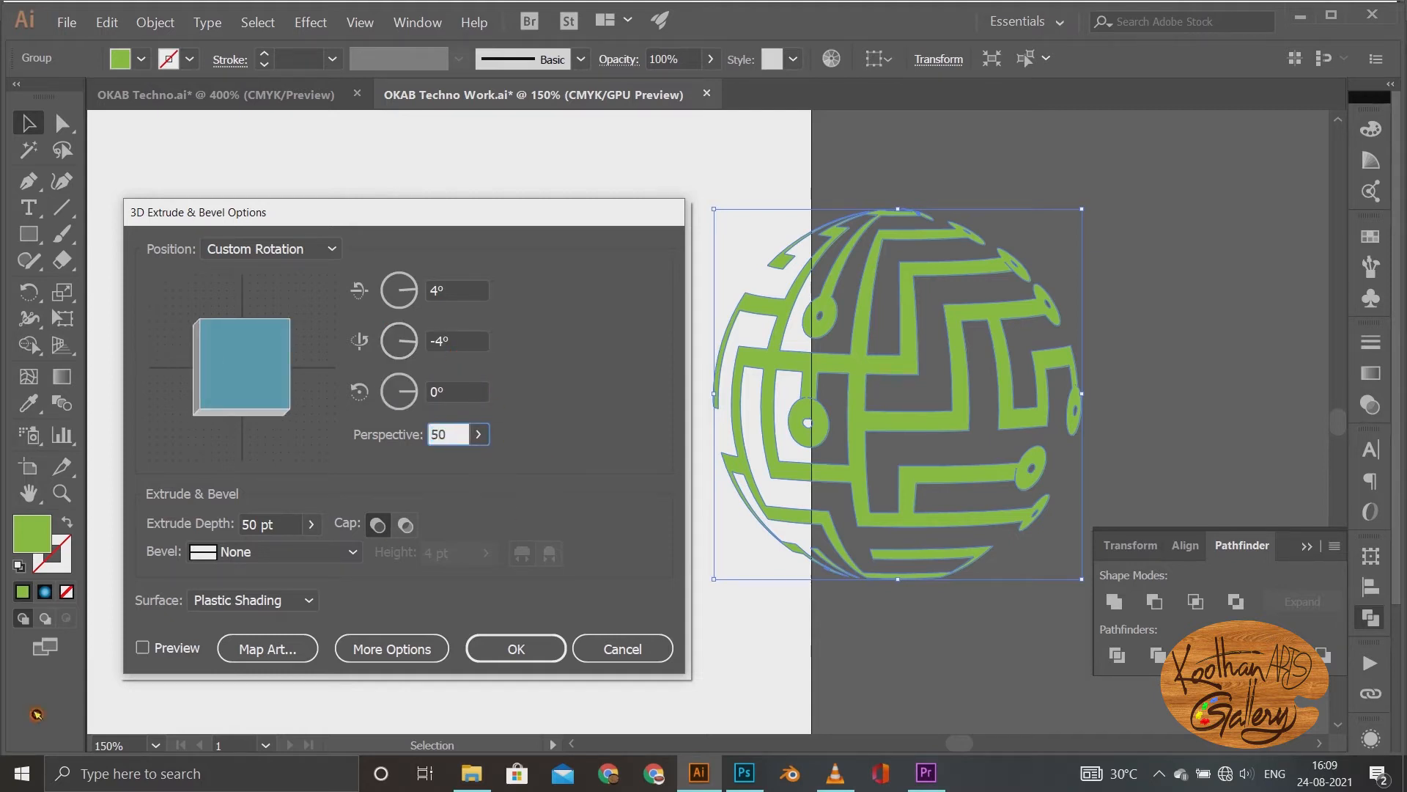
left_click(142, 647)
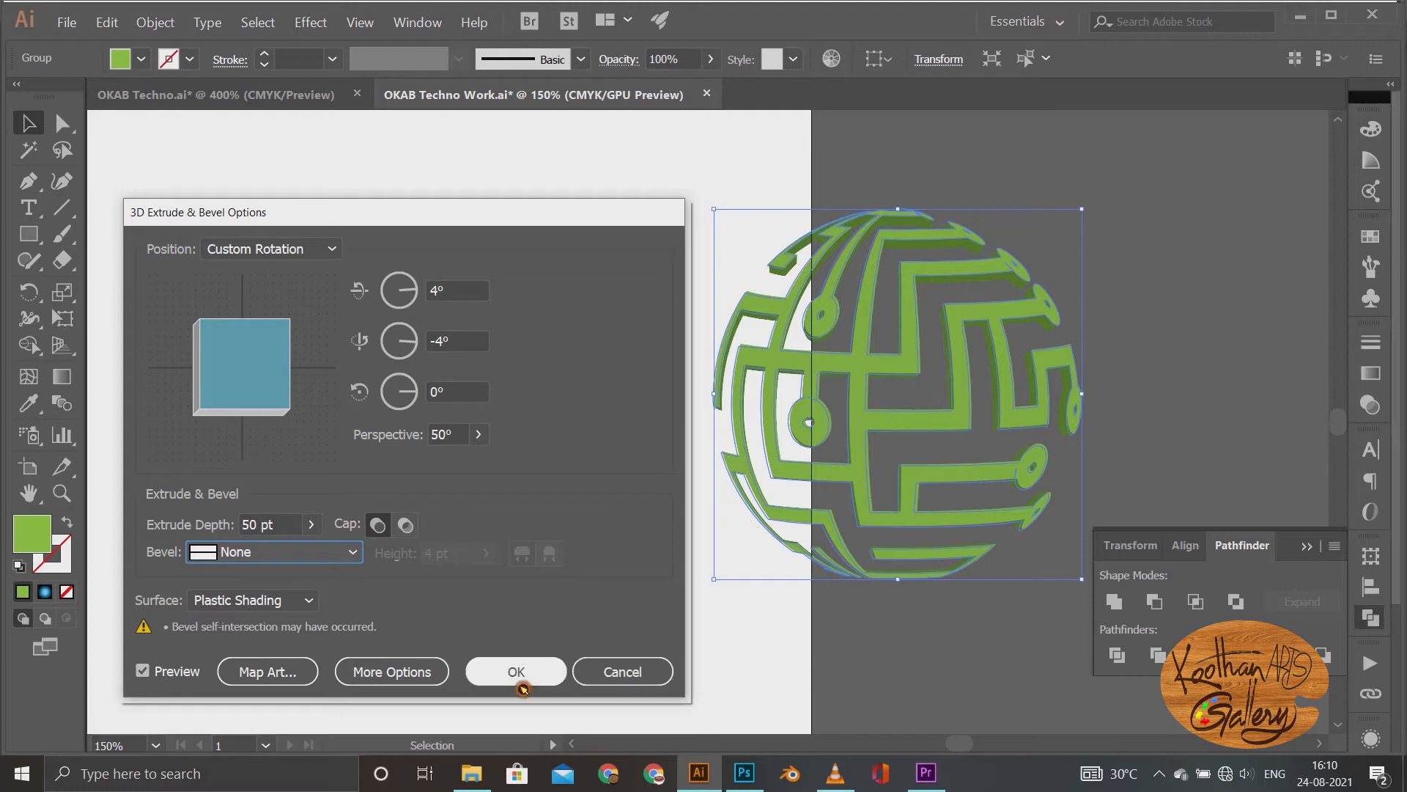
left_click(517, 676)
Step: Expand the appearance of the extruded circuit and unite the pieces of its side faces
scroll(927, 572, "down", 1)
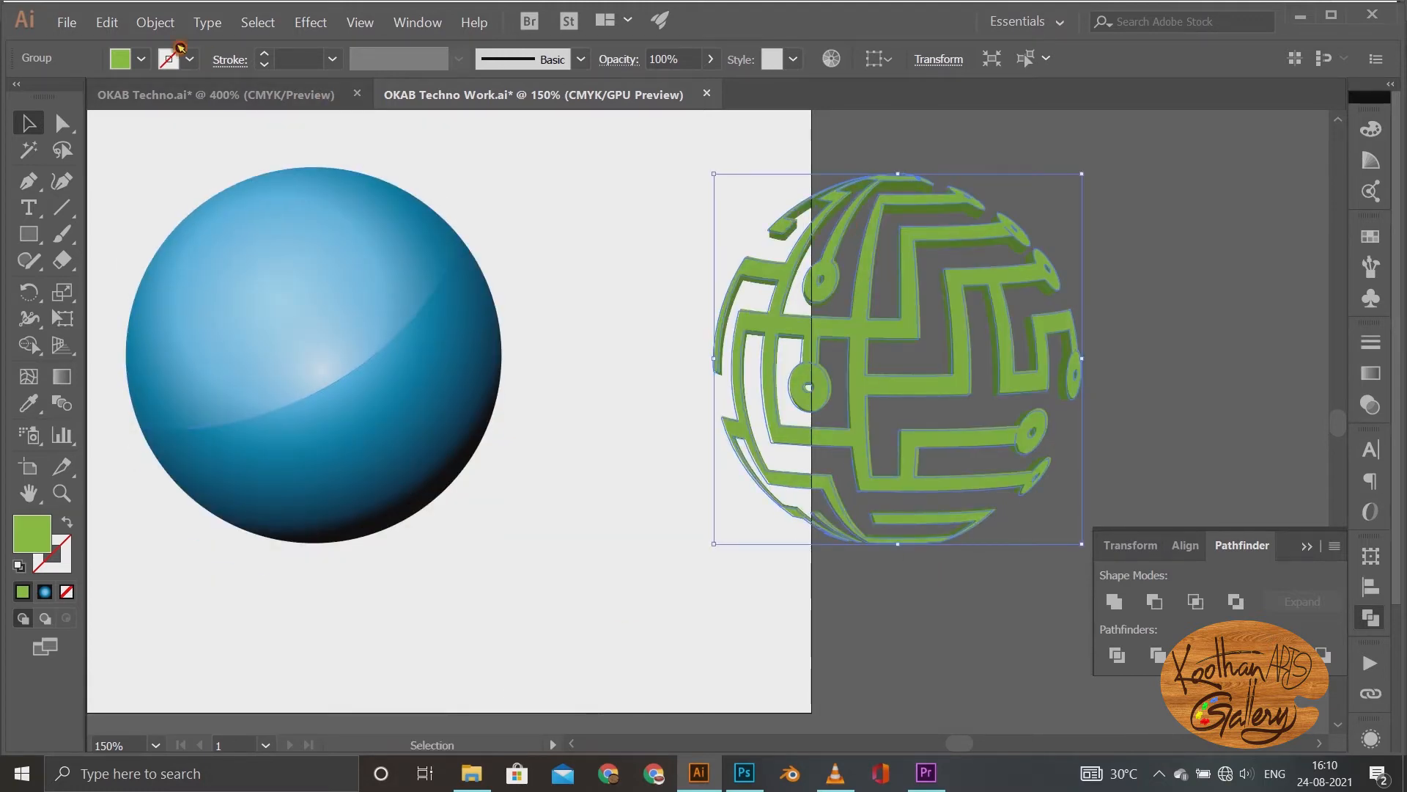
left_click(157, 22)
left_click(235, 211)
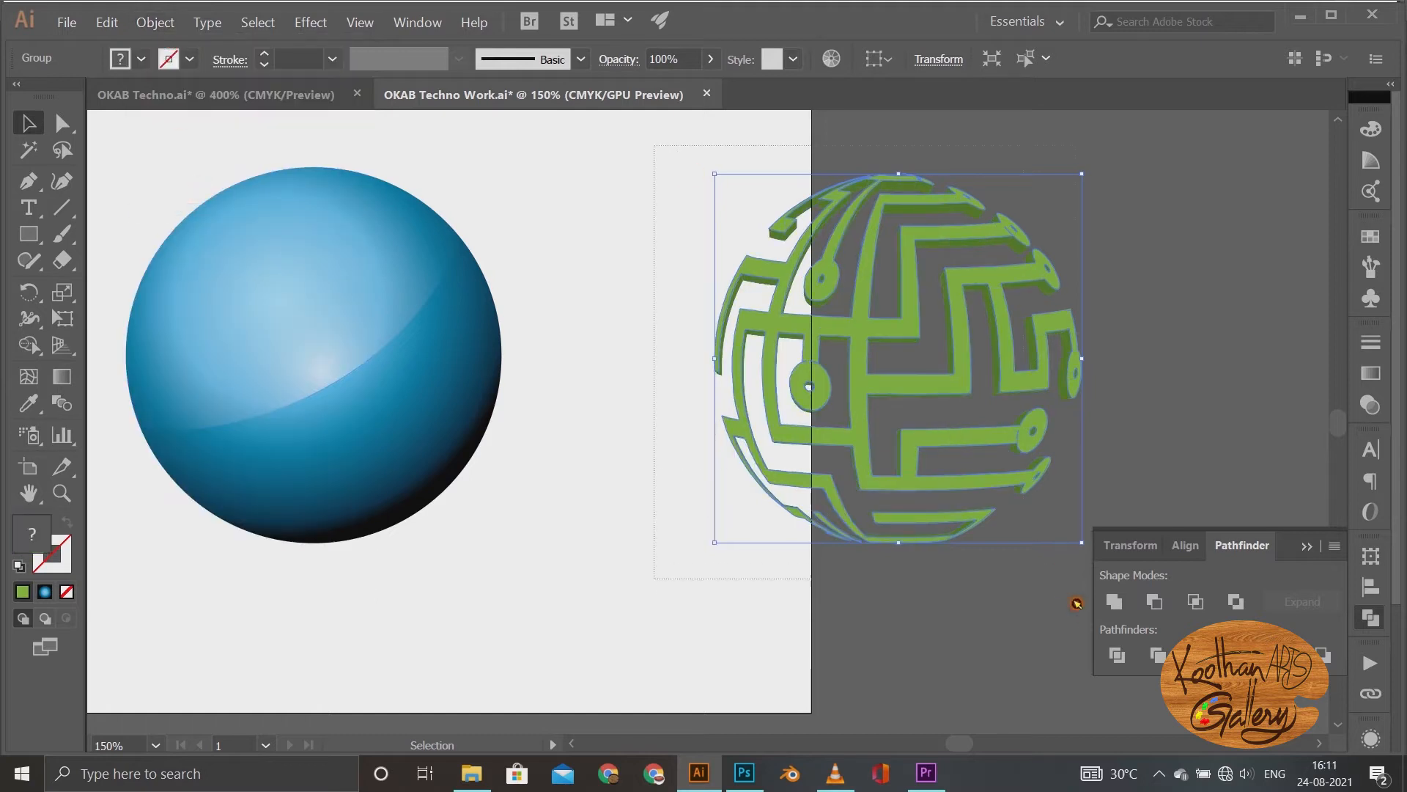
left_click(1128, 597)
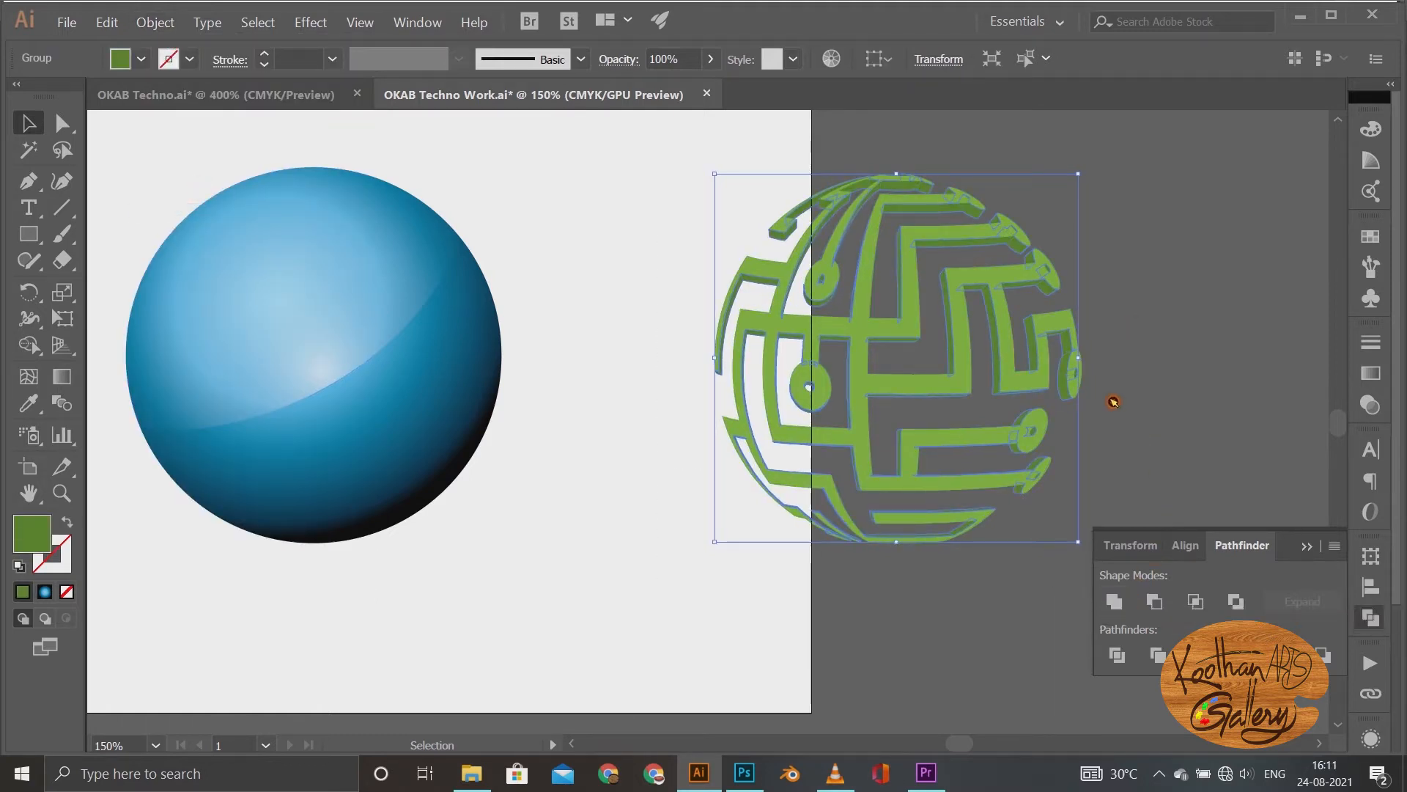
left_click(1166, 364)
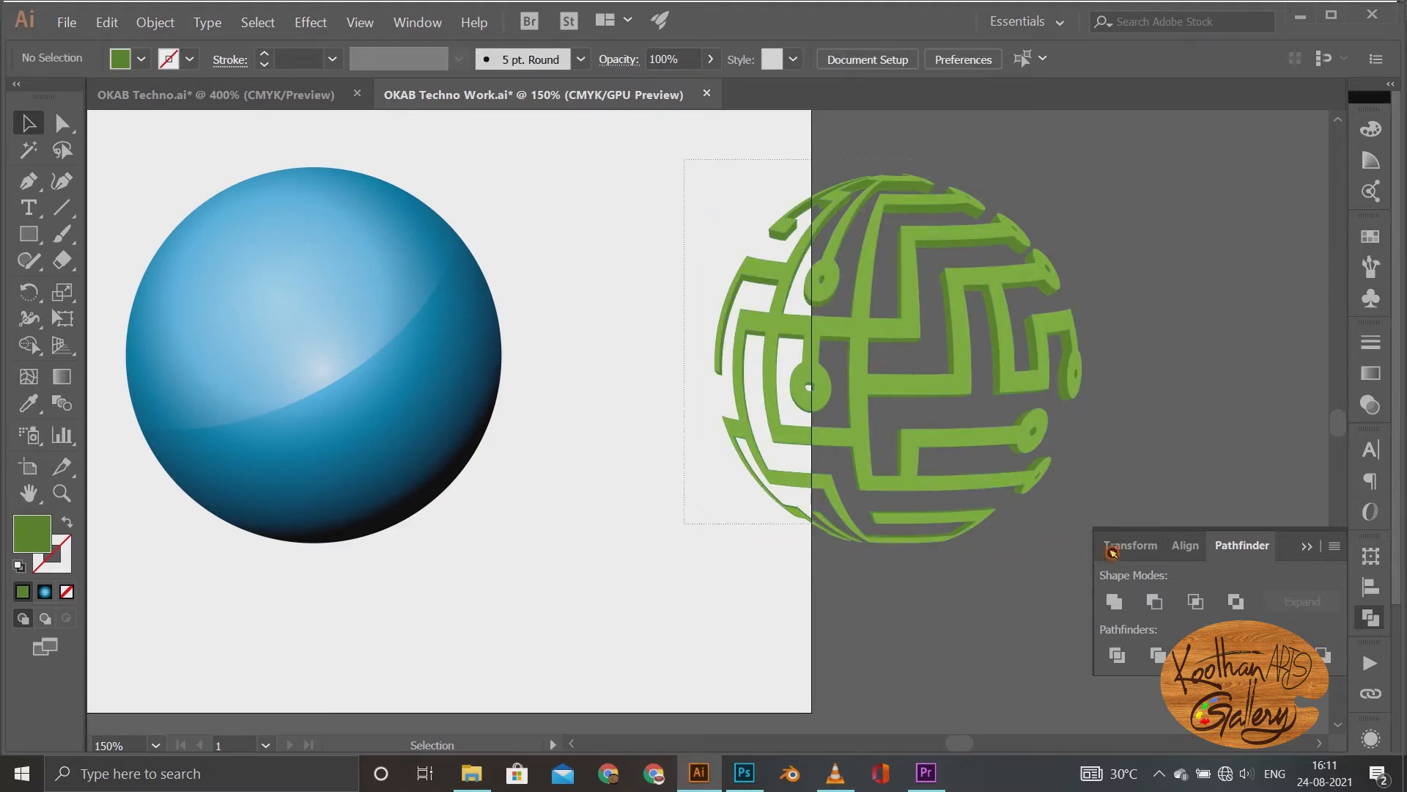
Step: Fill the circuit's side faces with the dark grey-to-black gradient sampled from the fourth gradient square
left_click(1062, 355)
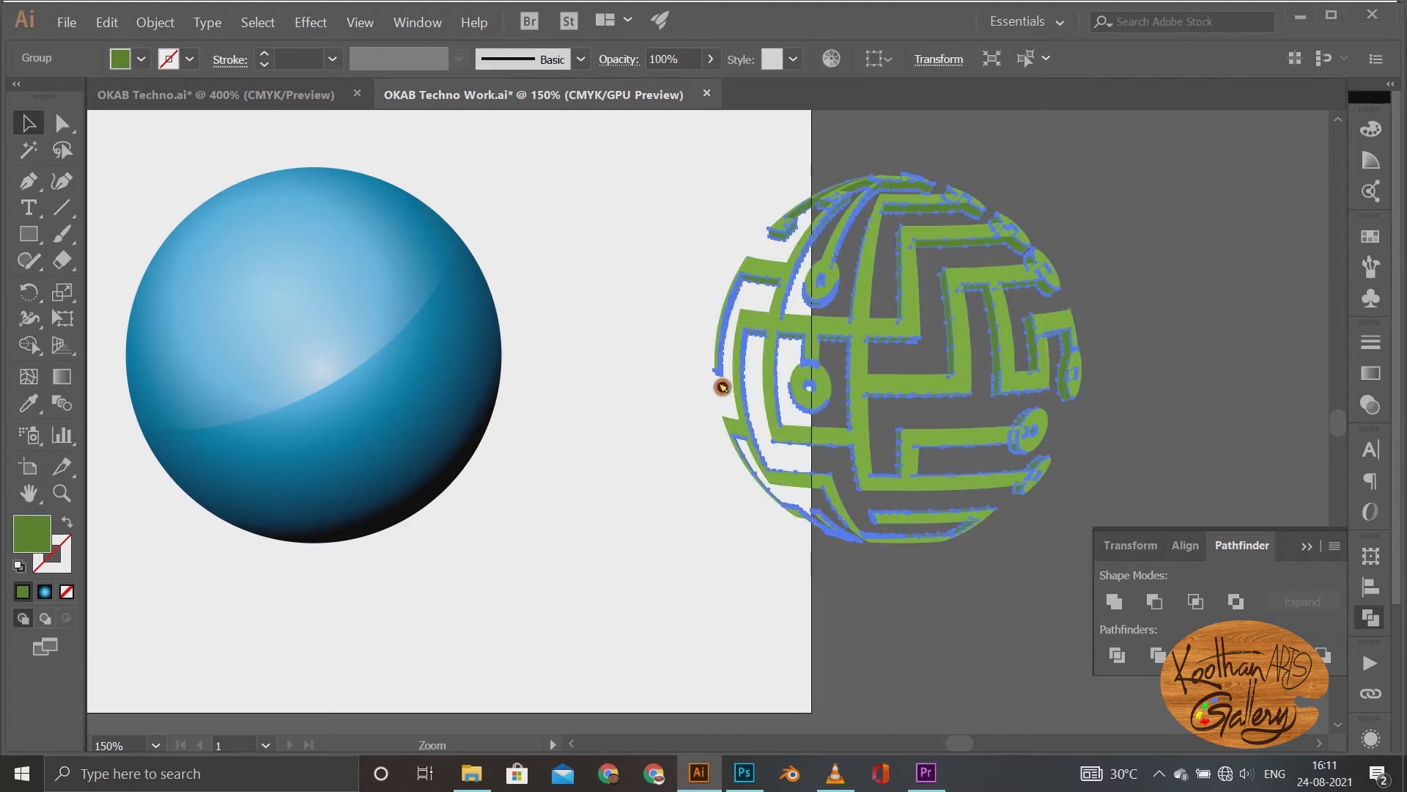
key("ctrl+minus")
key("i")
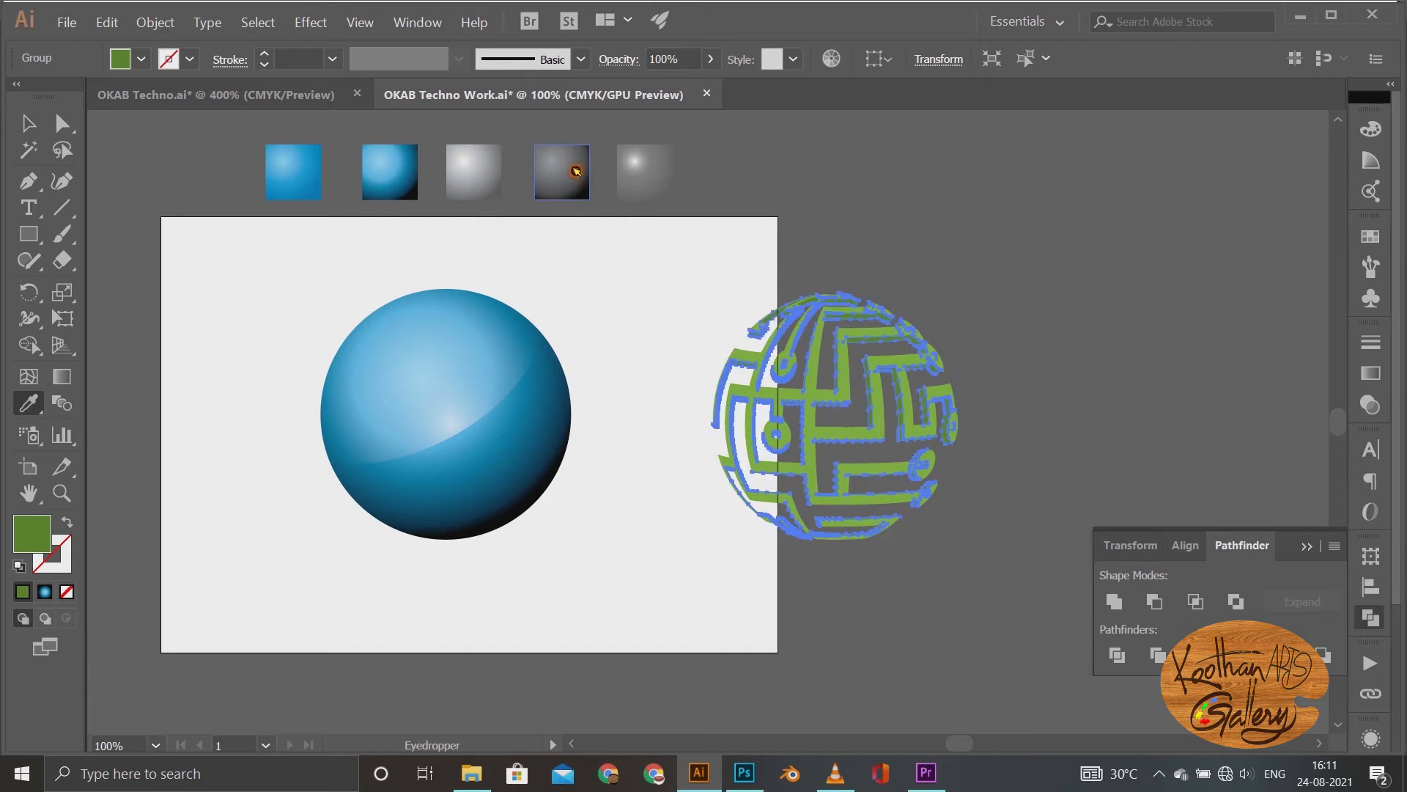
left_click(567, 192)
Step: Redraw the side-face gradient as one diagonal sweep from the circuit's centre to its lower-right edge
key("g")
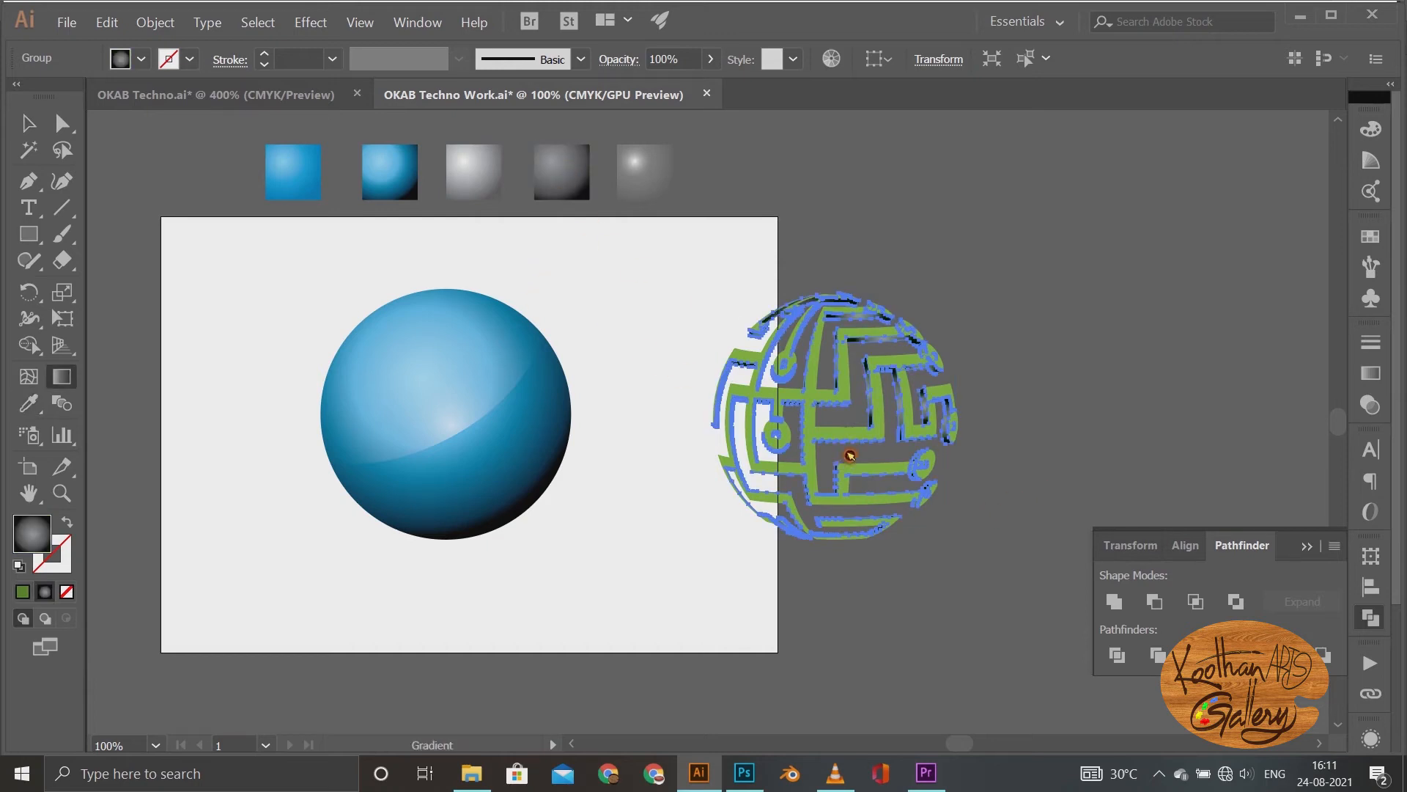
left_click_drag(910, 482, 910, 482)
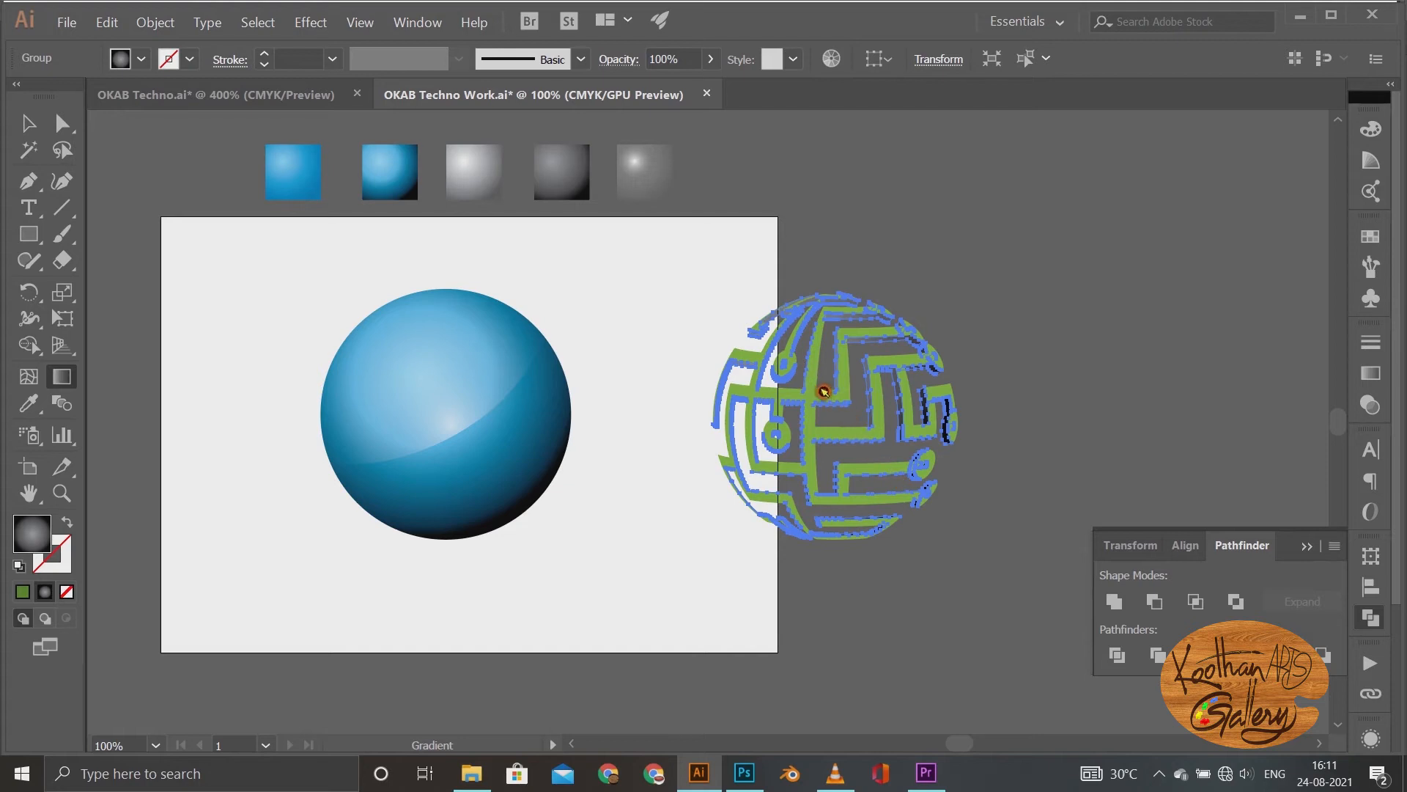
left_click_drag(909, 495, 909, 495)
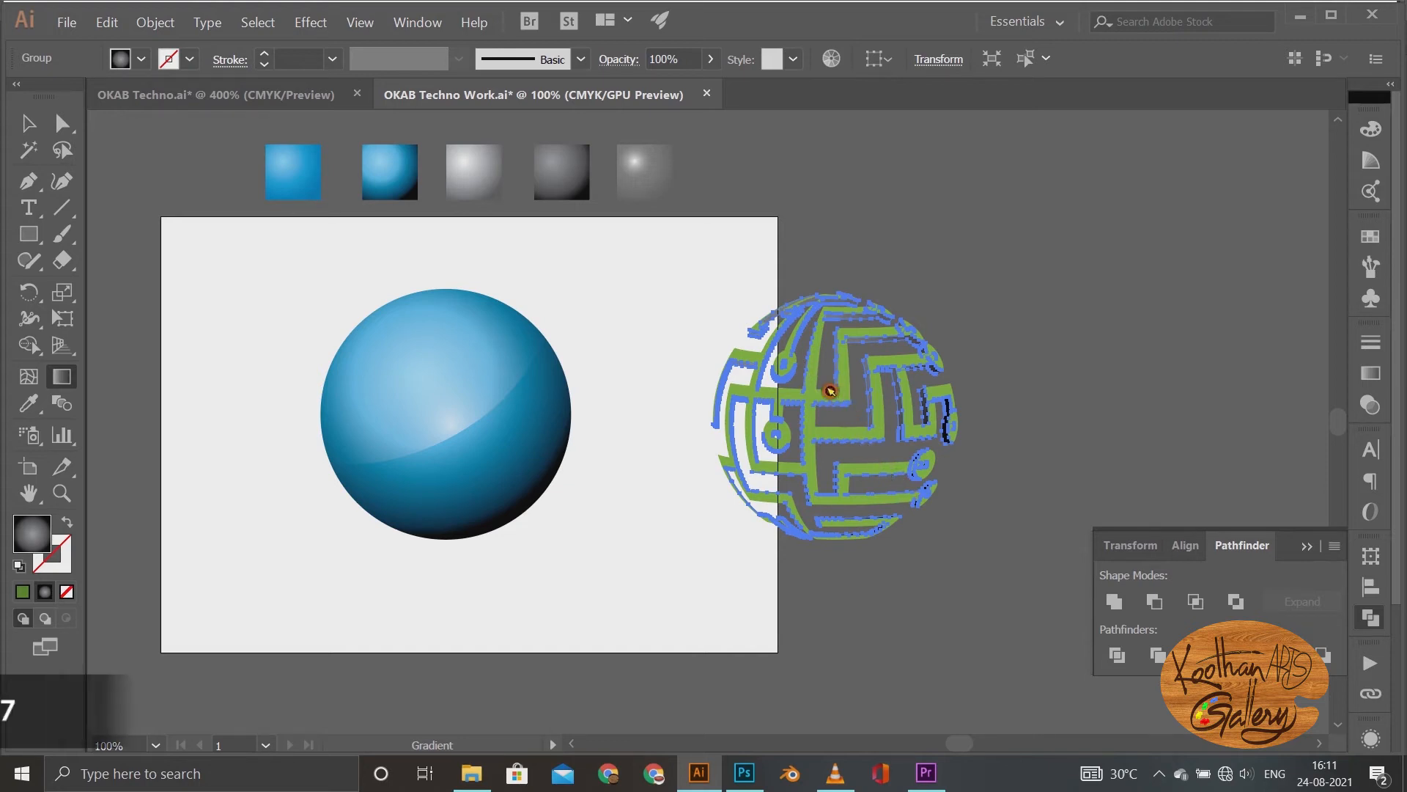
mouse_move(827, 381)
left_mouse_down()
mouse_move(930, 484)
mouse_move(952, 527)
left_mouse_up()
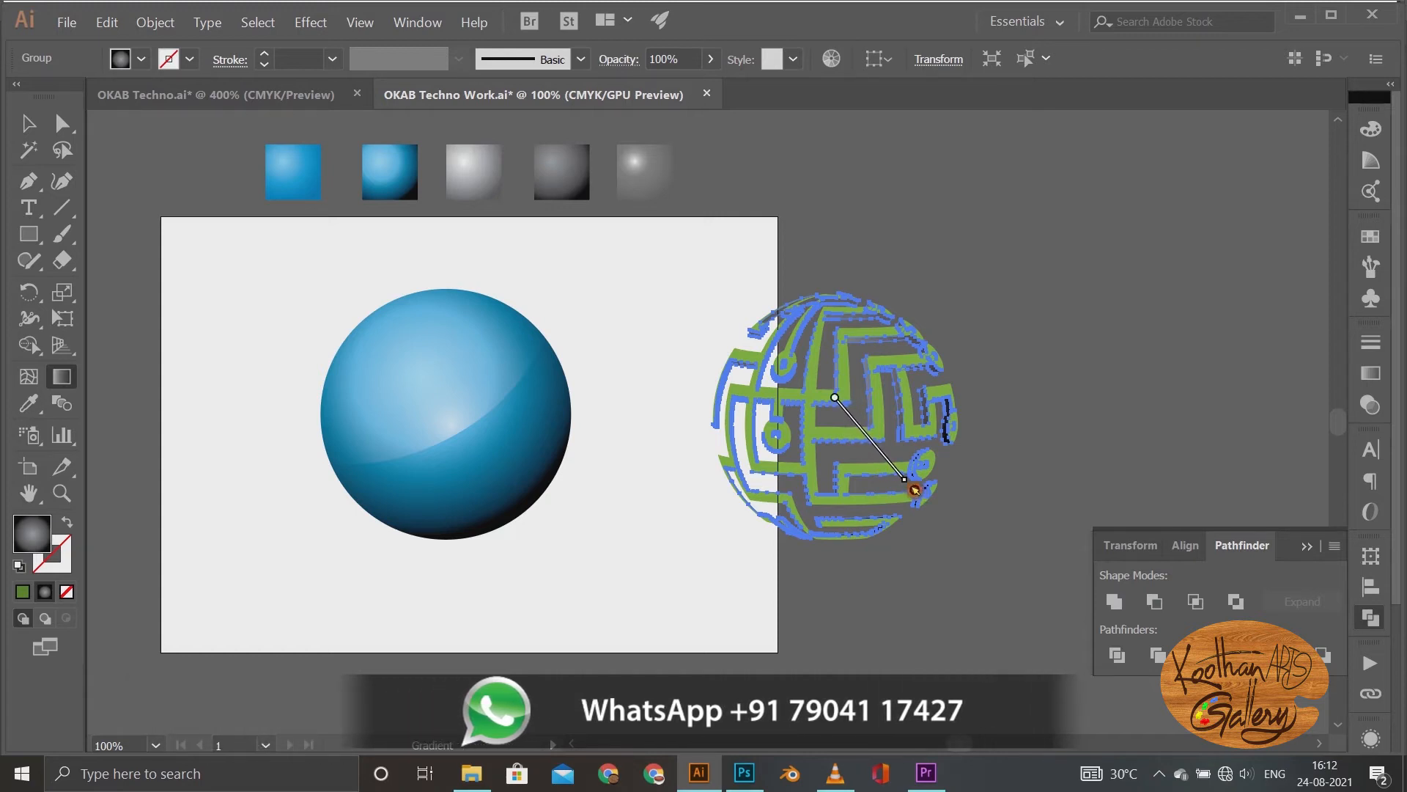
left_click_drag(915, 489, 914, 490)
left_click(28, 123)
left_click(1121, 339)
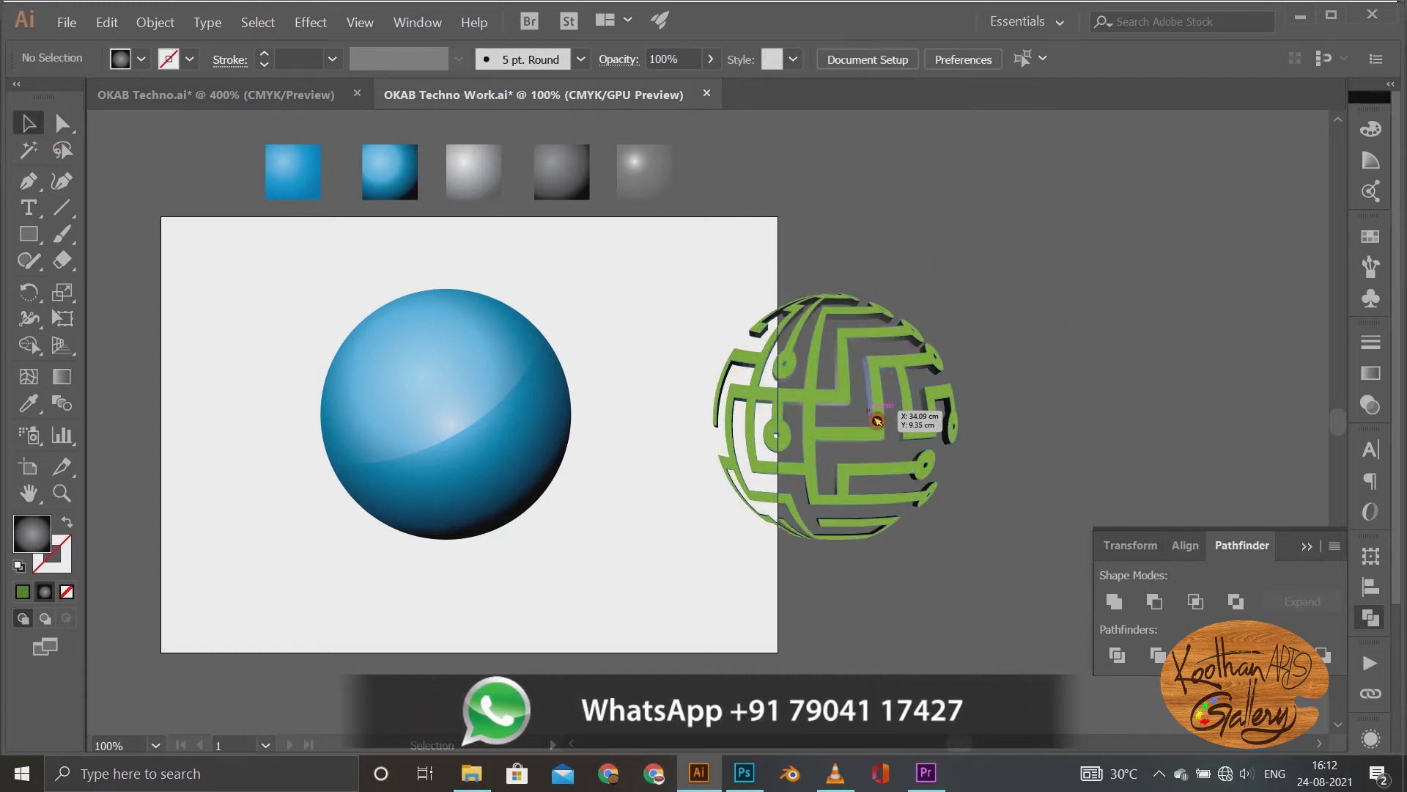
Step: Fill the circuit's front faces with the sampled light silver gradient, stretched diagonally from upper left to lower right
left_click(883, 428)
key("i")
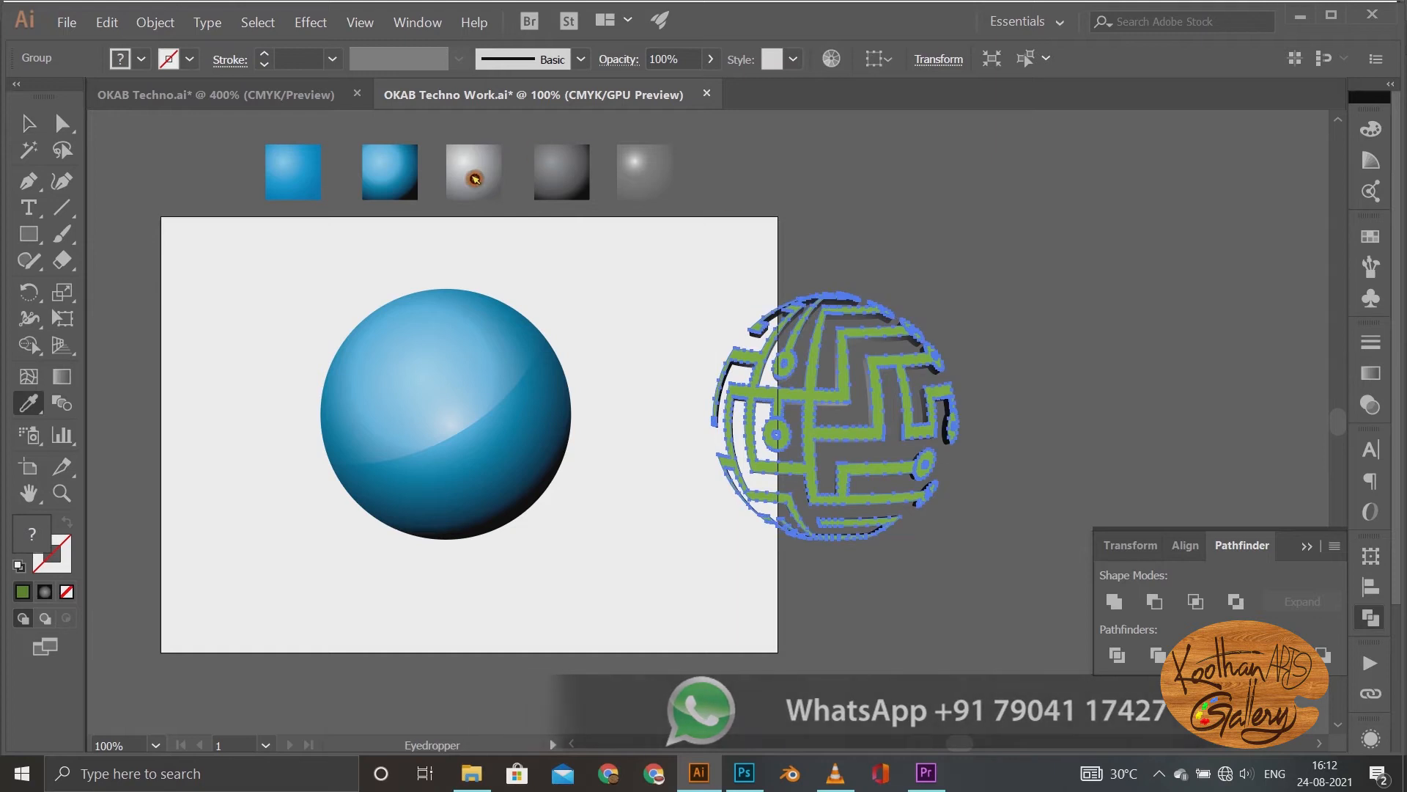
left_click(472, 173)
key("g")
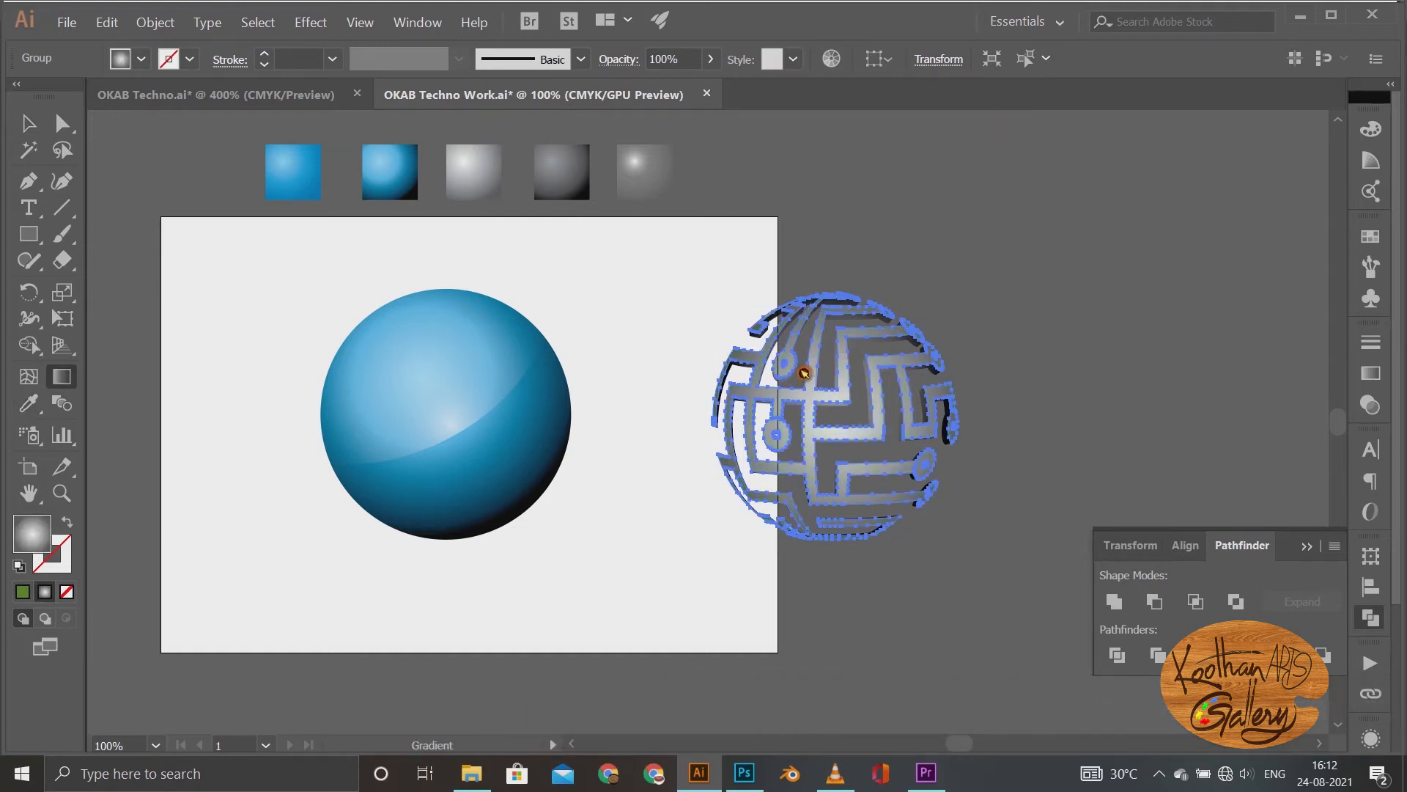
left_click_drag(897, 475, 897, 475)
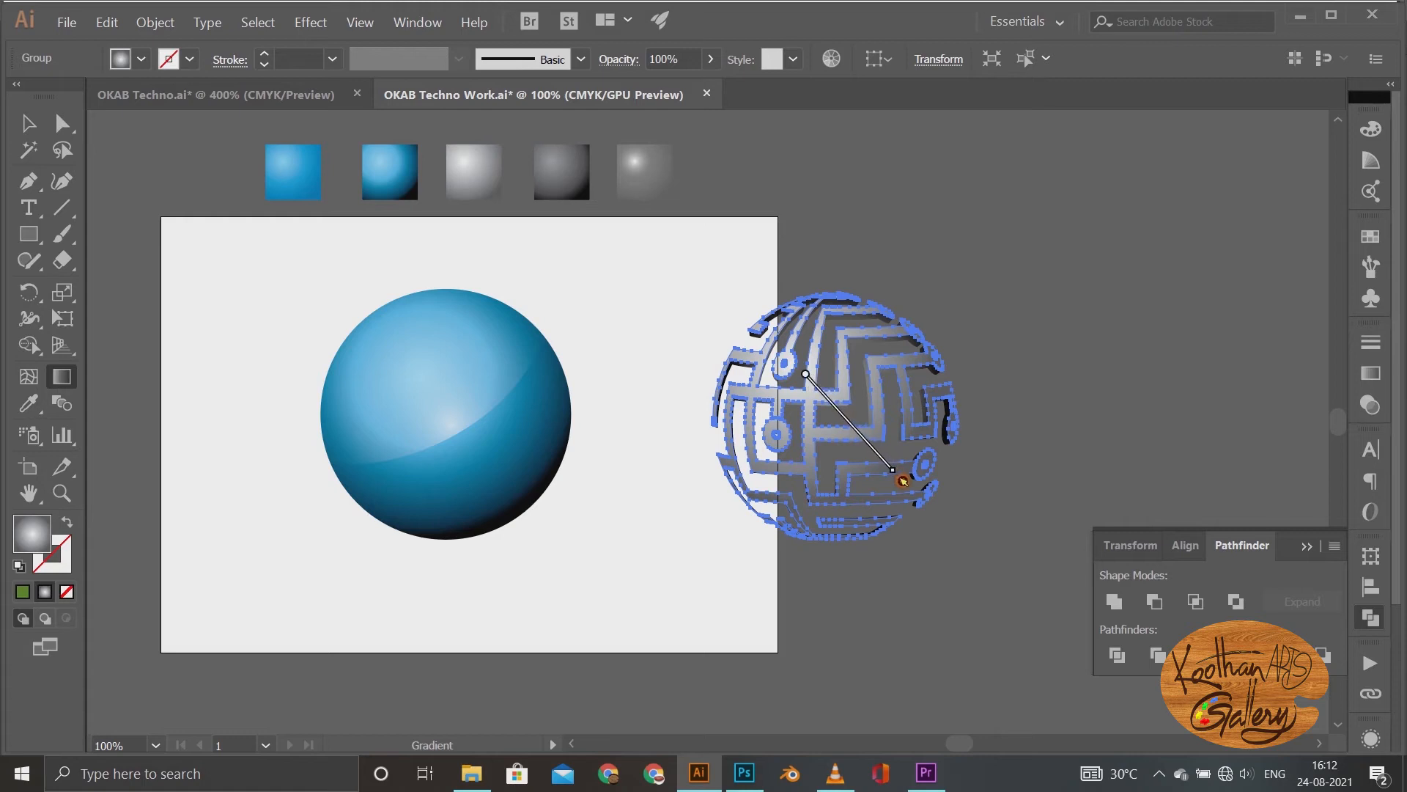
key("v")
left_click(786, 302)
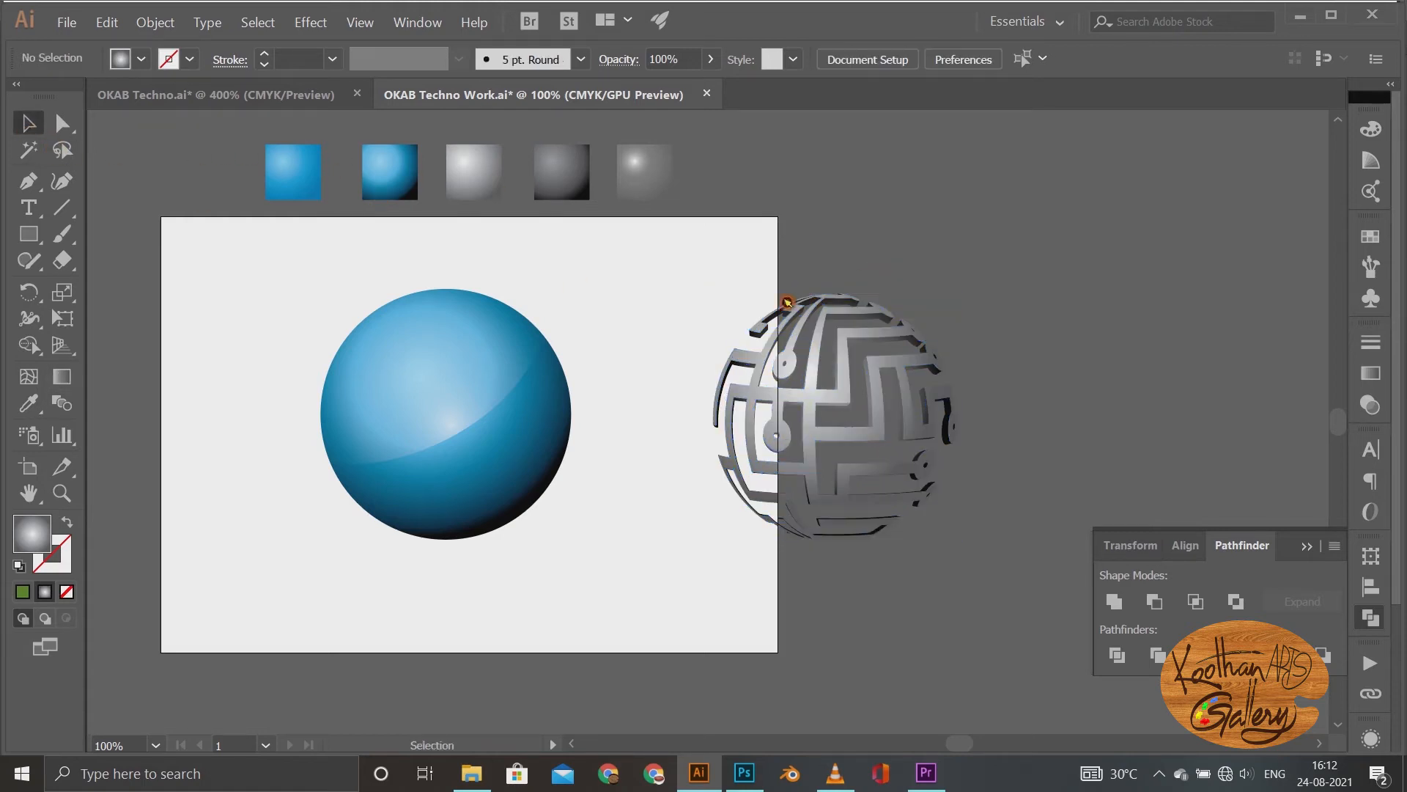
Step: Move the complete metallic circuit onto the blue sphere and fit it over the surface
left_click(955, 489)
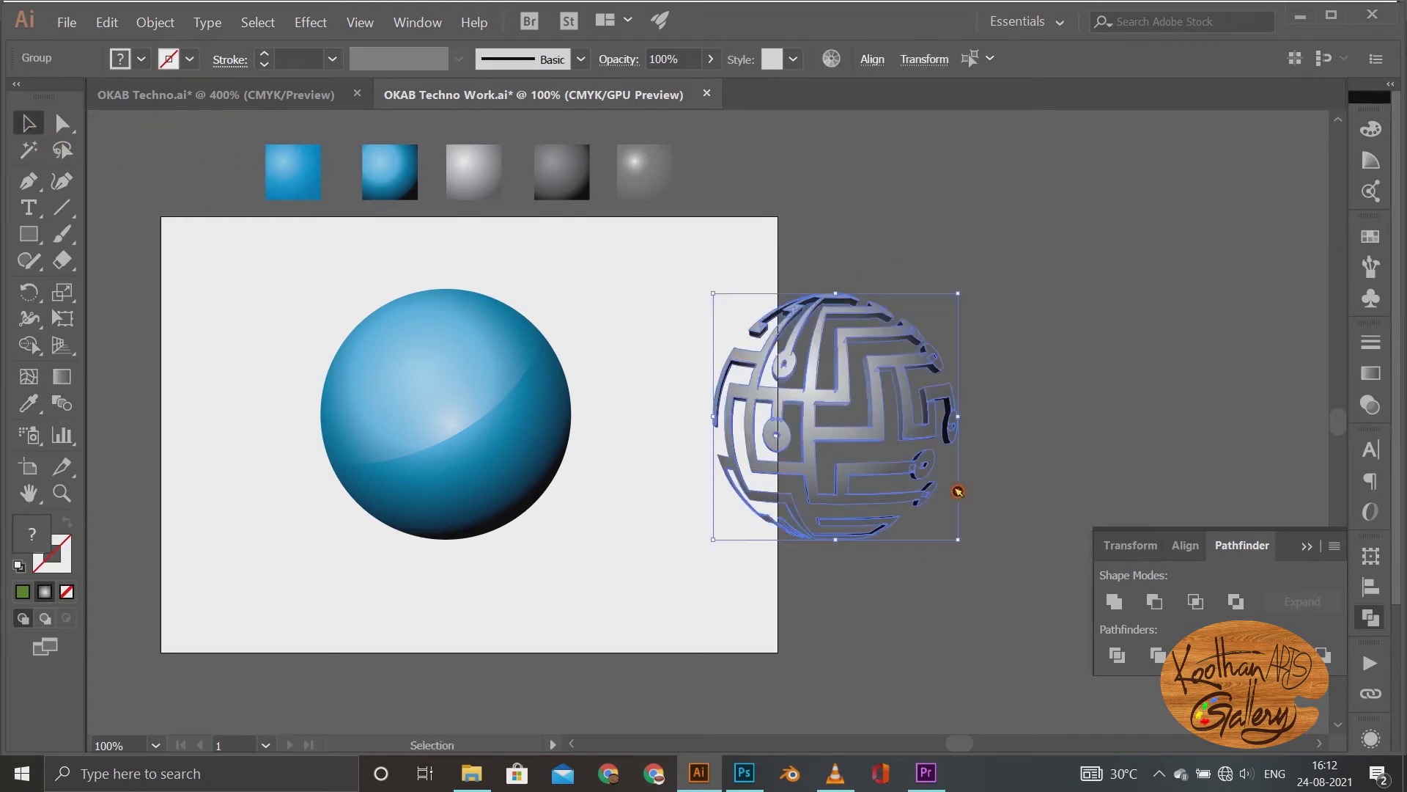
left_click_drag(952, 445, 569, 440)
left_click(672, 456)
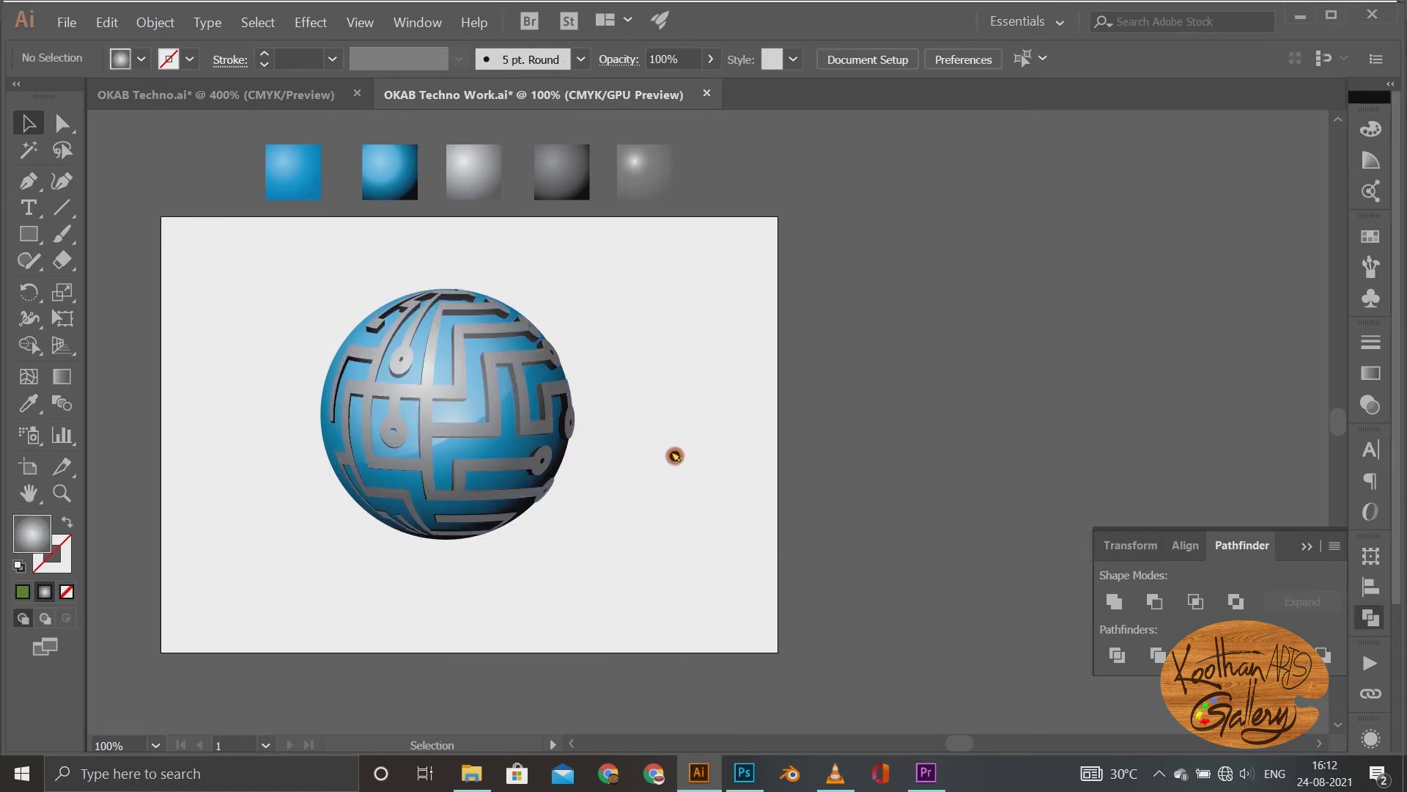
left_click(470, 444)
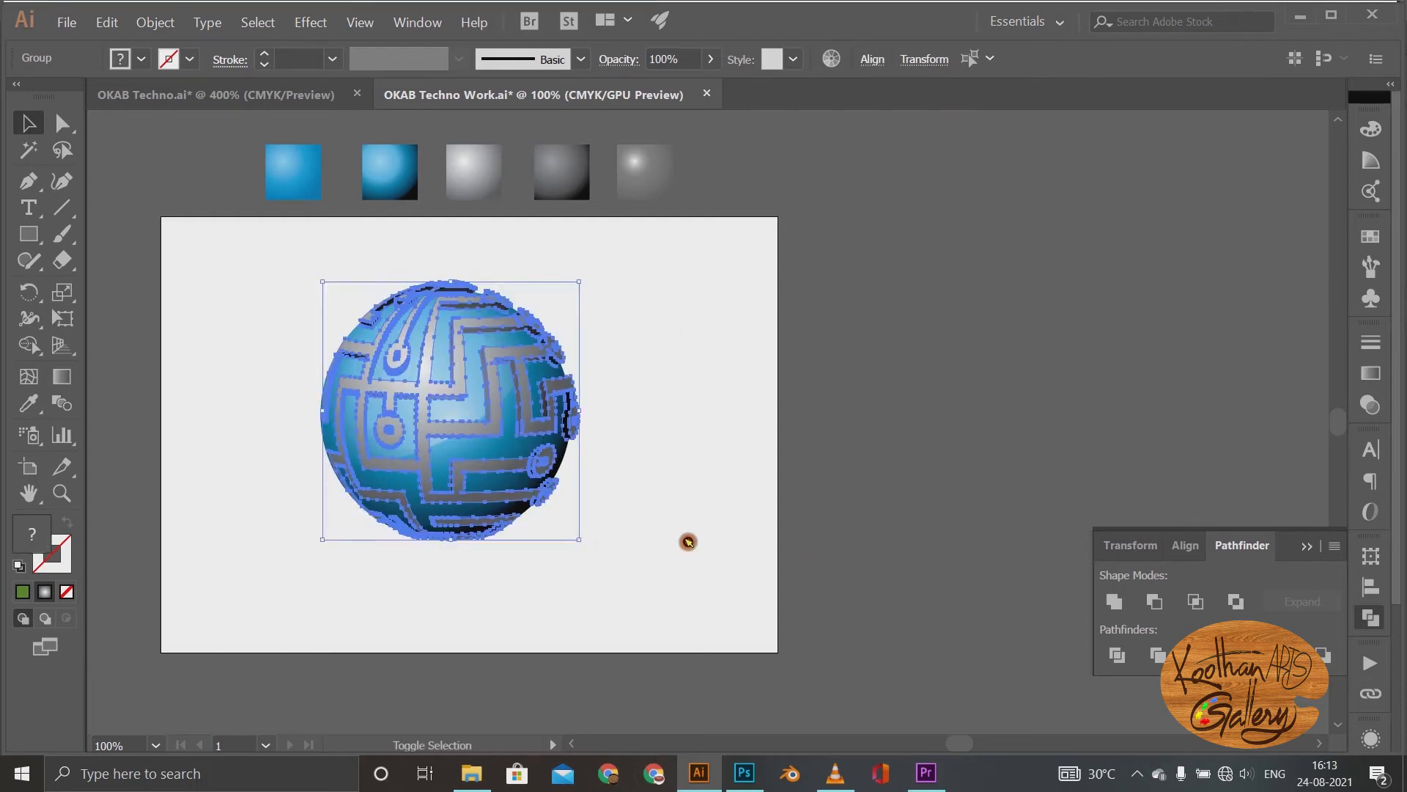
left_click(735, 528)
Step: Give the selected front-face circuit shape no fill and a white 1 pt stroke
key("ctrl+equal")
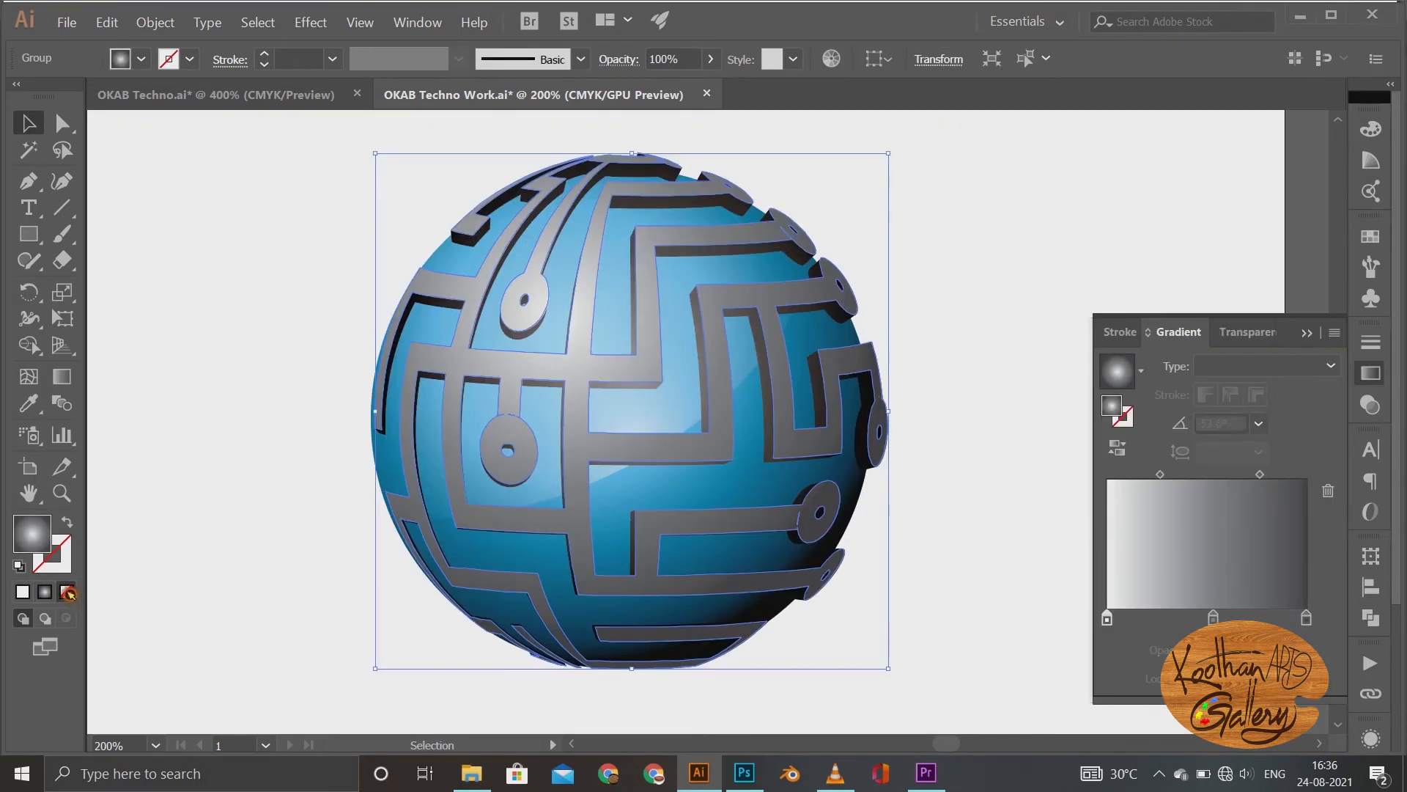
key("slash")
left_click(141, 59)
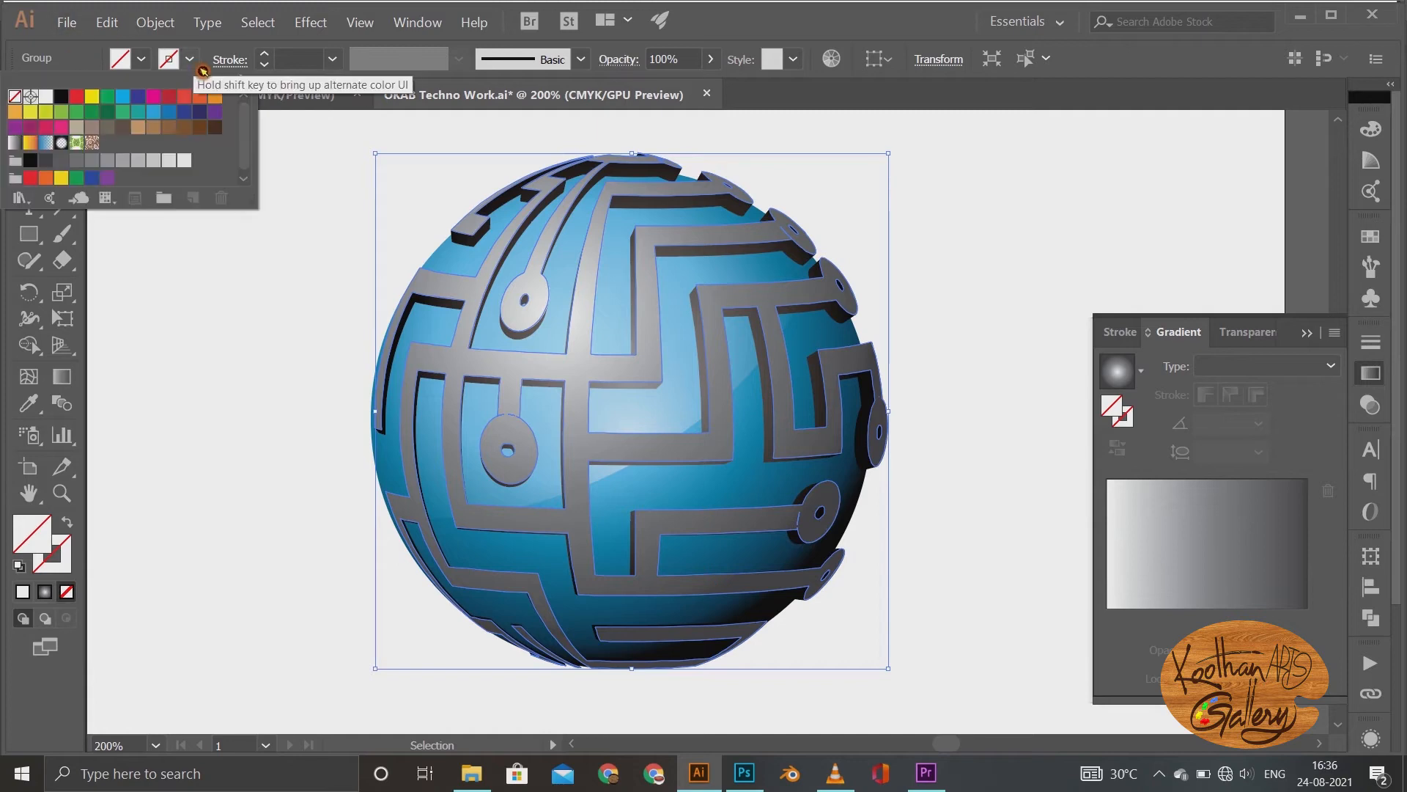
left_click(46, 97)
left_click(922, 351)
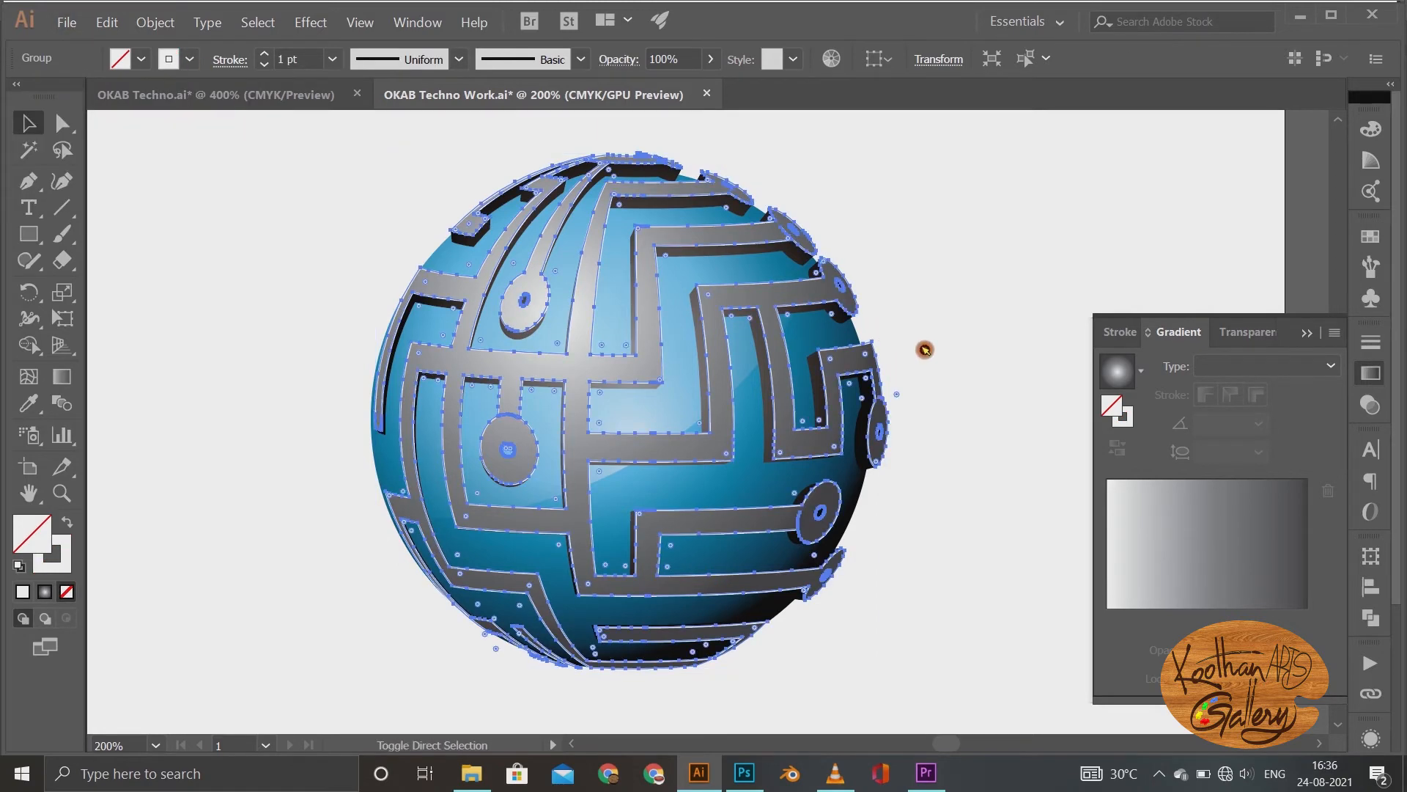
Step: Delete the white outline segments along the upper edge of the lower-right circuit arm ending in the large ring
scroll(752, 541, "up", 3)
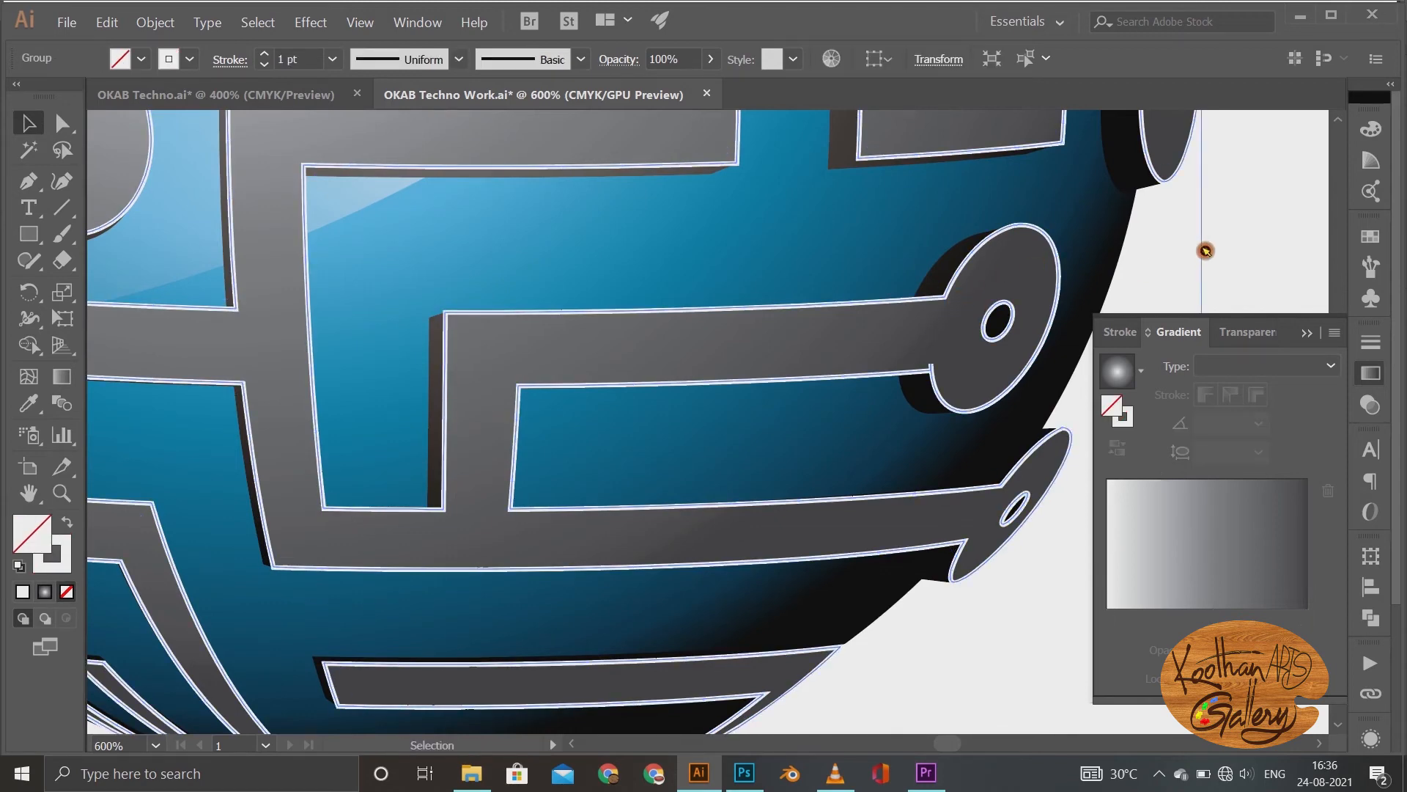
key("a")
left_click(460, 315)
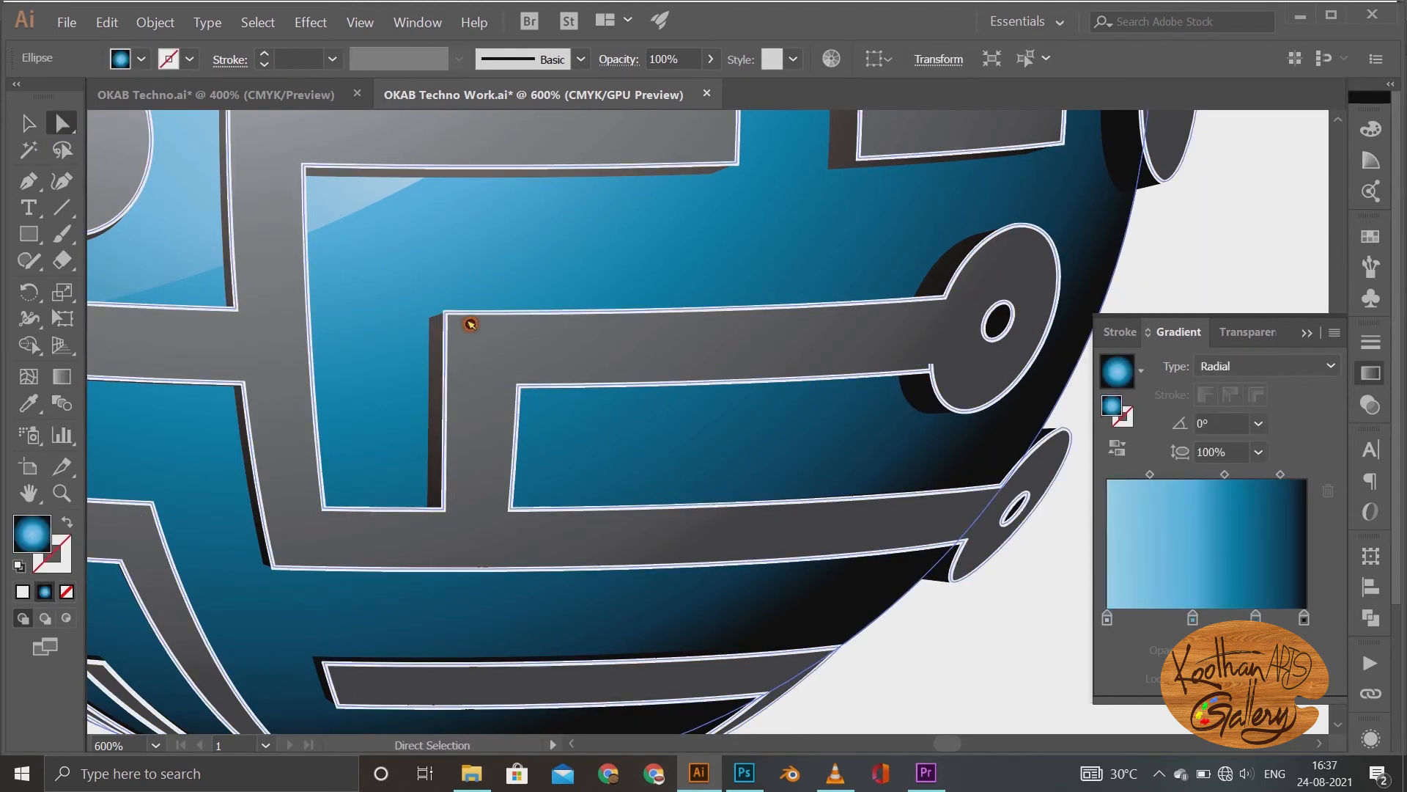
key("Delete")
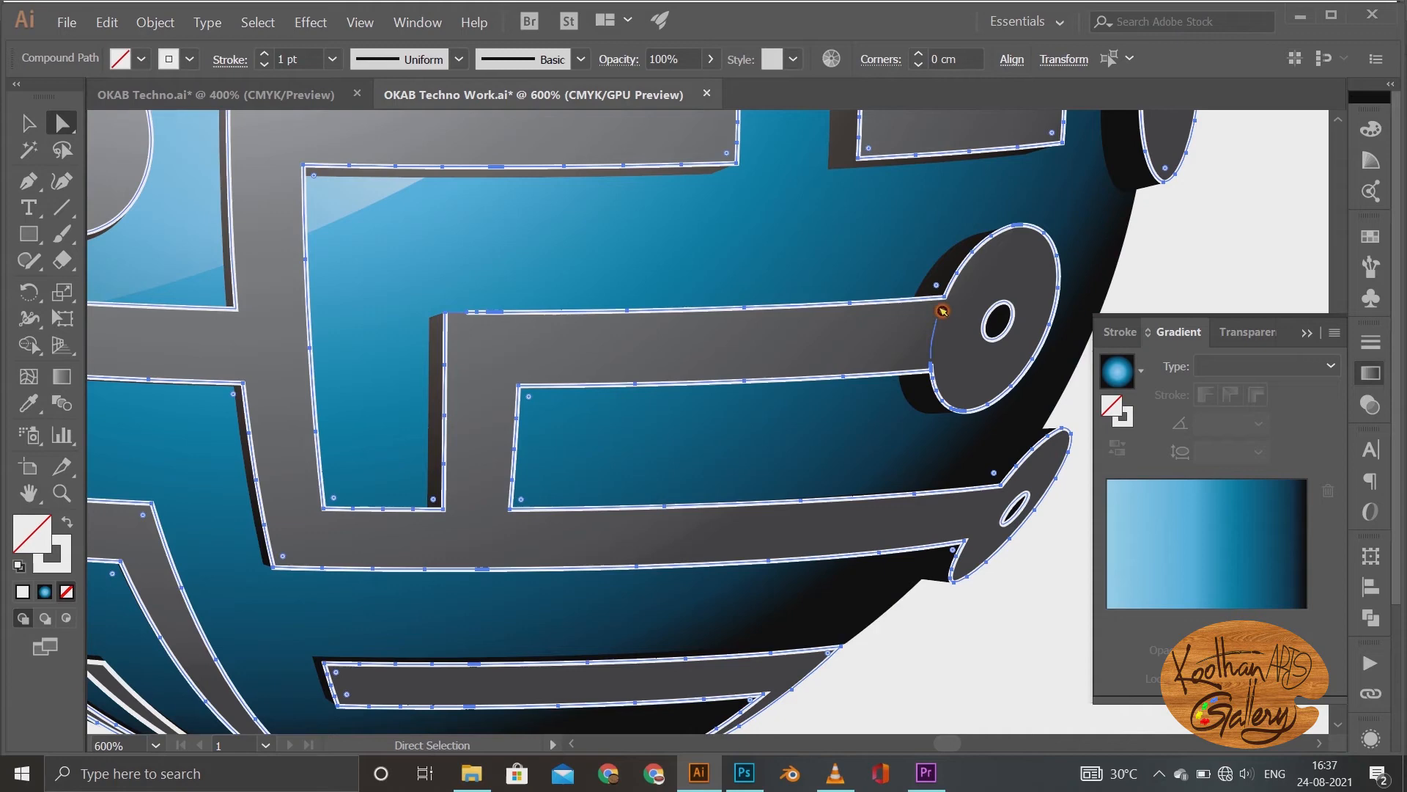
left_click(851, 304)
key("Delete")
left_click(746, 309)
key("Delete")
key("Delete")
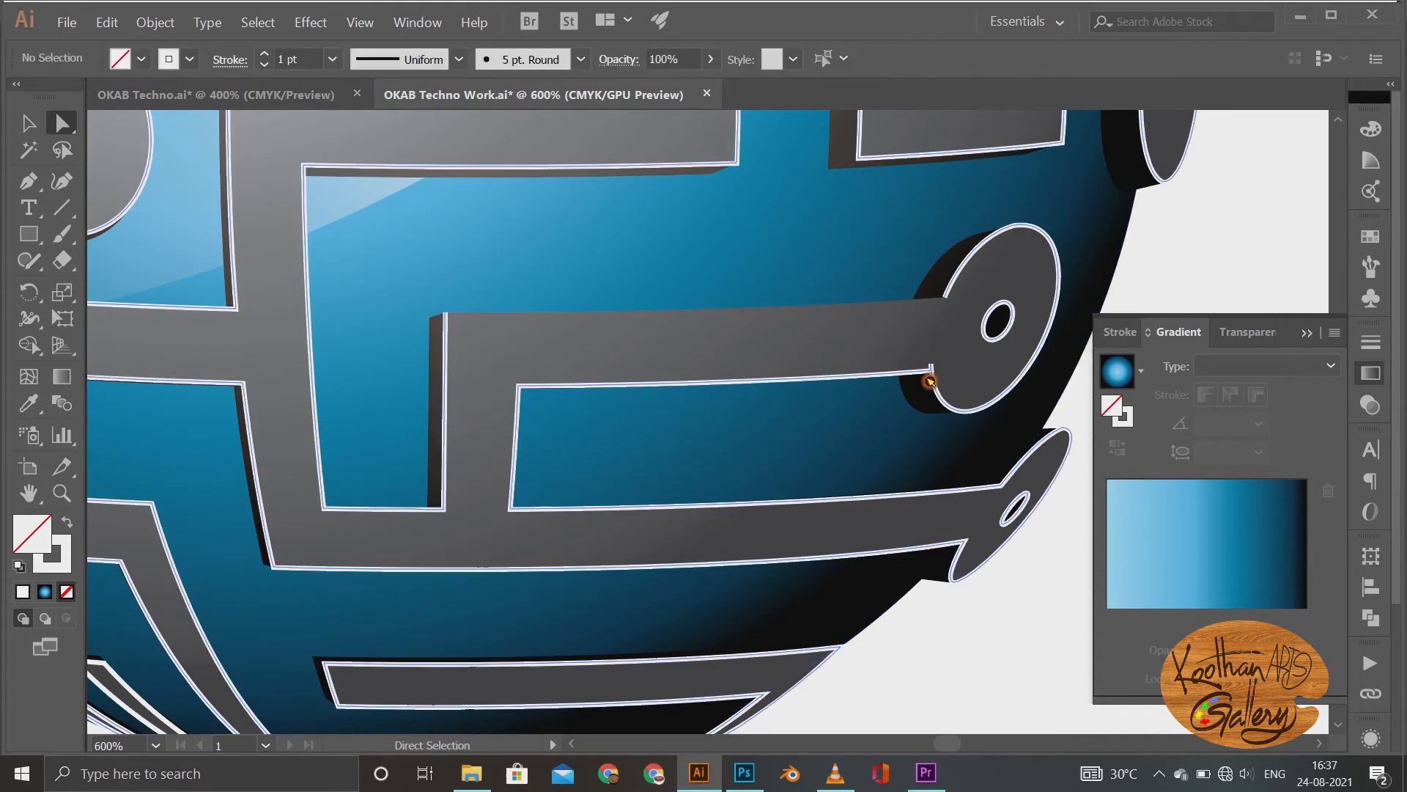
Step: Delete the white outline segment on the short vertical edge beneath the lower-right ring-ended arm
left_click(926, 373)
left_click(513, 480)
left_click(518, 419, "shift")
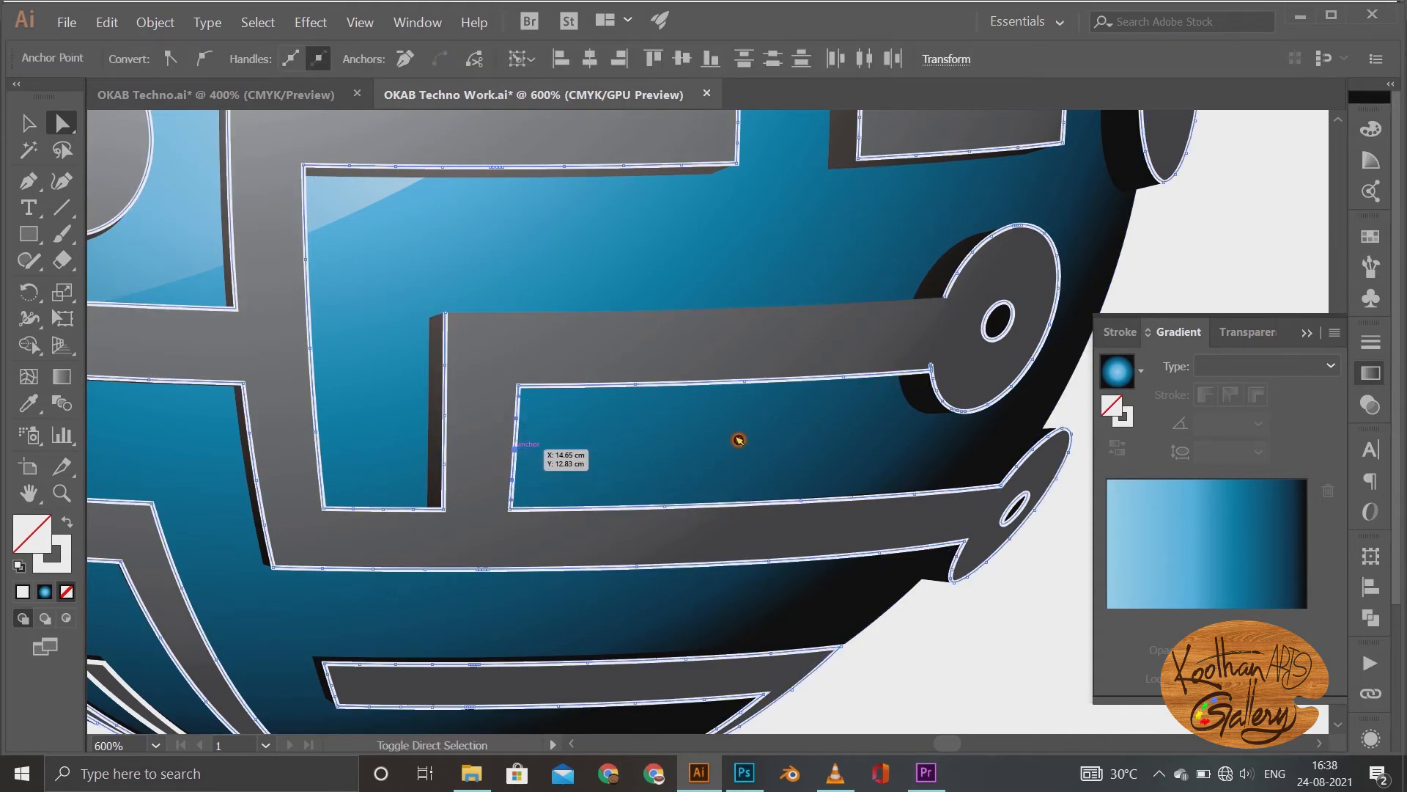
left_click(679, 557)
Step: Delete the white outline segments along the right-facing vertical edges beside and beneath the lower-right ring-ended circuit arm
left_click(315, 432)
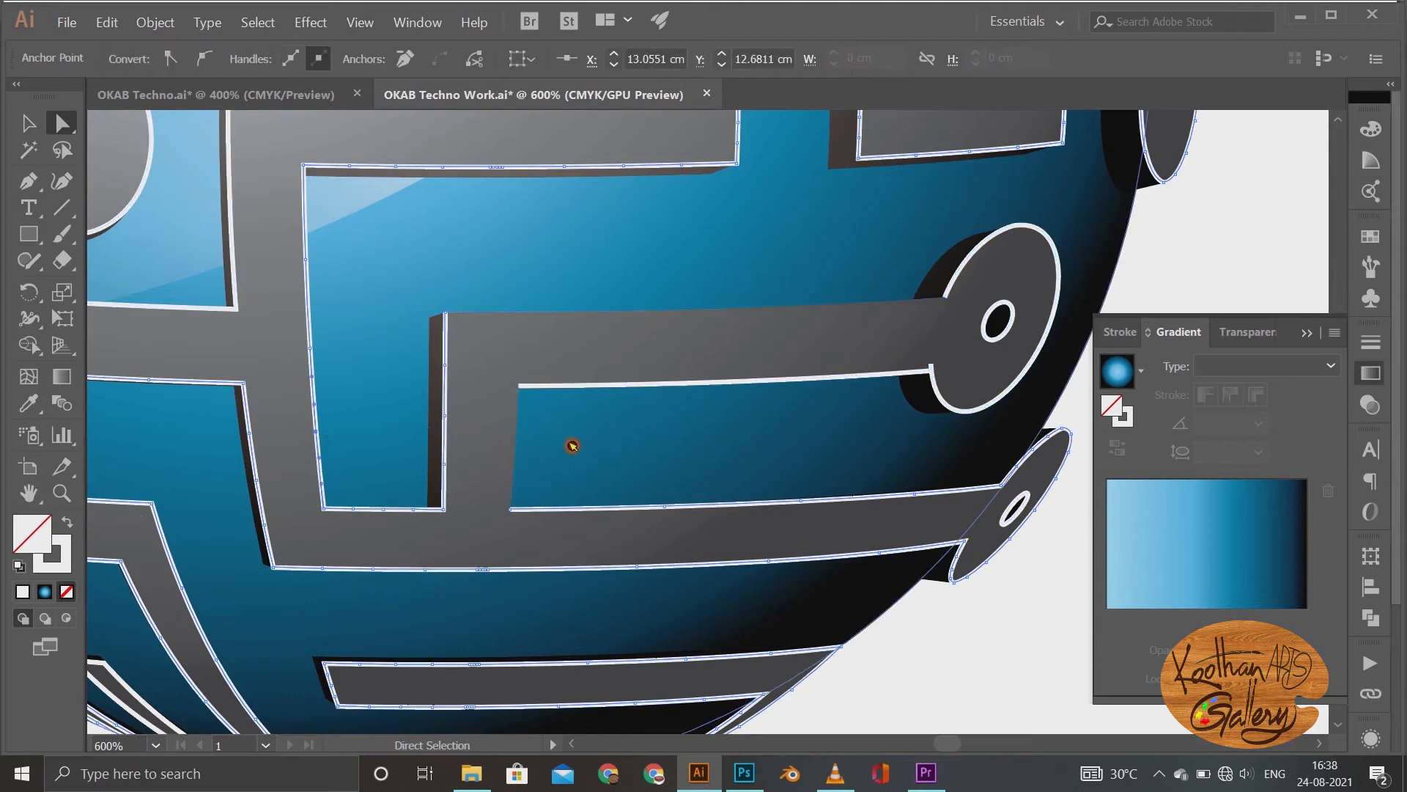
key("Delete")
left_click(306, 259)
left_click(310, 348, "shift")
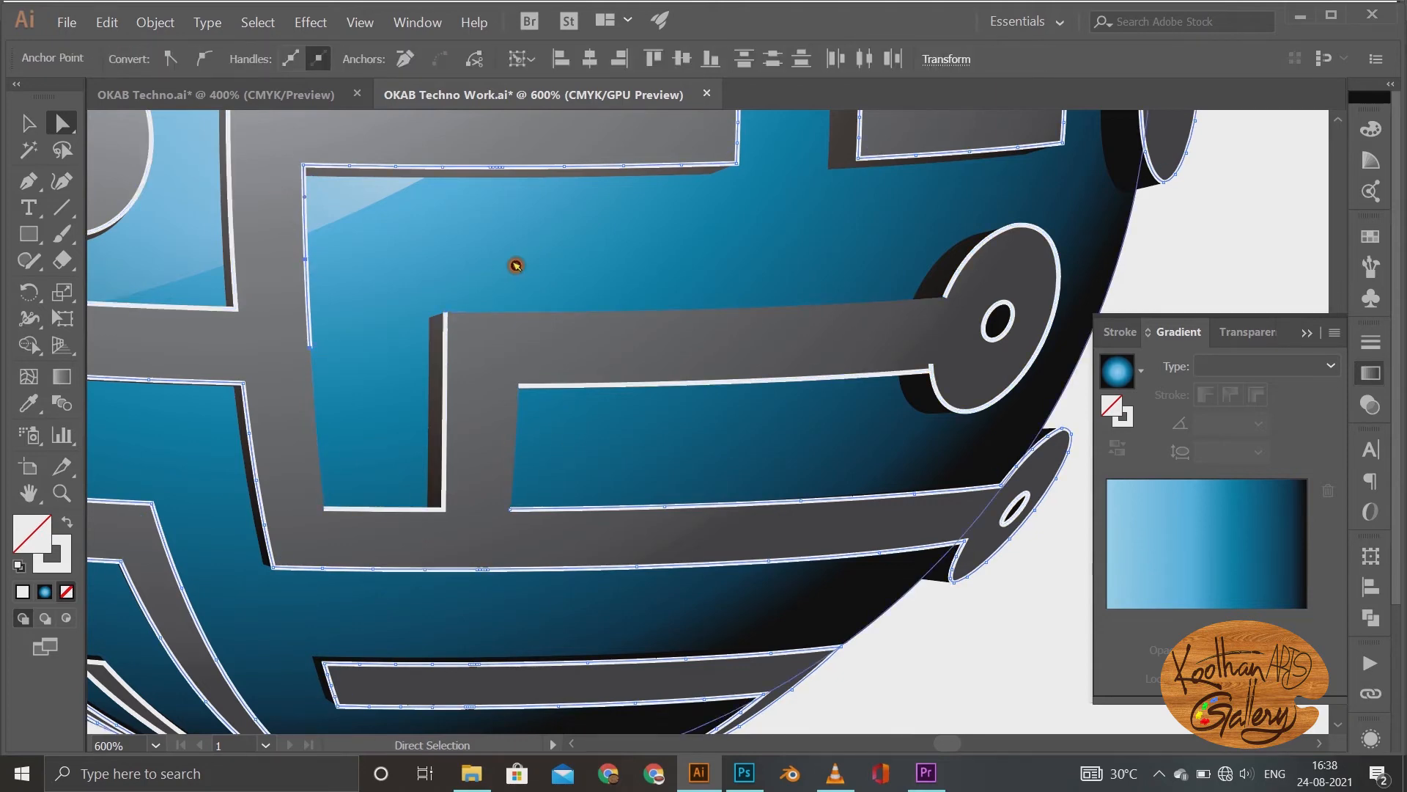
key("Delete")
Step: Delete the white outline segments along the right-facing vertical edges of the U-shaped circuit bend on the sphere's right side
scroll(587, 268, "up", 7)
mouse_move(1048, 362)
left_mouse_down()
mouse_move(1080, 389)
mouse_move(1084, 271)
left_mouse_up()
key("Delete")
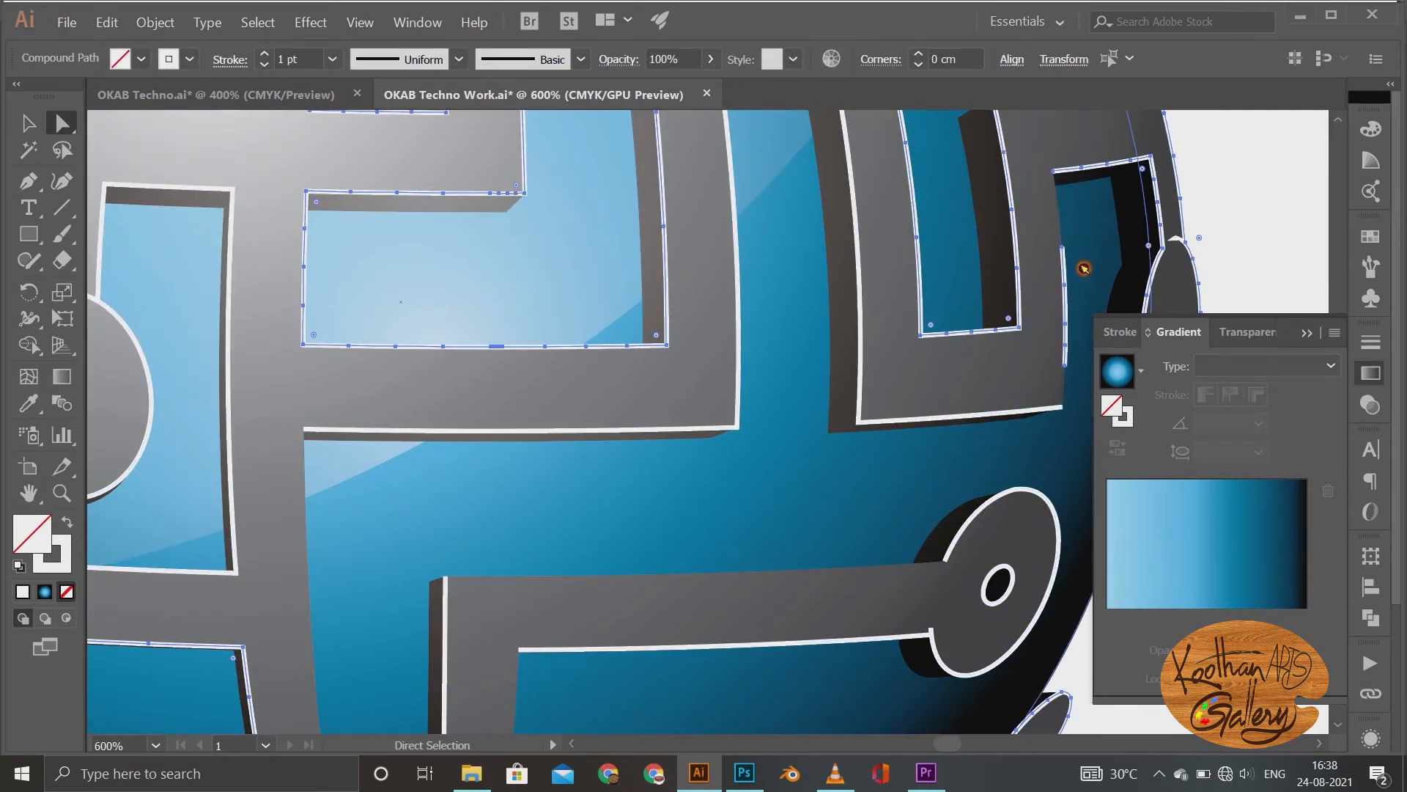
scroll(1084, 271, "up", 5)
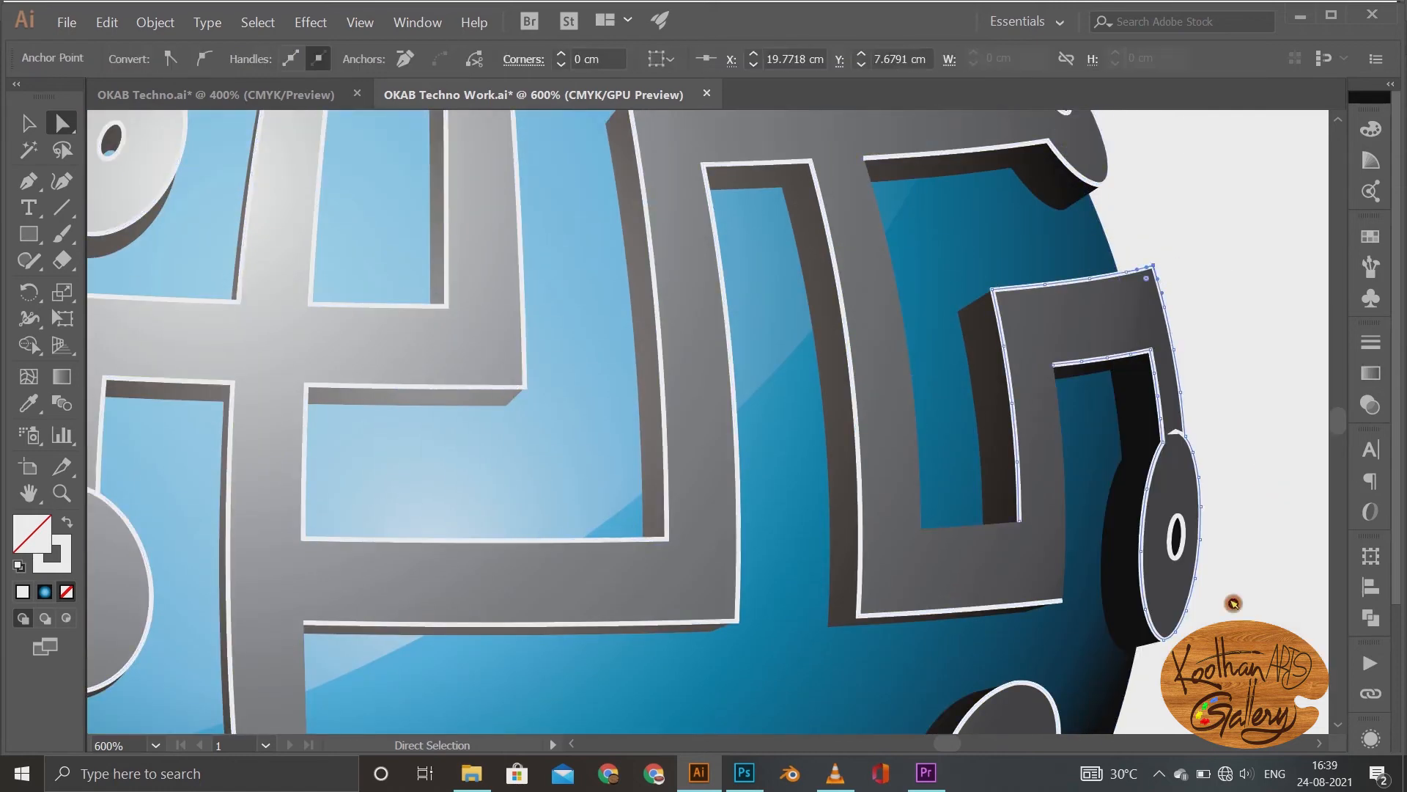
Step: Delete the white outline segments along the outer right edges of the far-right ring and the small lower-right ring
left_click(1234, 603)
scroll(1184, 289, "down", 5)
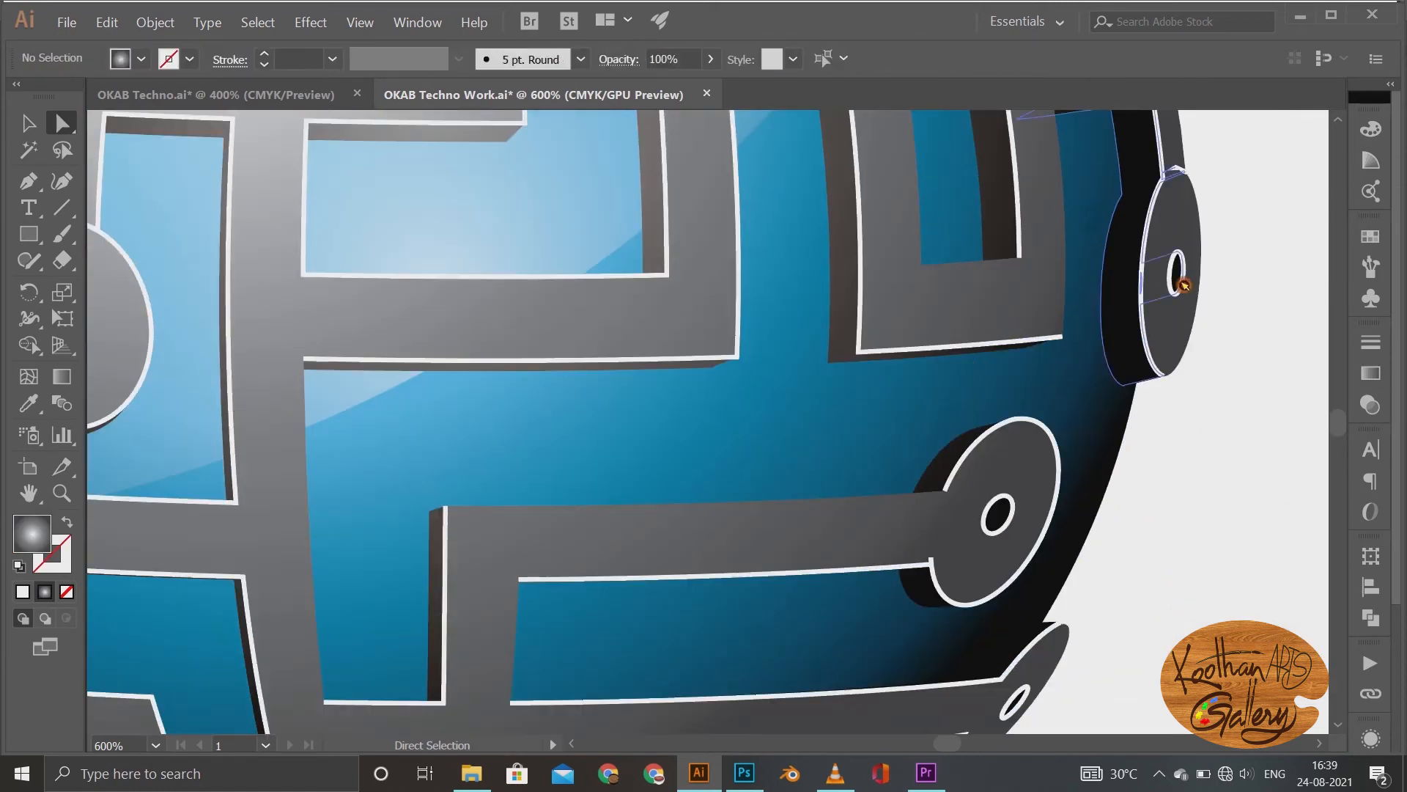
key("Delete")
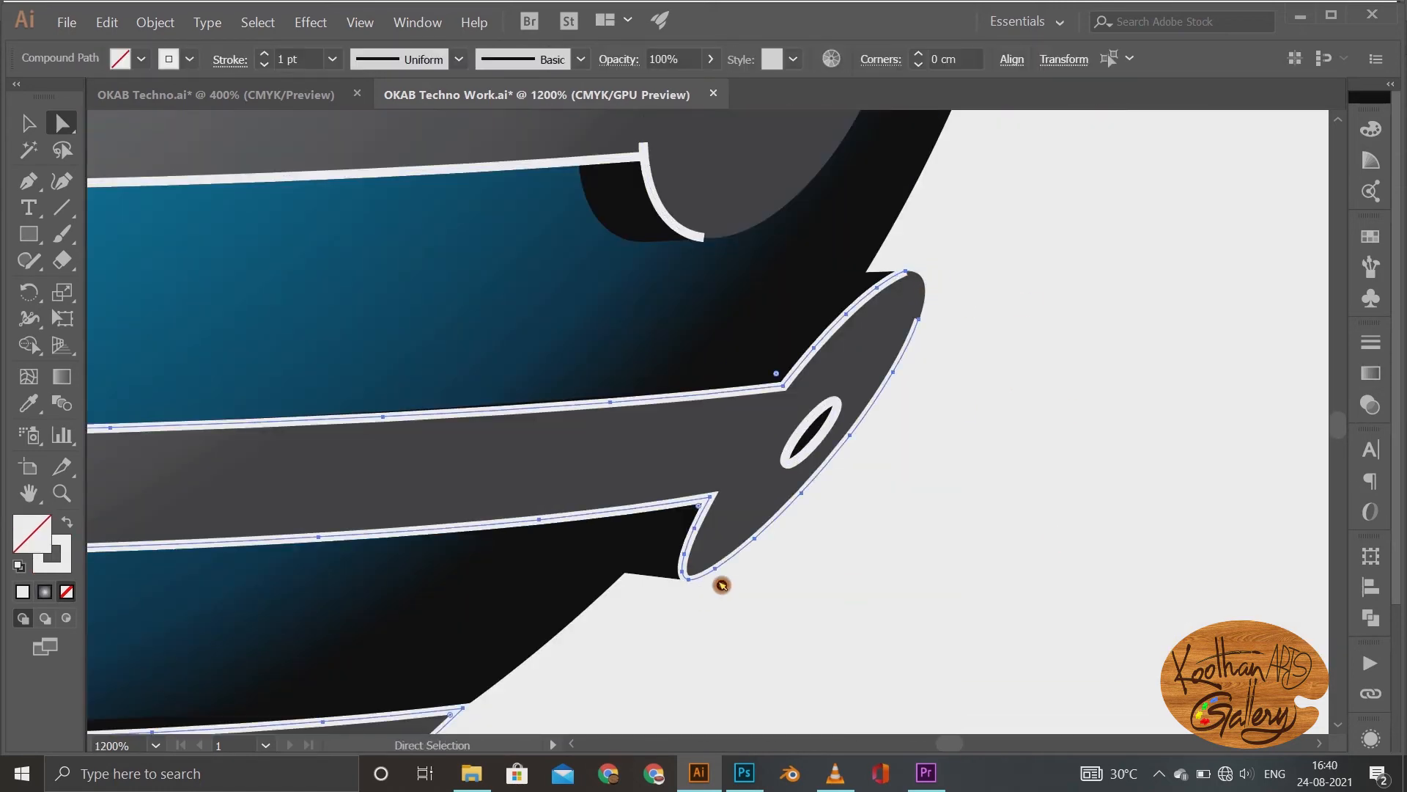
left_click(813, 429)
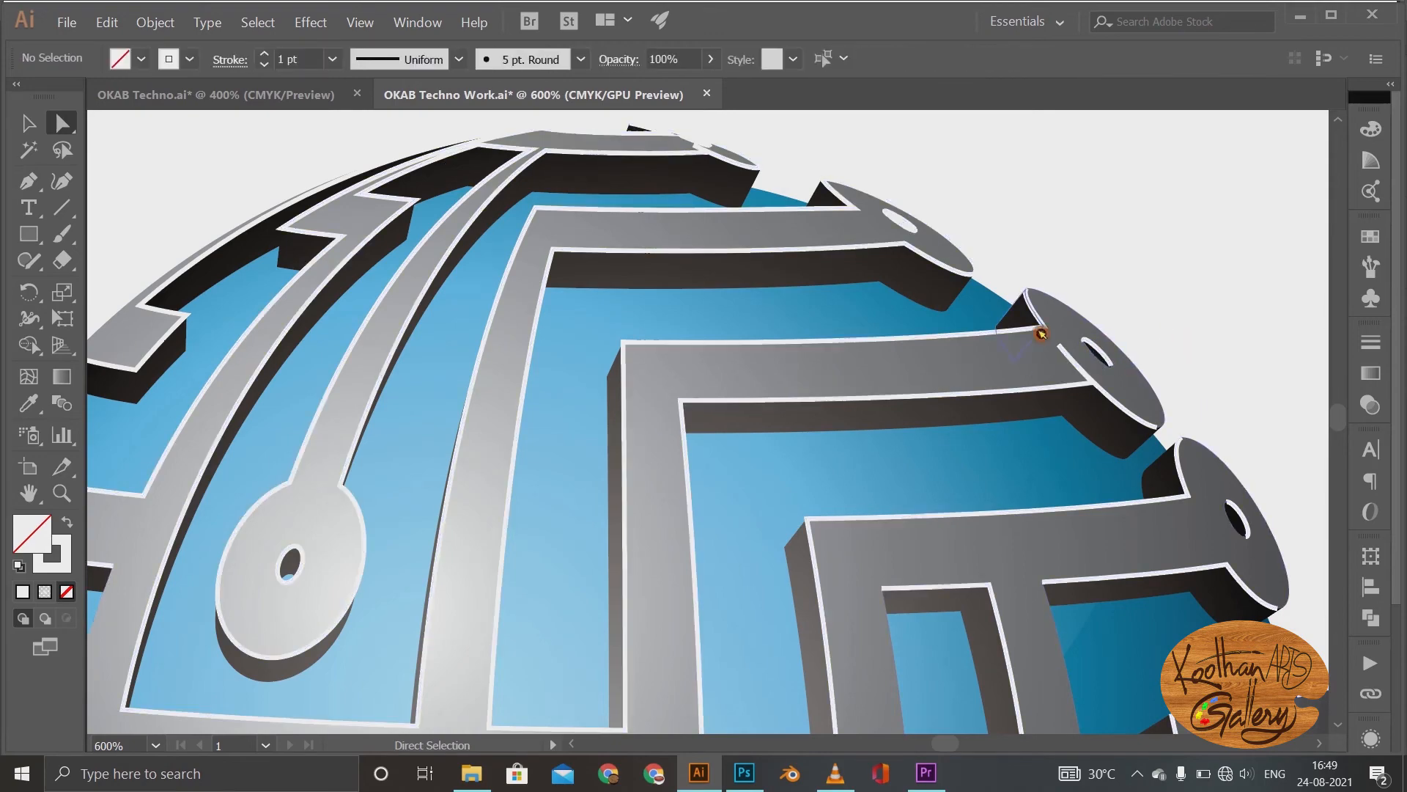
Step: Delete the white outline segments along the top edges of the ring-ended circuit arms on the sphere's upper right
left_click(1041, 333)
scroll(1040, 334, "up", 5)
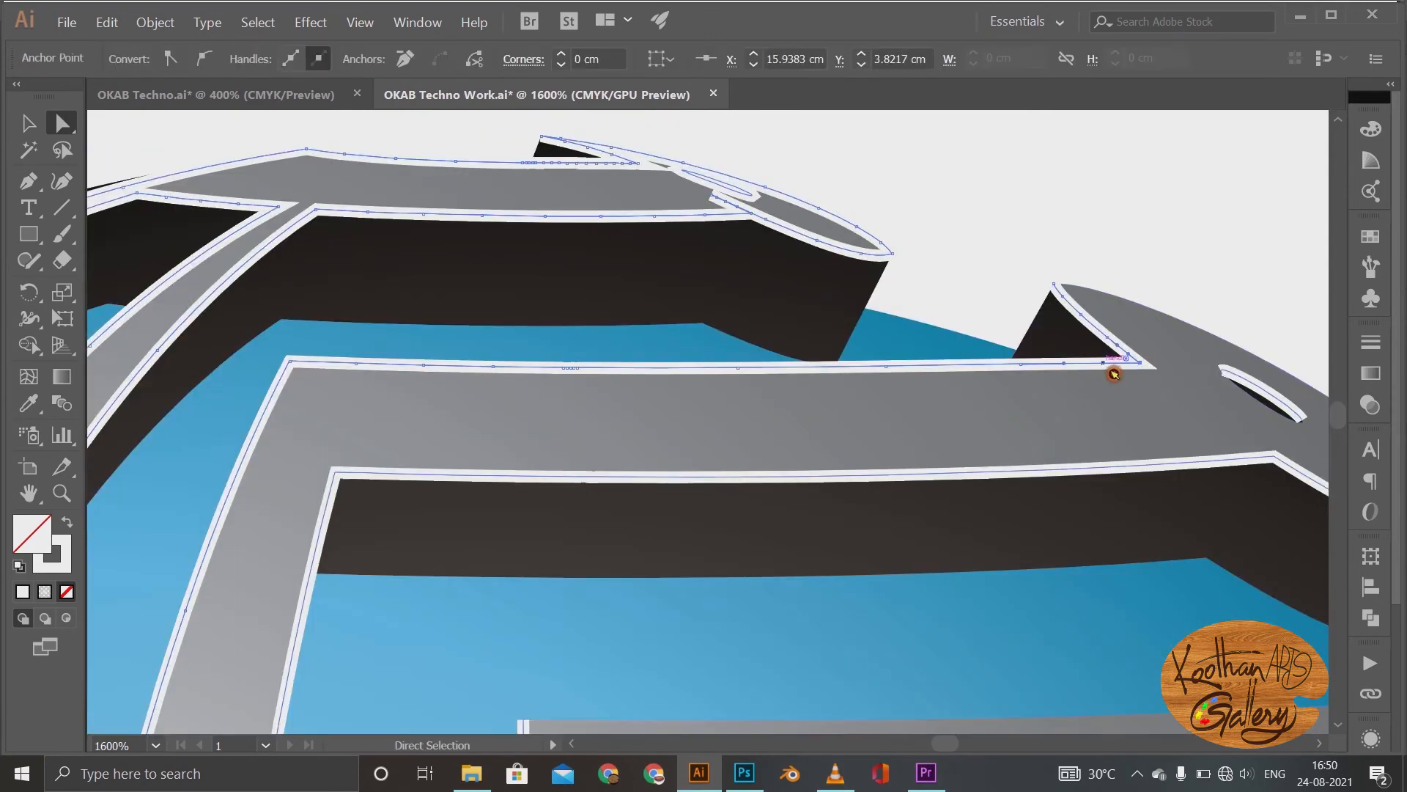
left_click_drag(405, 719, 845, 449)
left_click(845, 449)
Step: Delete the white outline segments on the upper-right arm's inner vertical edge and around the upper-left ring and its hole
scroll(761, 505, "down", 1)
scroll(760, 506, "down", 1)
left_click(798, 386, "shift")
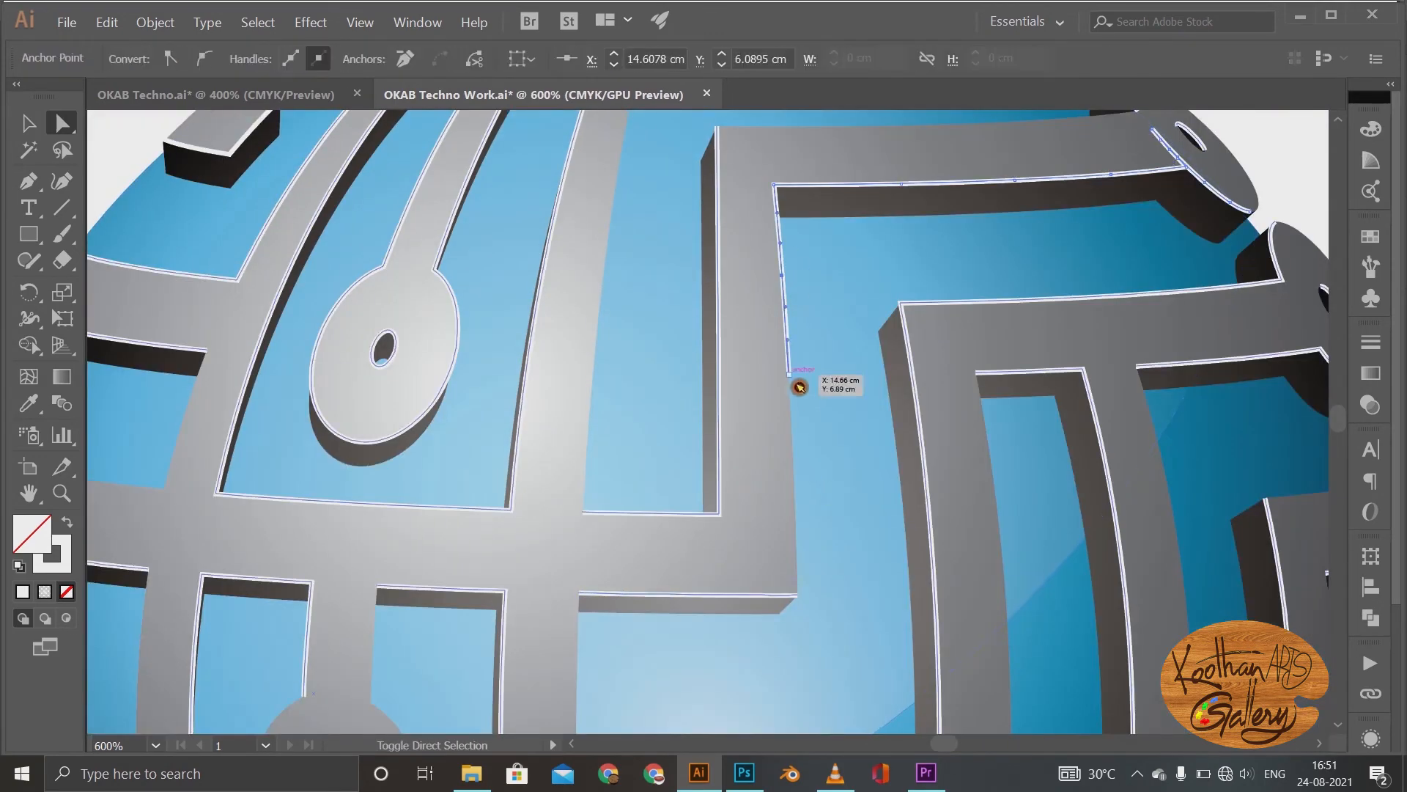
scroll(798, 386, "up", 1)
left_click(869, 281, "shift")
left_click(852, 221, "shift")
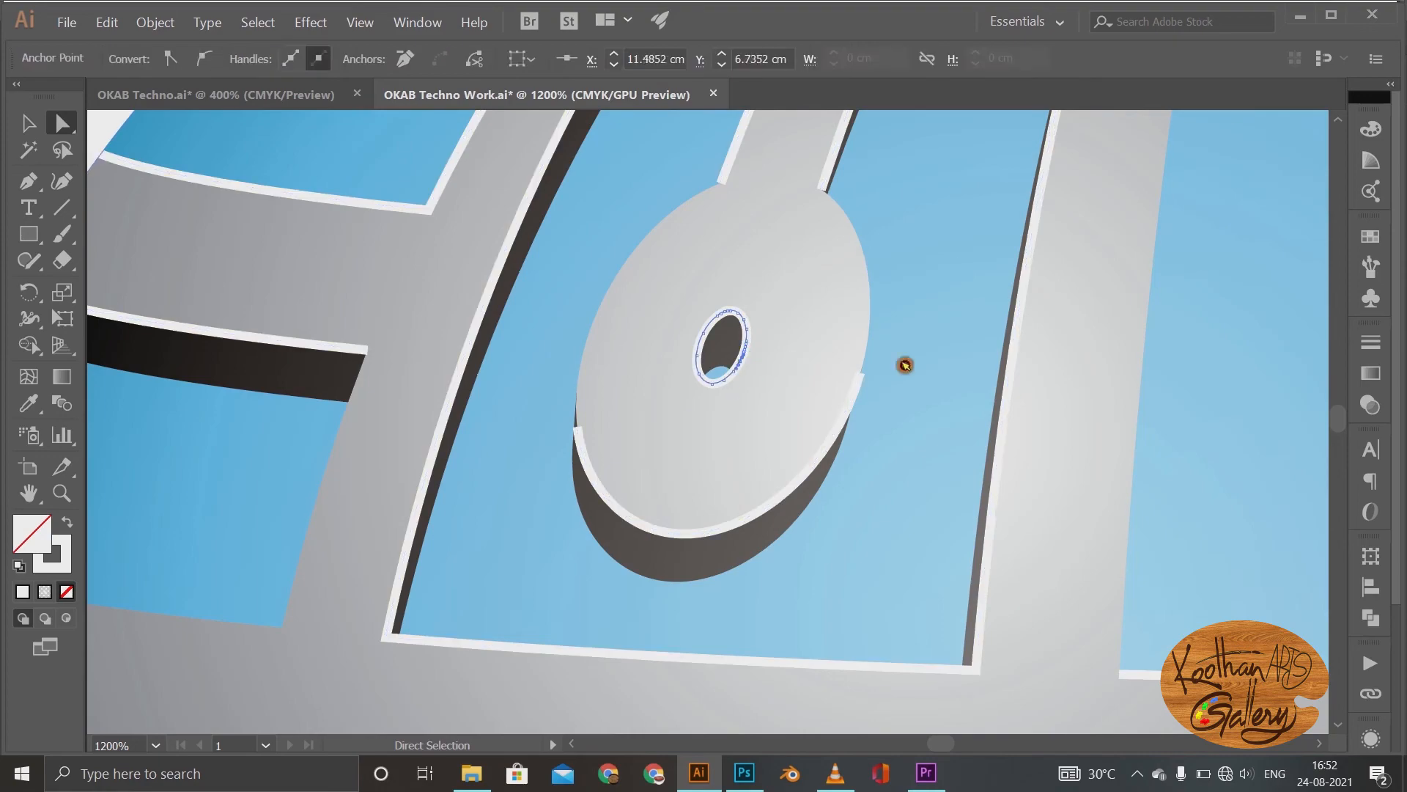
key("Delete")
Step: Delete the unwanted white outline segments on the thin circuit slivers along the sphere's lower-left edge
scroll(904, 364, "down", 1)
mouse_move(519, 663)
left_mouse_down()
mouse_move(746, 590)
mouse_move(513, 294)
left_mouse_up()
left_click(783, 586)
key("Delete")
scroll(785, 587, "down", 3)
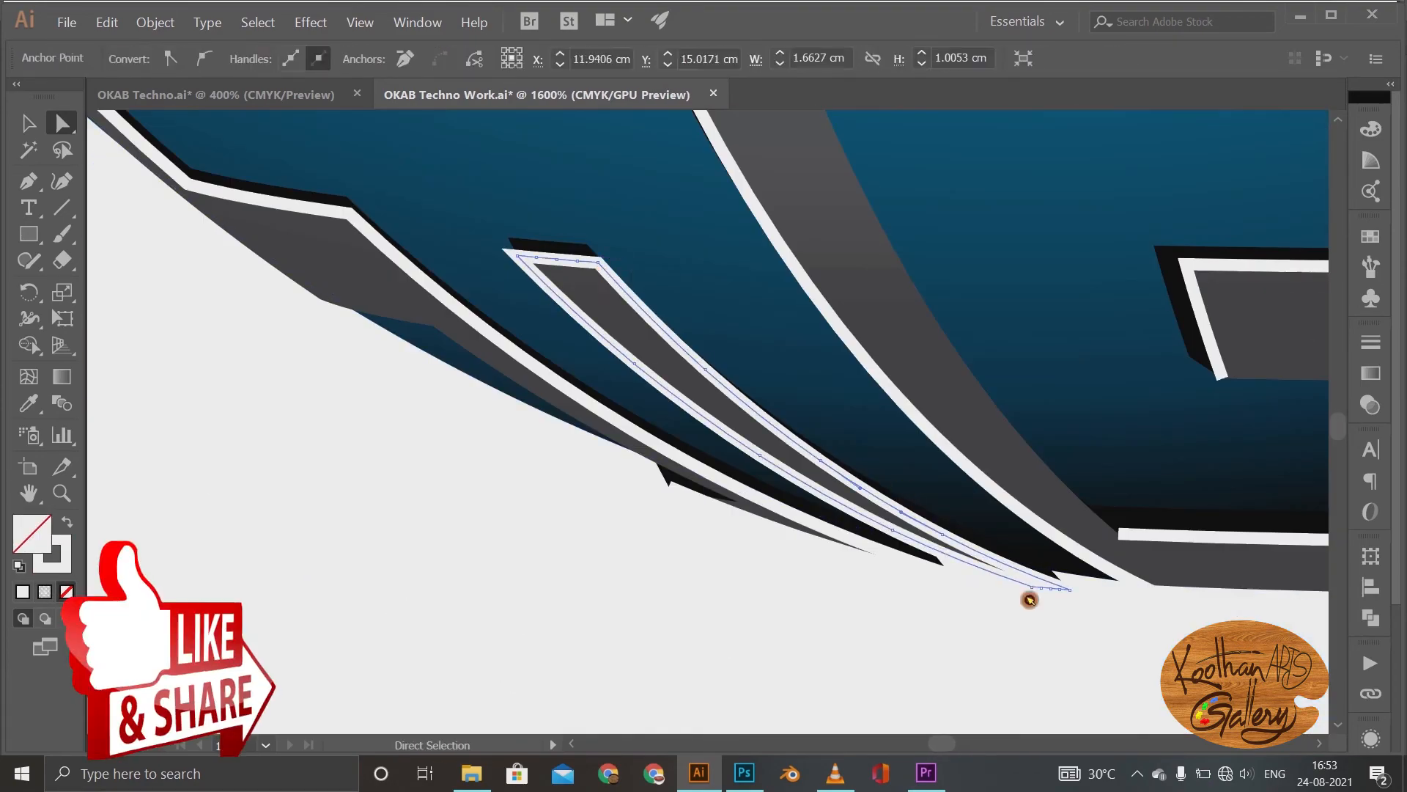
left_click(707, 503)
scroll(596, 628, "down", 3)
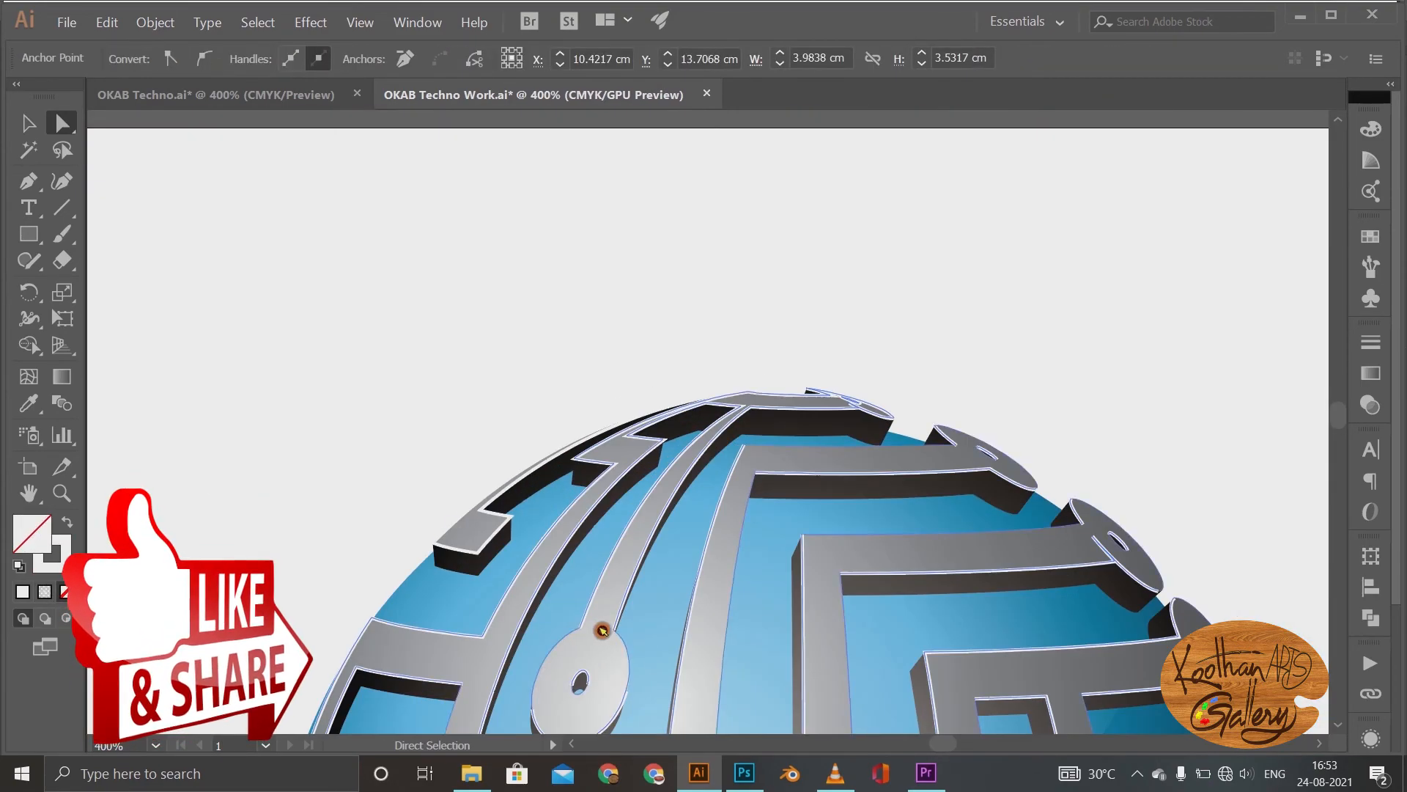
Step: Delete the white outline segments along the left edges of the narrow curved circuit strips on the sphere's upper left
scroll(984, 410, "up", 3)
left_click(983, 410)
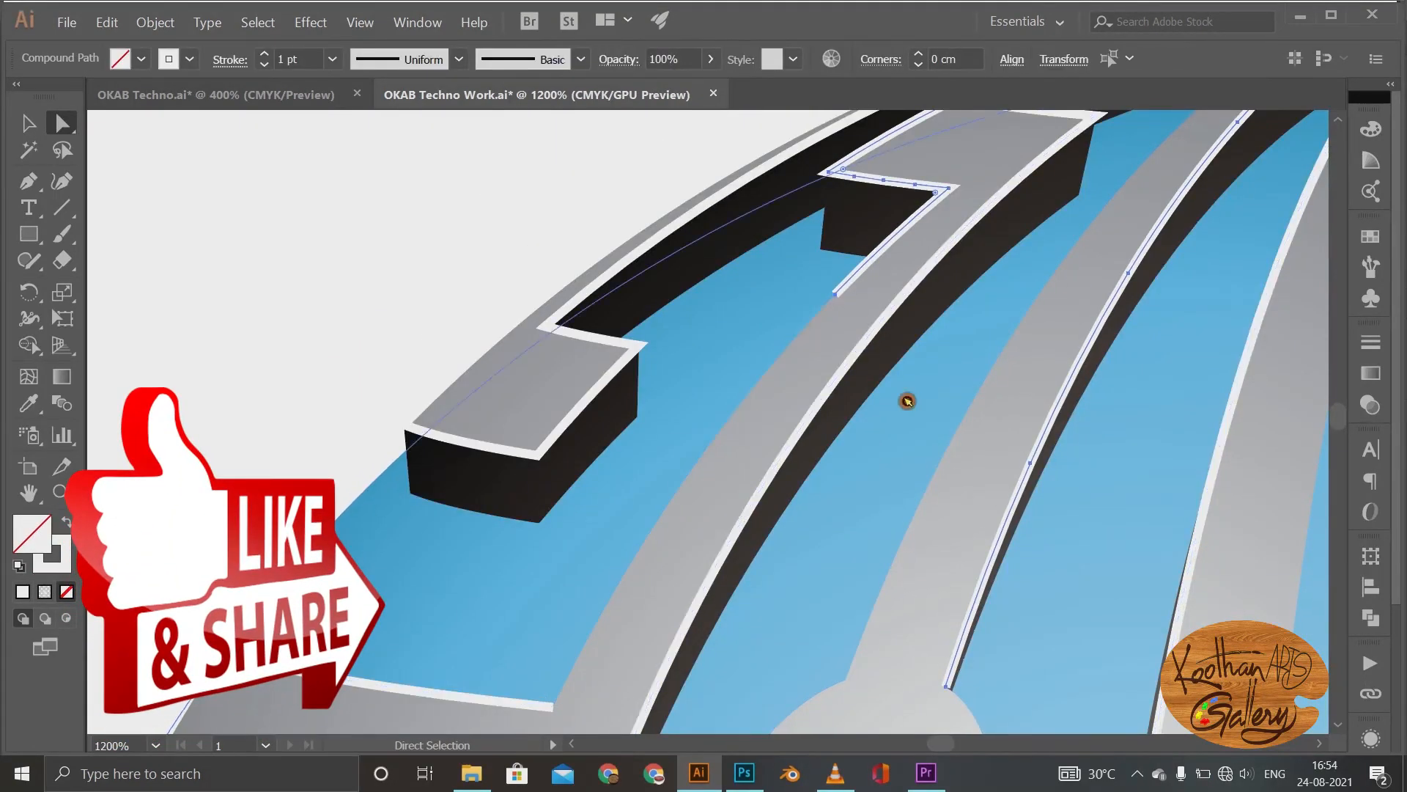
scroll(953, 329, "up", 2)
left_click(1068, 181)
key("Delete")
left_click(707, 308)
Step: Delete the white outline segments along the uppermost rim of the circuit at the top of the sphere
scroll(707, 308, "down", 3)
scroll(668, 435, "up", 3)
left_click(703, 407)
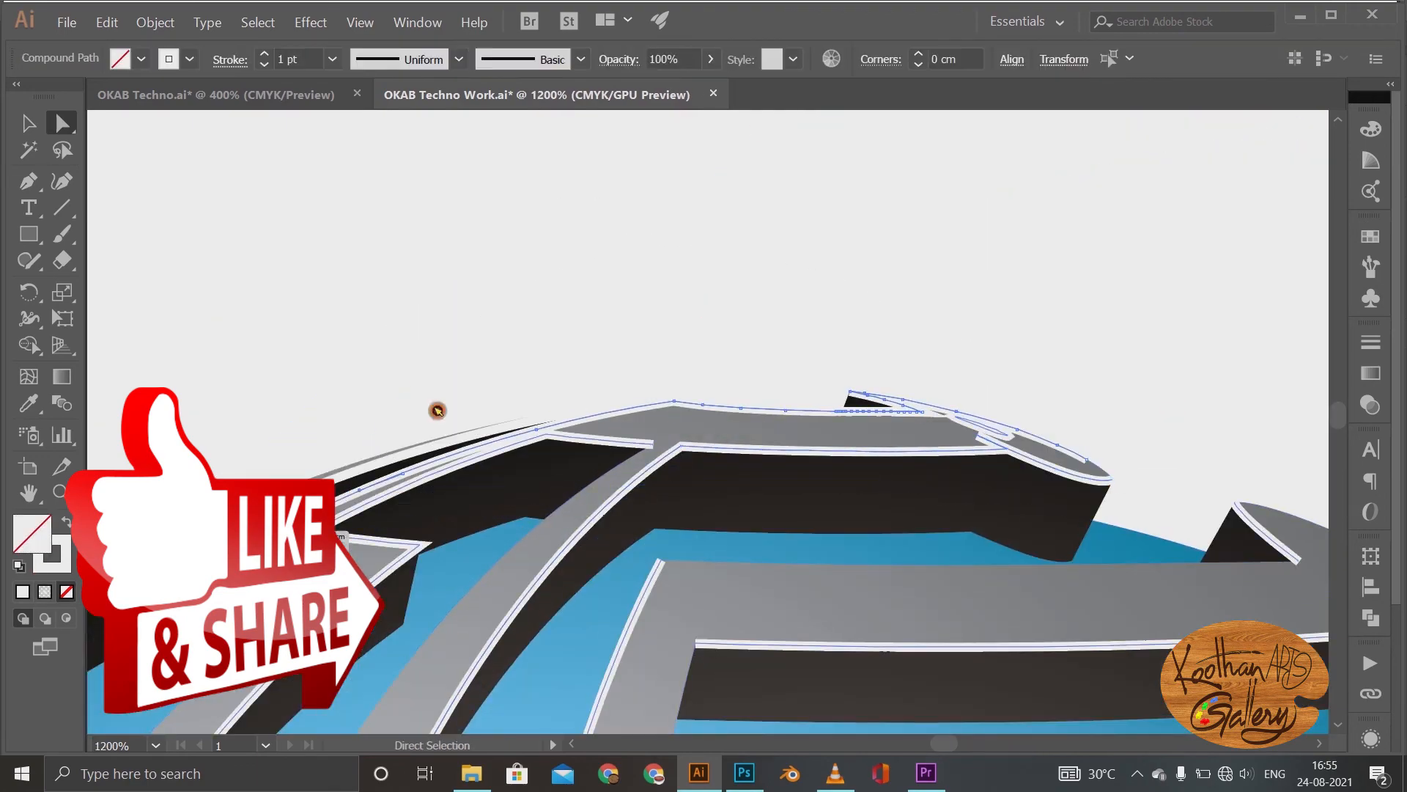
left_click(905, 422)
left_click(1058, 367)
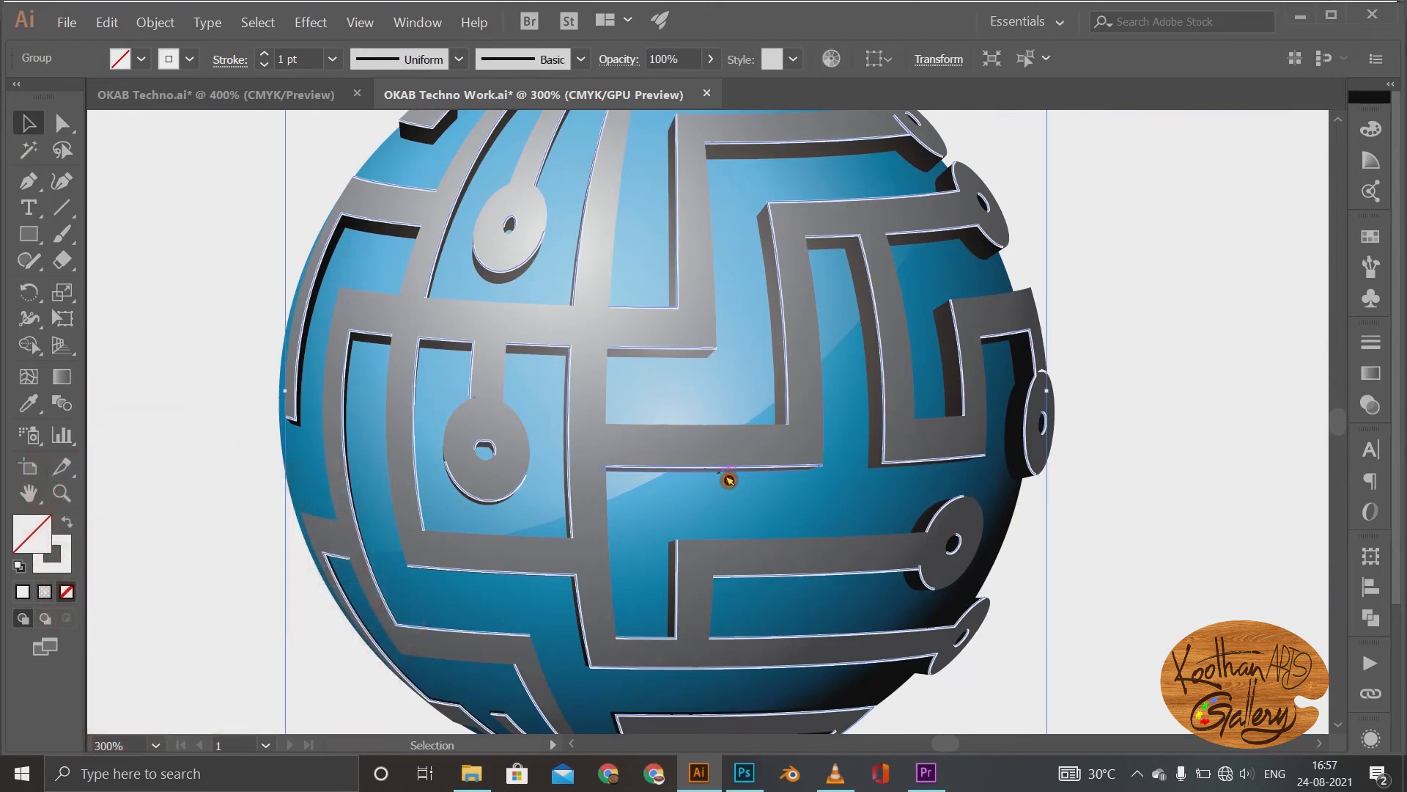
Step: Apply a variable-width stroke profile to the white edge highlight group and check the whole sphere
left_click(728, 481)
key("ctrl+F10")
left_click(1276, 675)
left_click(1202, 442)
key("ctrl+minus")
left_click(983, 293)
key("ctrl+equal")
key("ctrl+minus")
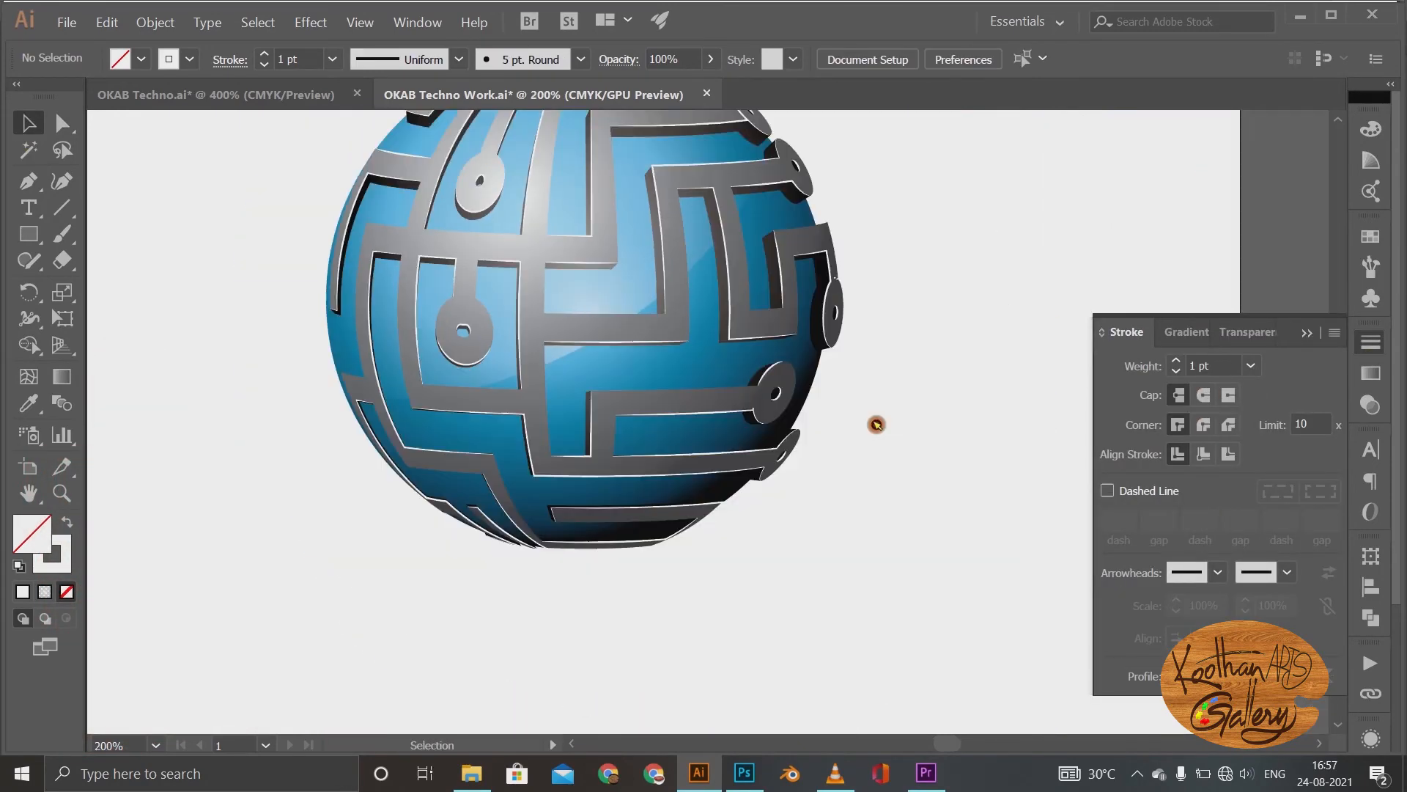
key("ctrl+minus")
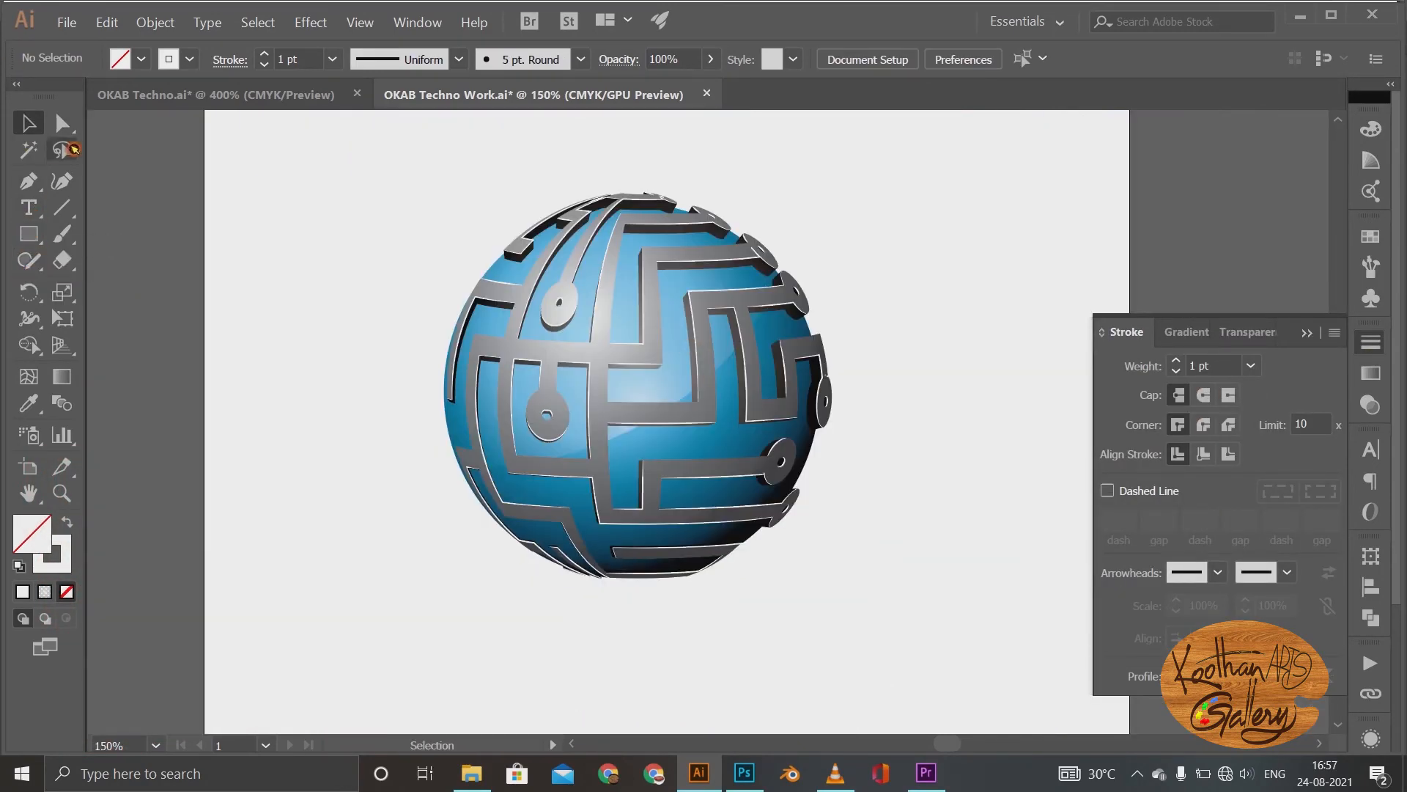
Step: Replace the selected circuit group's fill with the pale gradient sampled from the last of the five swatches above the artboard
key("ctrl+z")
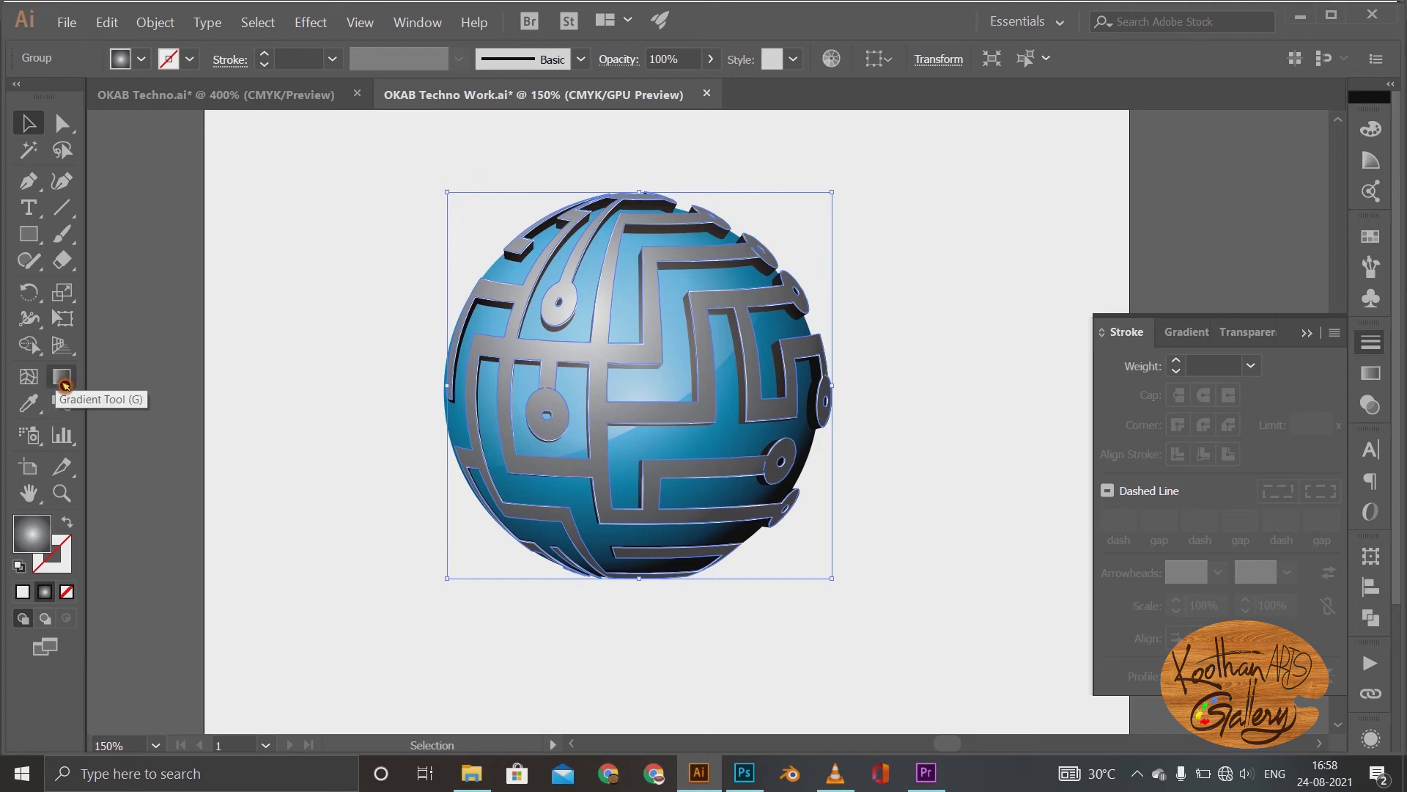
left_click(141, 60)
left_click(17, 94)
key("ctrl+minus")
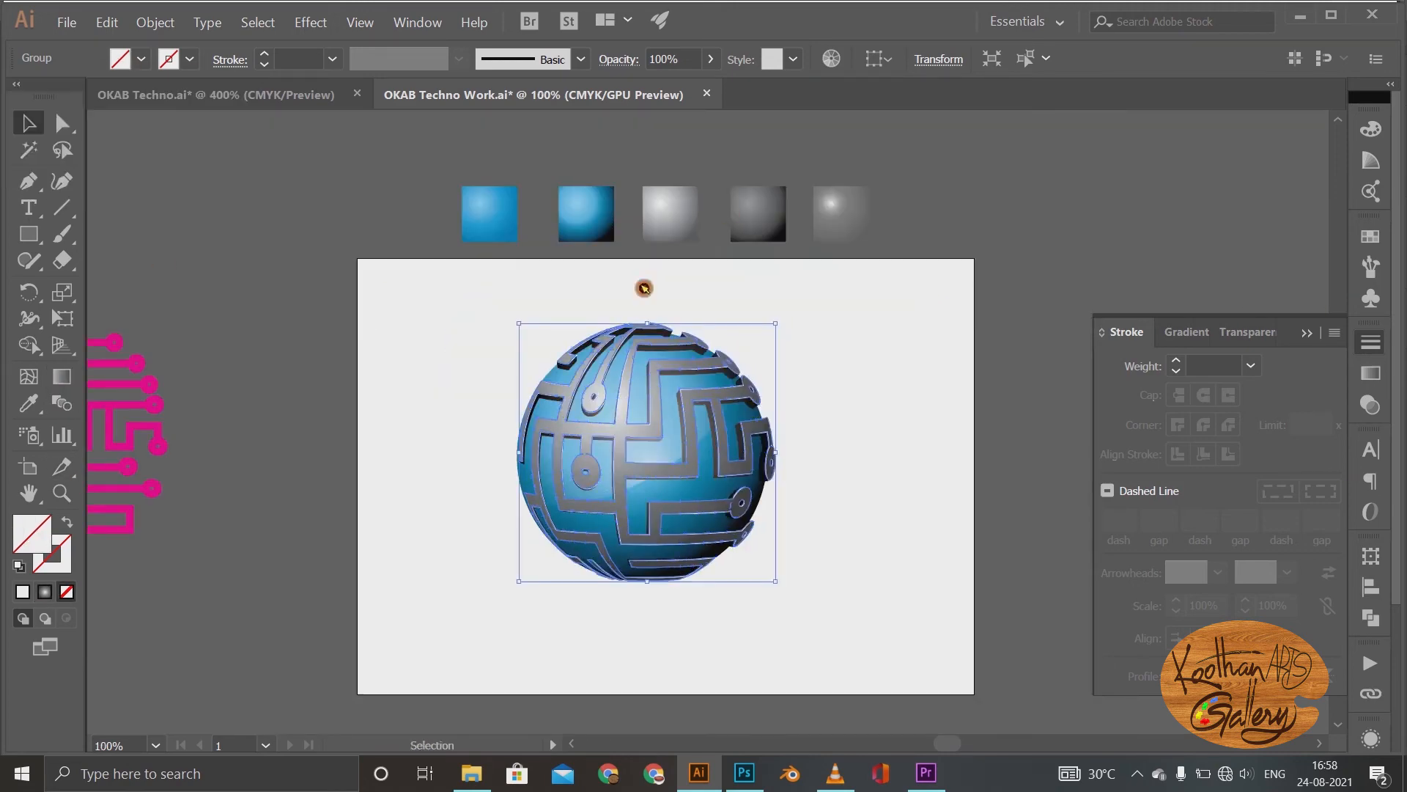
key("ctrl+equal")
scroll(785, 345, "up", 2)
key("i")
left_click(968, 157)
left_click(29, 123)
left_click(670, 471)
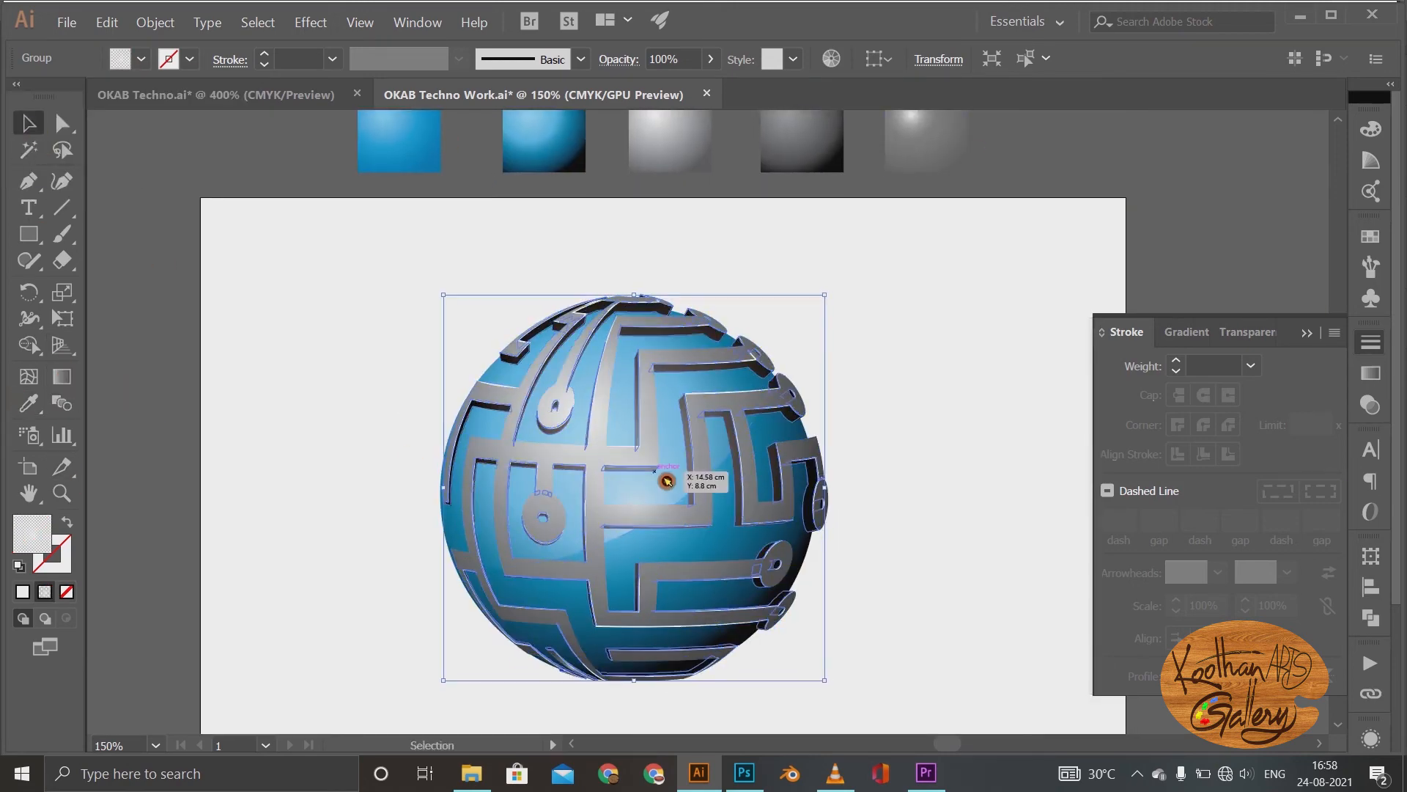
Step: Trim the curved glare shape against the metallic circuit with Shape Builder
left_click_drag(404, 296, 403, 296)
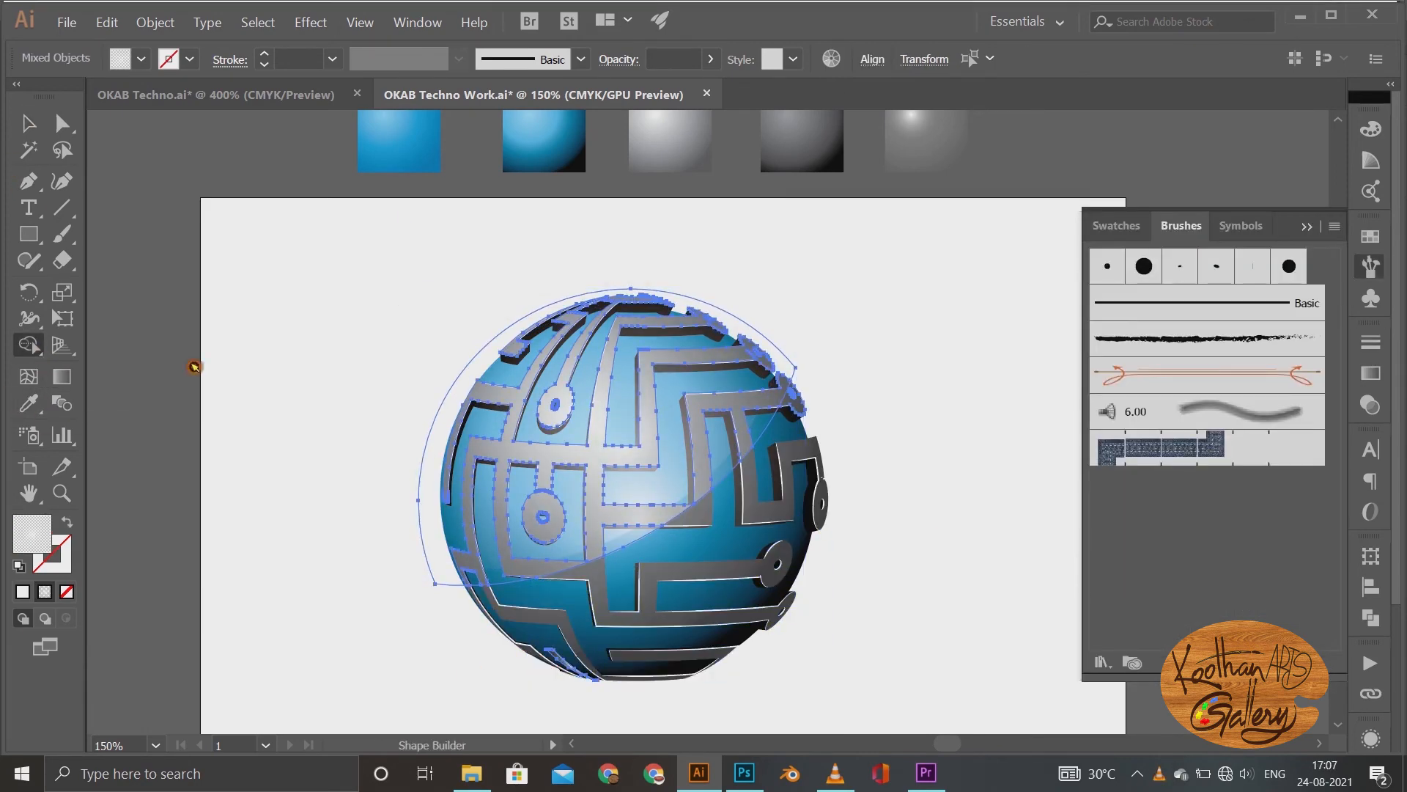
left_click(330, 411)
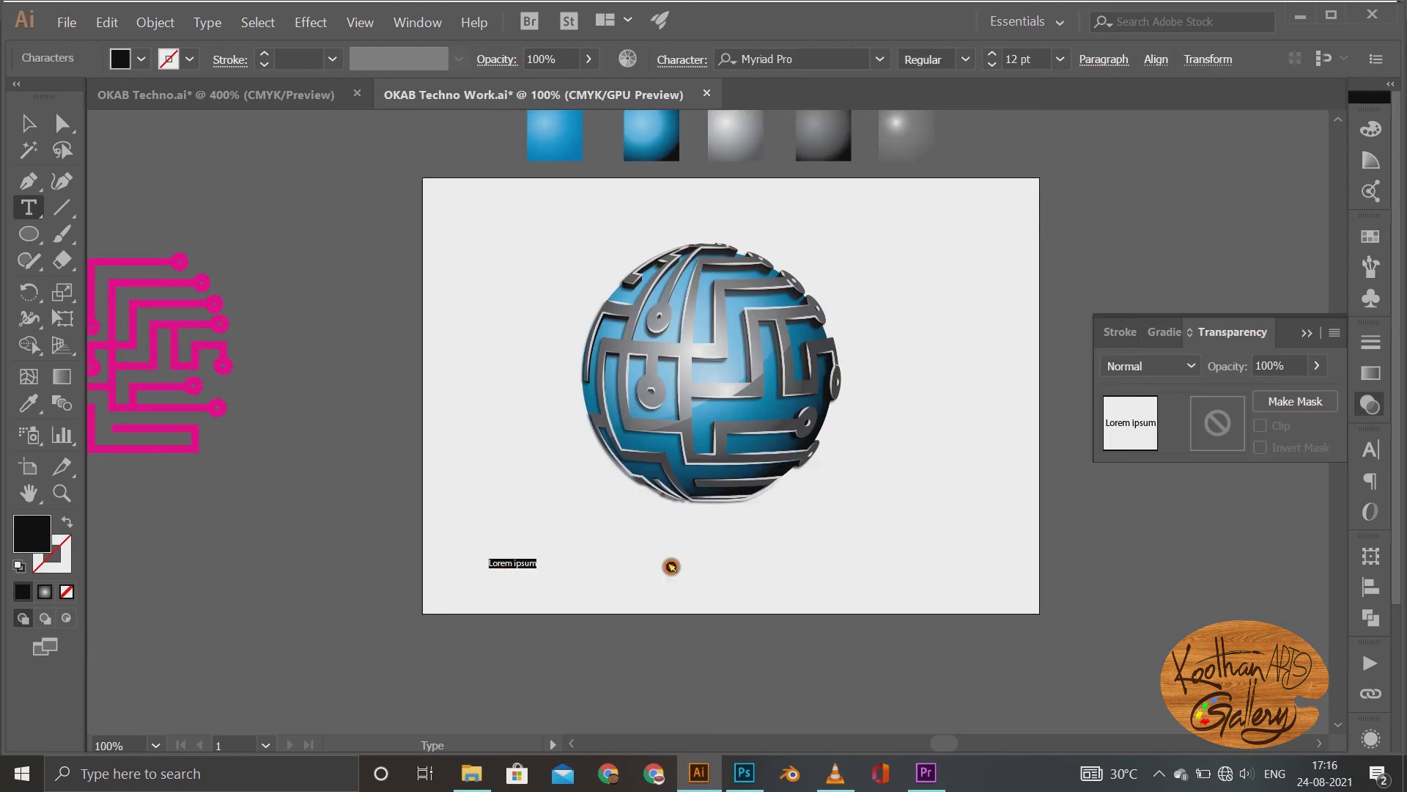
Step: Add the black-and-blue title "OKAB Technologies" below the sphere, enlarge it, and center the sphere and title on the artboard
left_click(27, 123)
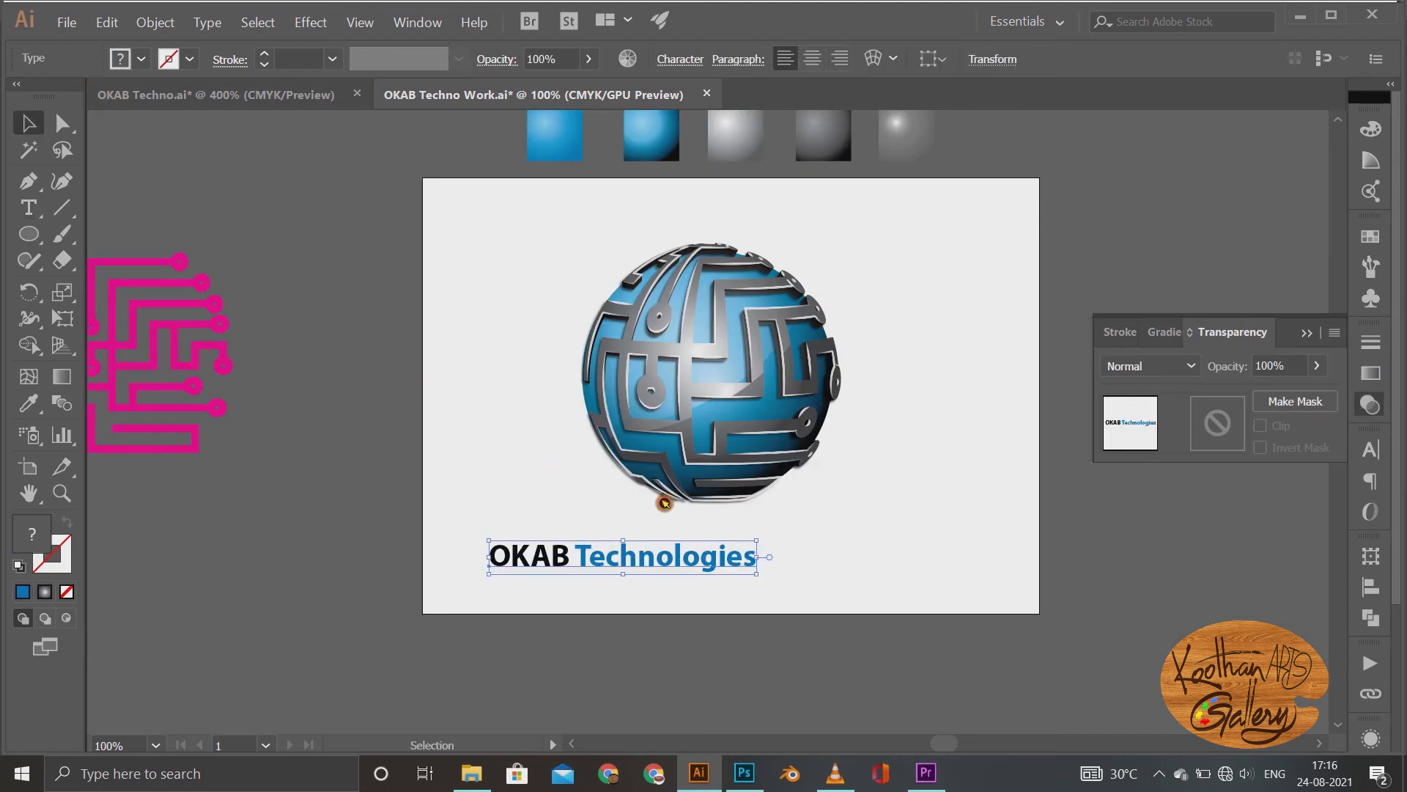
left_click_drag(768, 552, 975, 546)
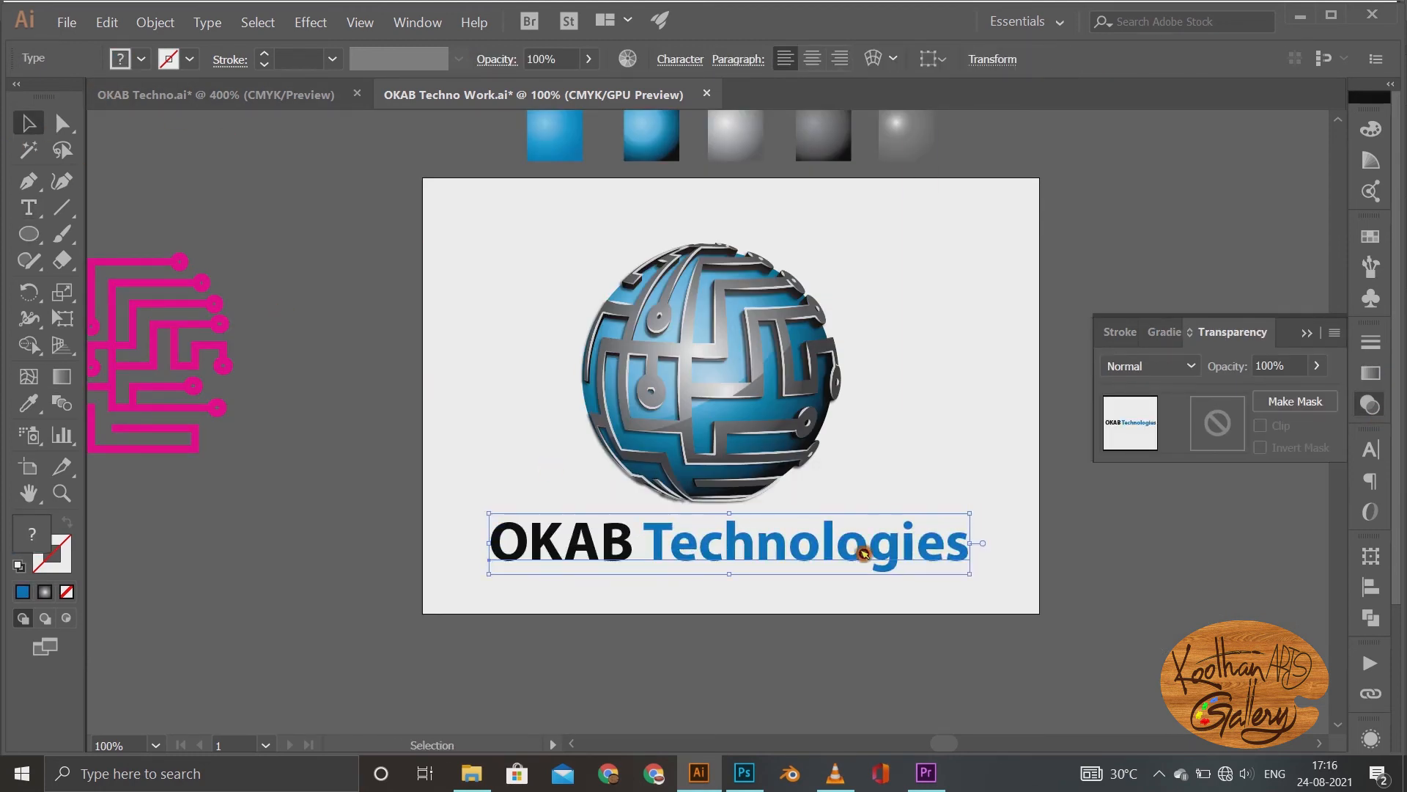
left_click_drag(865, 551, 871, 583)
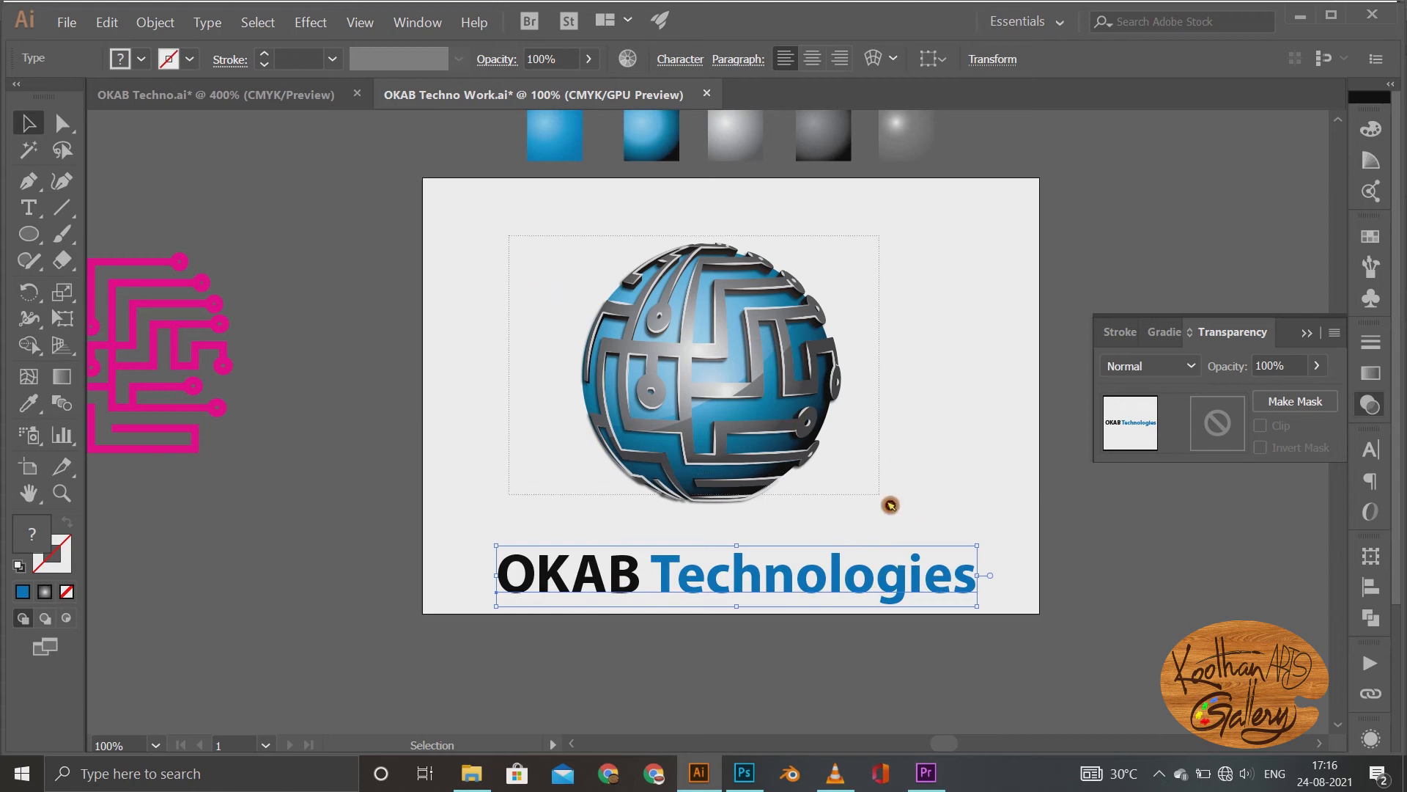
left_click_drag(890, 504, 902, 504)
left_click_drag(449, 242, 877, 629)
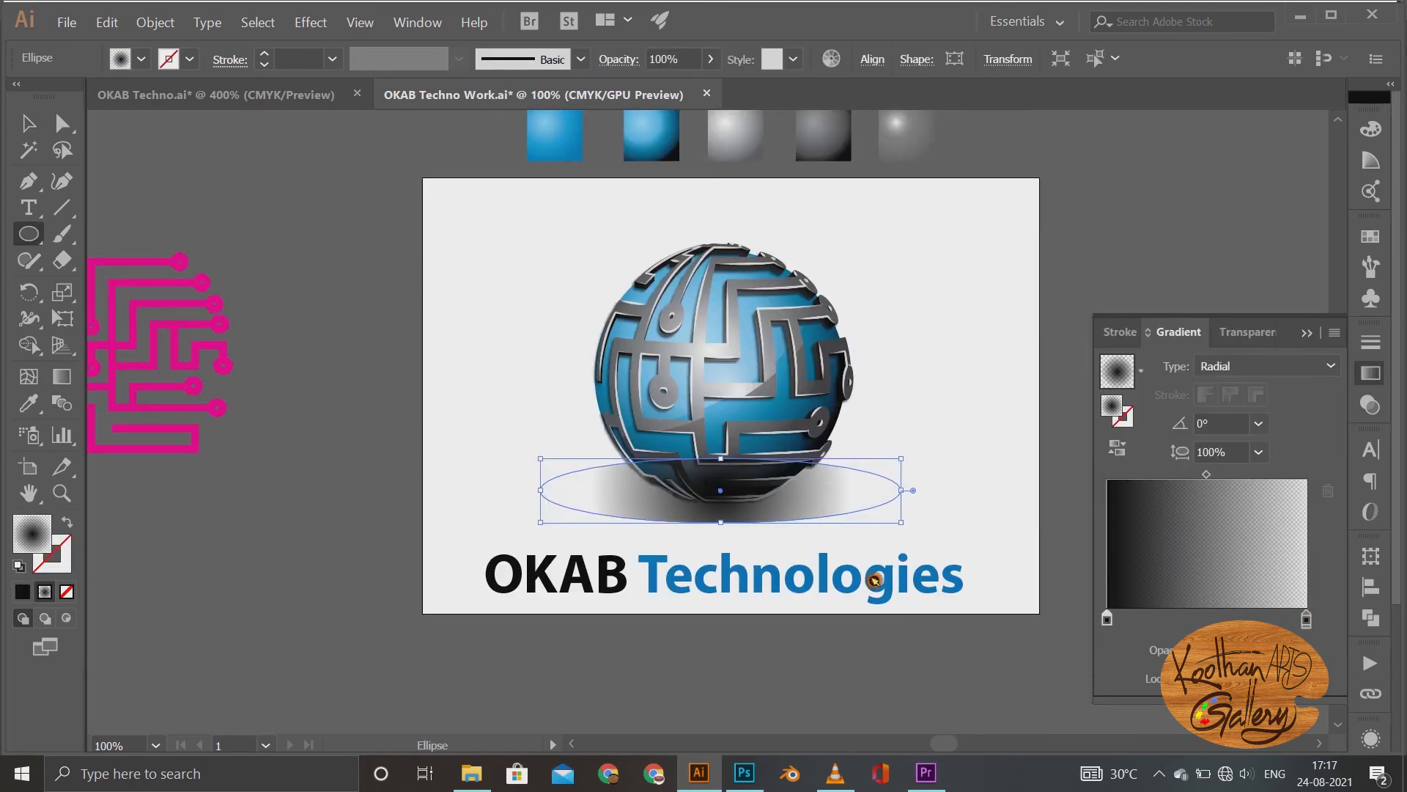
Step: Adjust the black-to-transparent radial gradient of the shadow ellipse beneath the sphere
key("g")
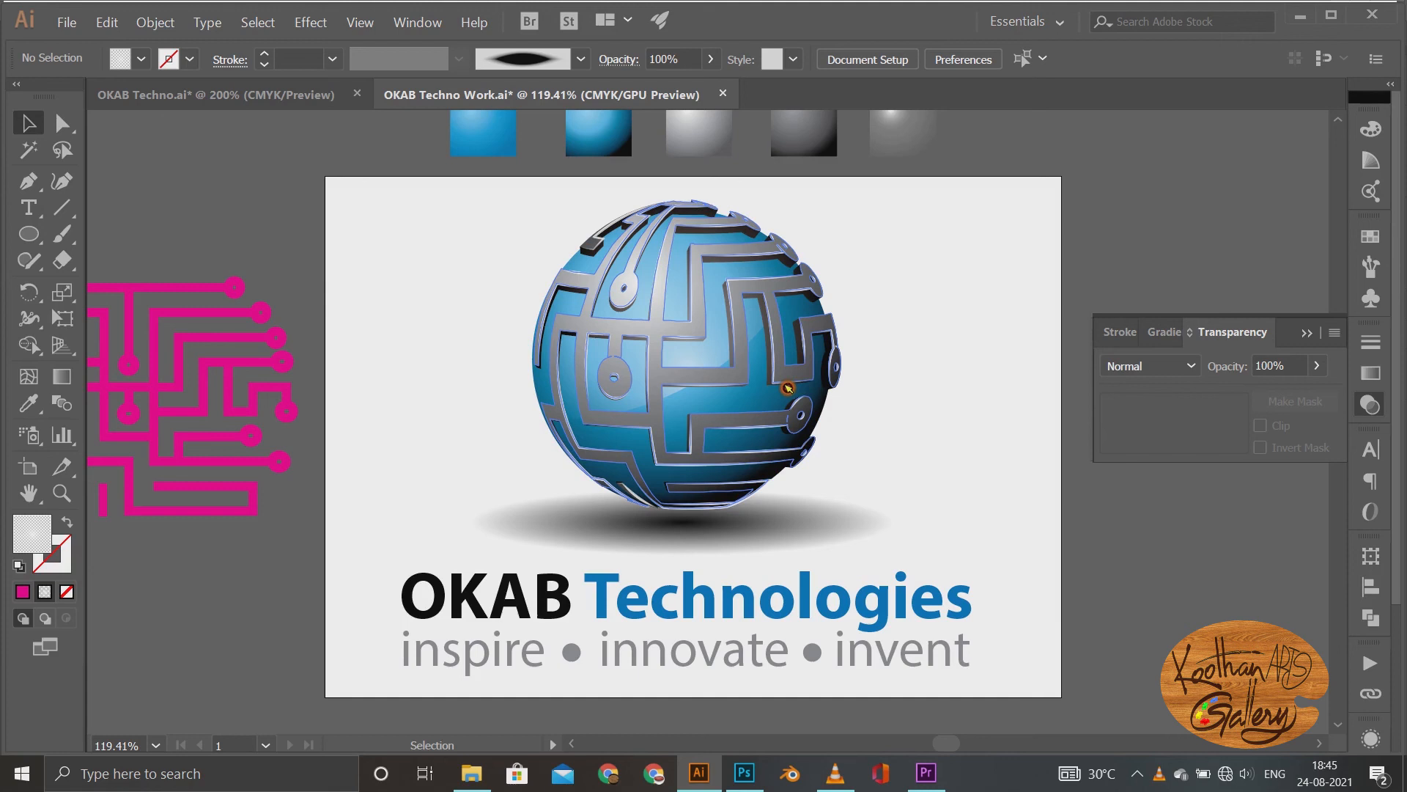
Step: Select the metallic circuit's compound path and bring up its radial gradient for editing
left_click(789, 386)
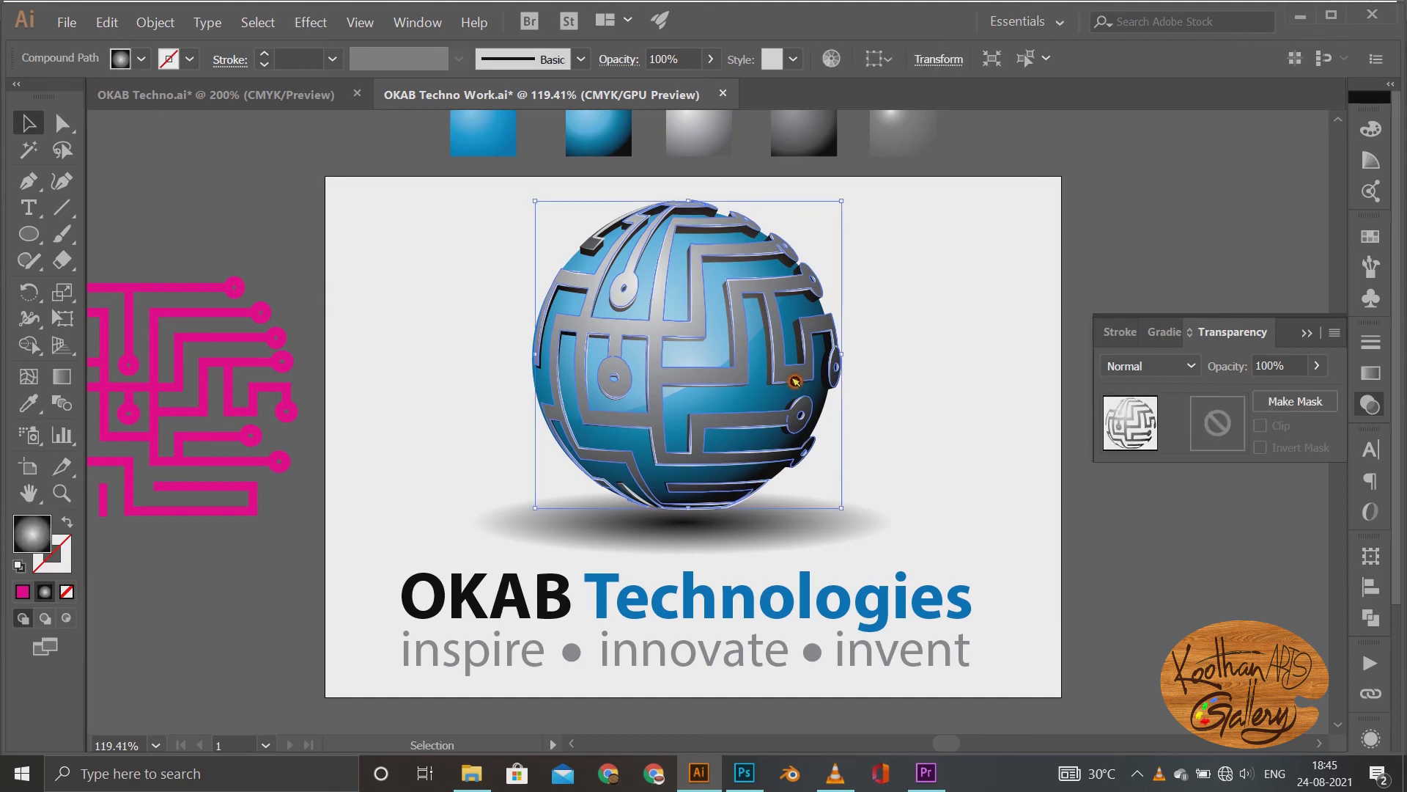
key("g")
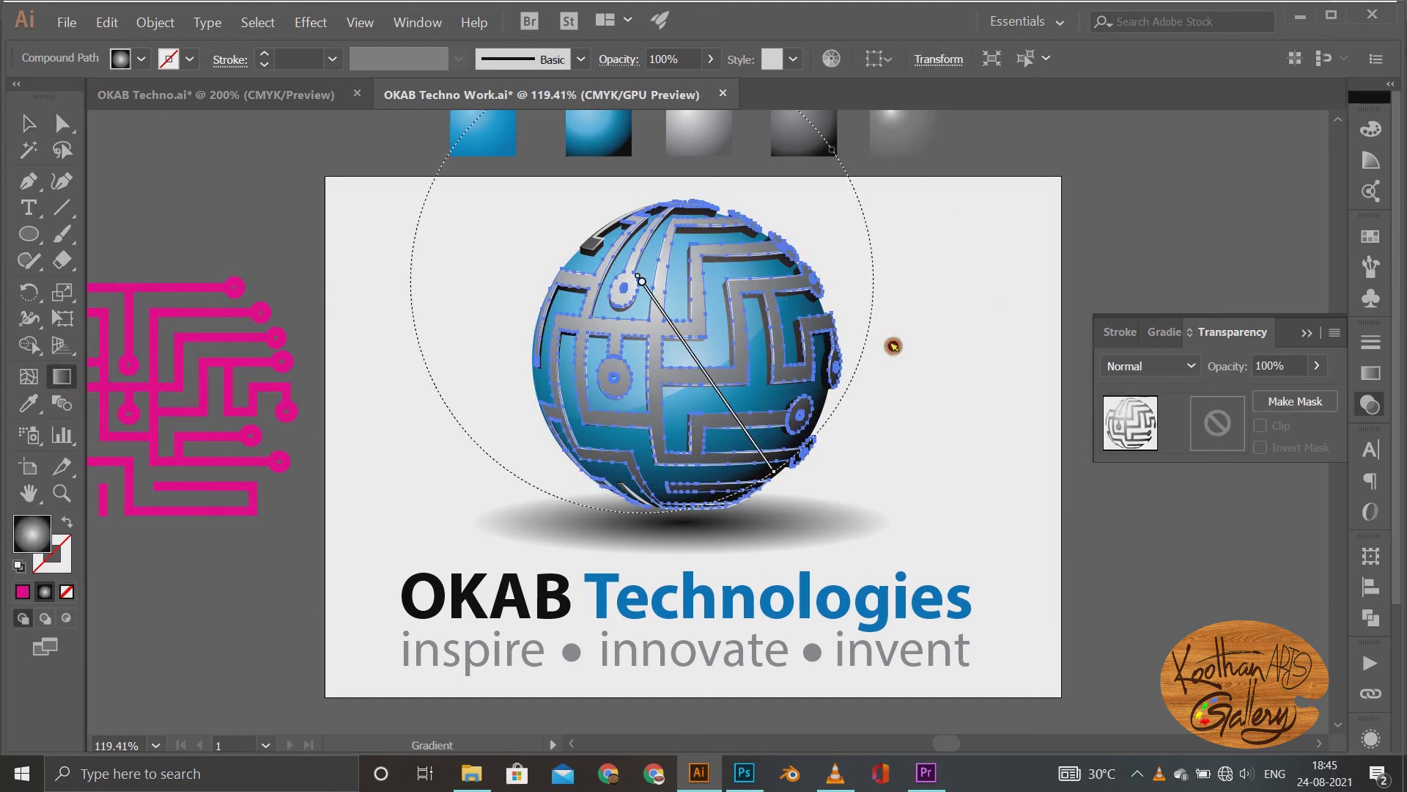